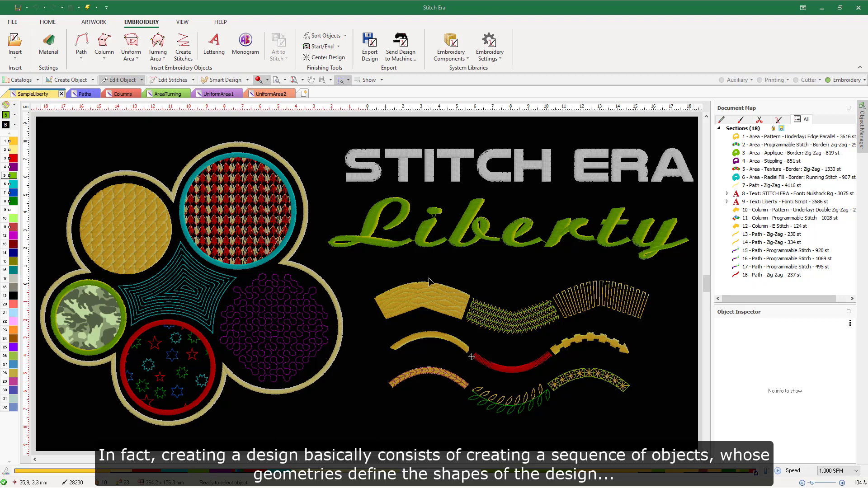
Step: Select the cream outline path around the circles to view its fill style and properties, and deselect it
left_click(337, 286)
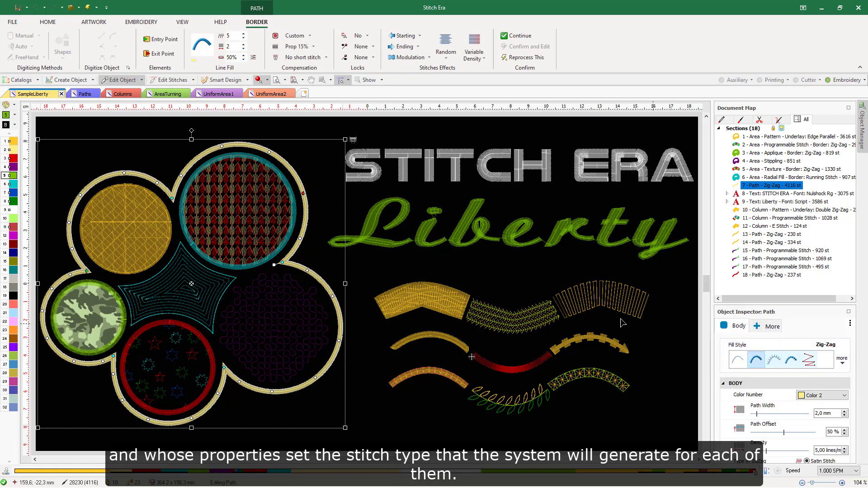
left_click(365, 272)
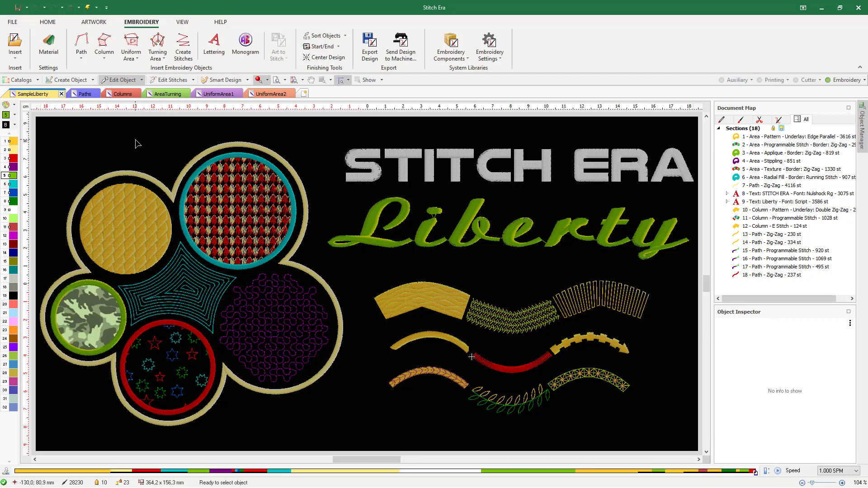
Step: Switch to the Paths design and view the stitch types offered for path objects
left_click(85, 94)
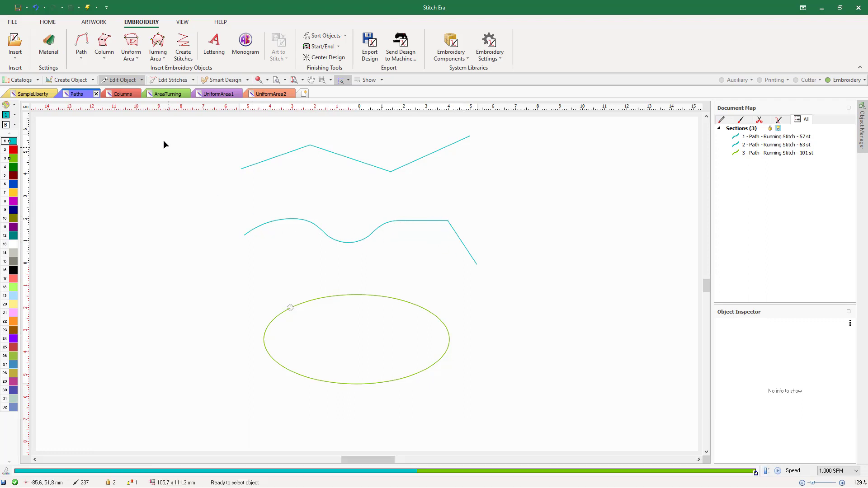
left_click(82, 58)
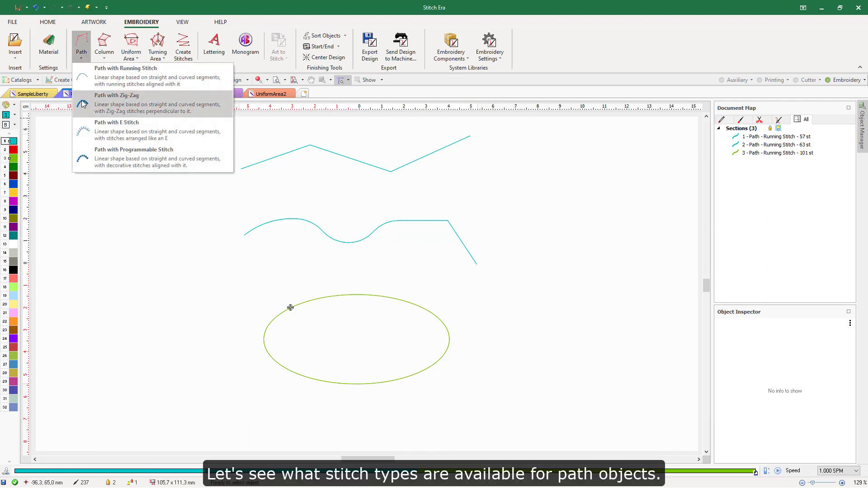
left_click(99, 195)
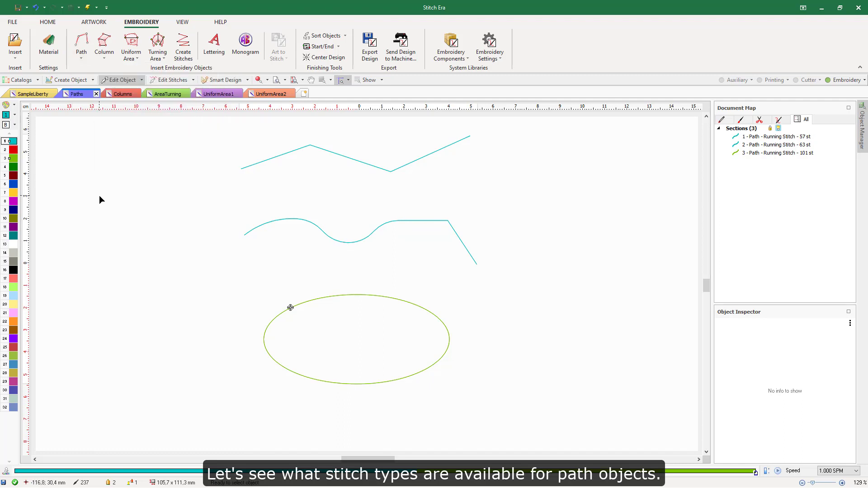
Step: Display the stitch marks in the Paths design
left_click(382, 81)
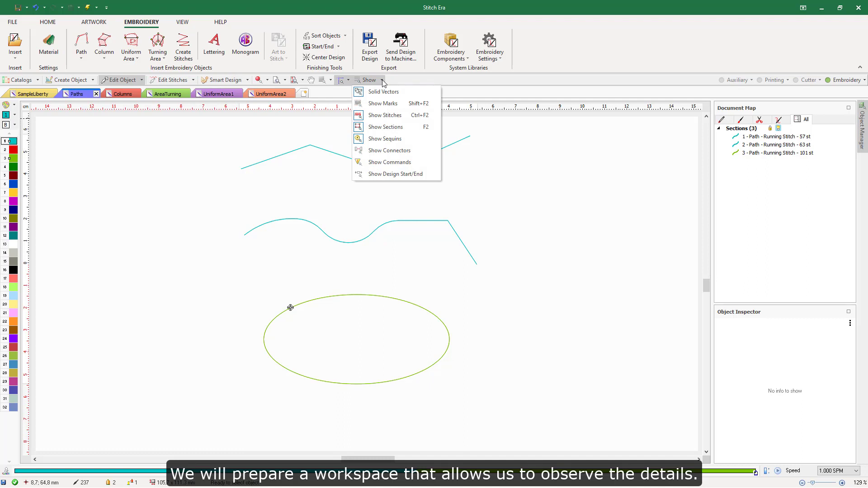
left_click(380, 104)
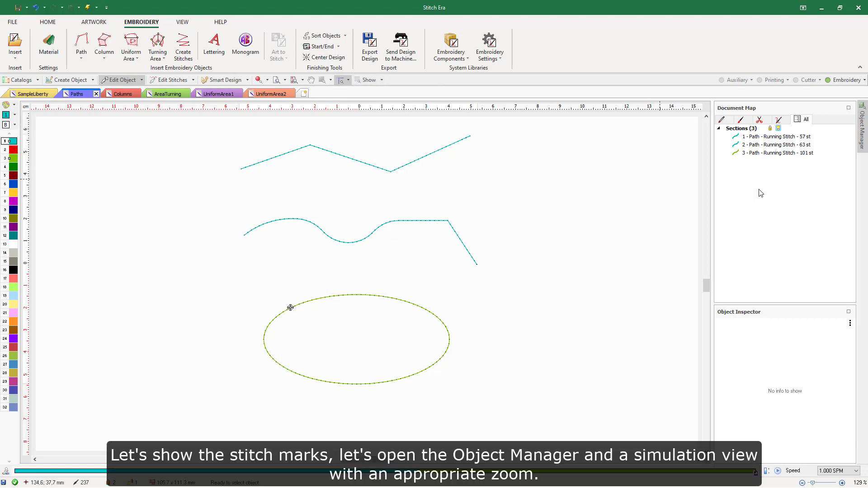
Step: Open the synchronized Simulation view and the Smart Design window
left_click(183, 22)
left_click(340, 47)
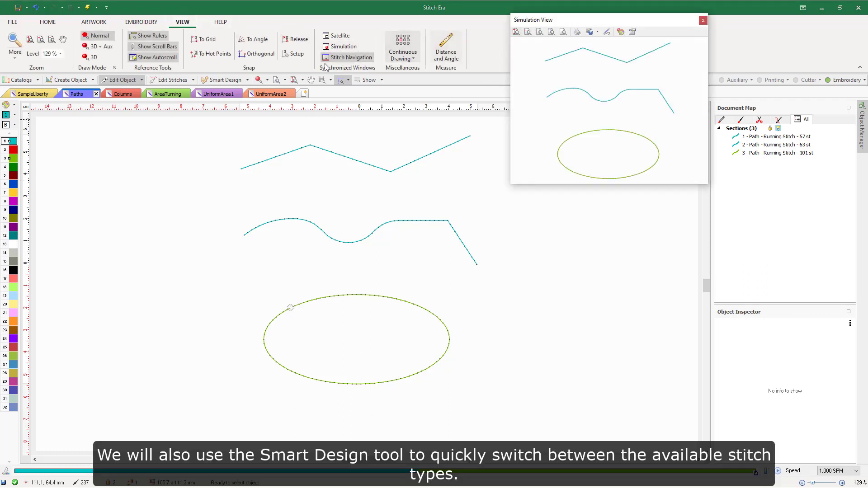
left_click(230, 81)
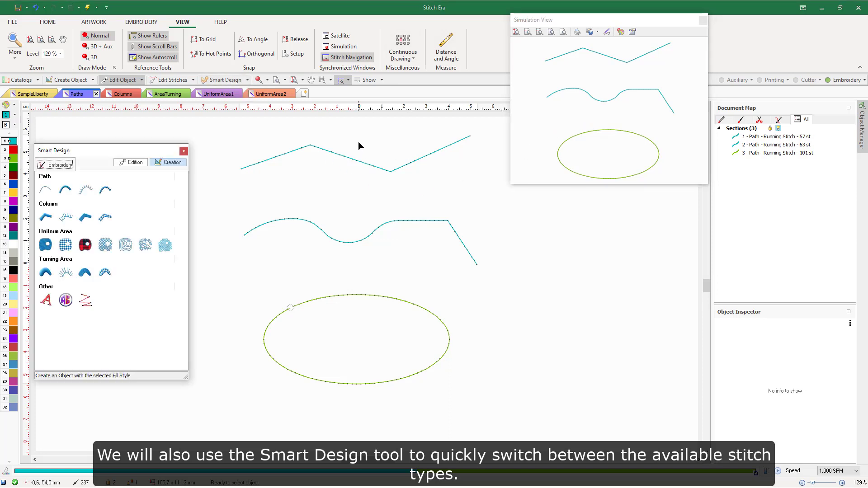
Step: Set the running stitch length of the uppermost, angular path to 2.3 mm
scroll(358, 142, "up", 1)
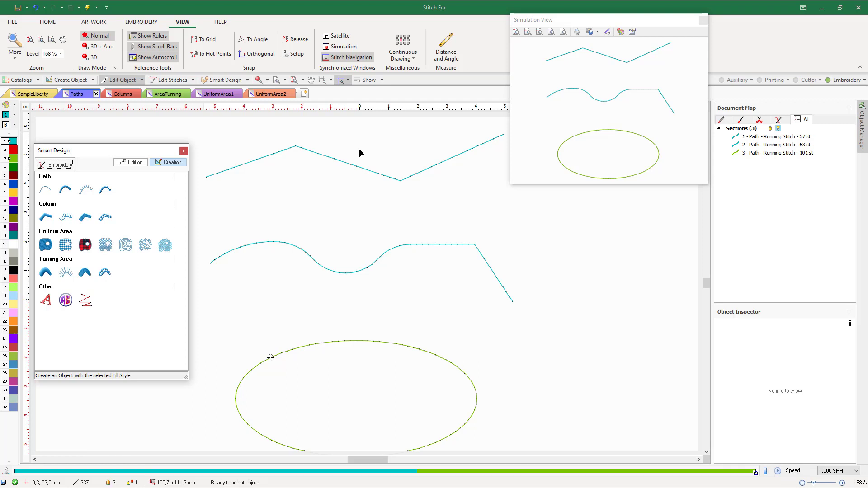
left_click(351, 167)
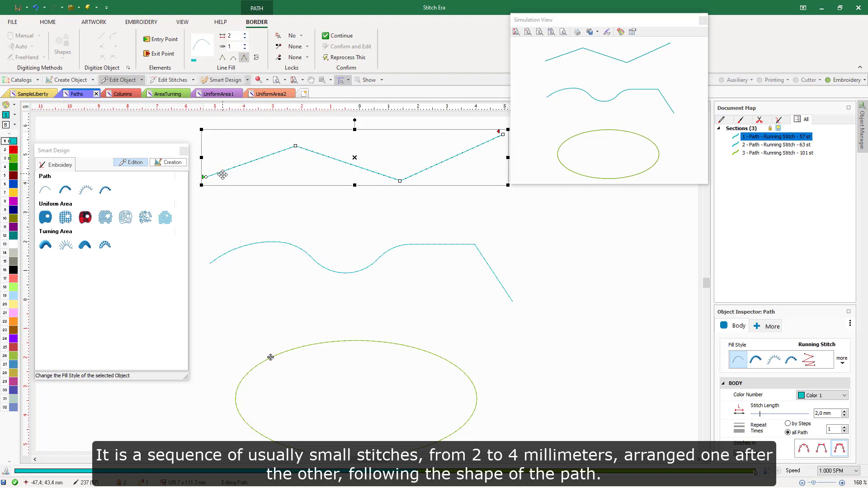
scroll(253, 159, "up", 1)
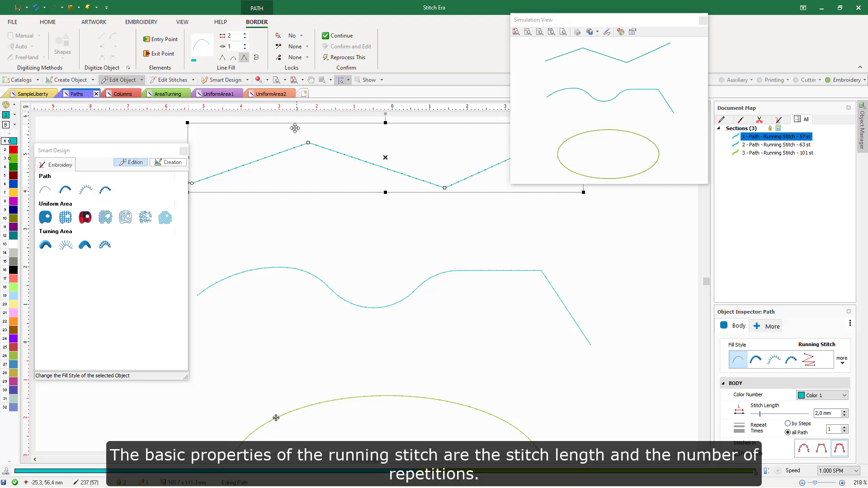
left_click(245, 34)
left_click(245, 35)
left_click(245, 35)
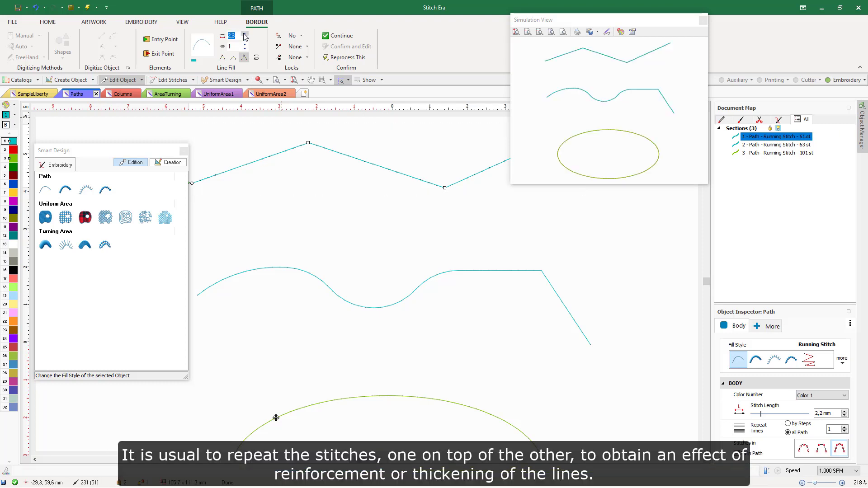
Step: Set the angular path's running stitch to repeat 4 times and deselect the path
left_click(244, 44)
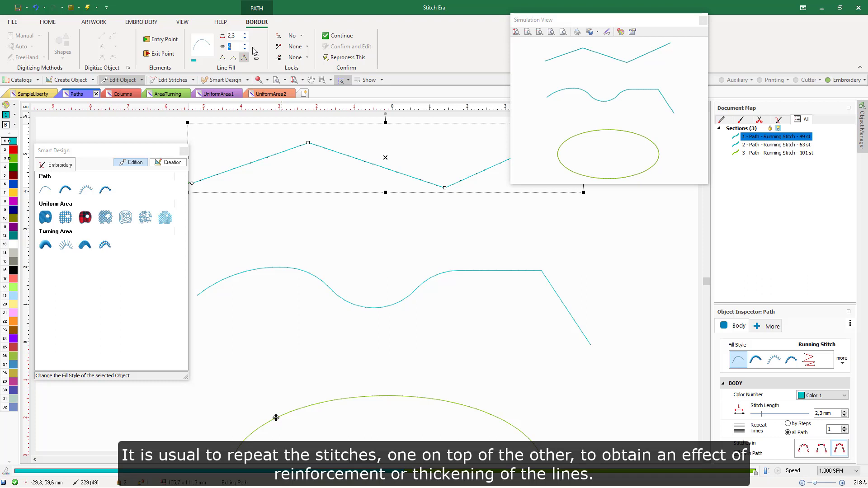
key("Return")
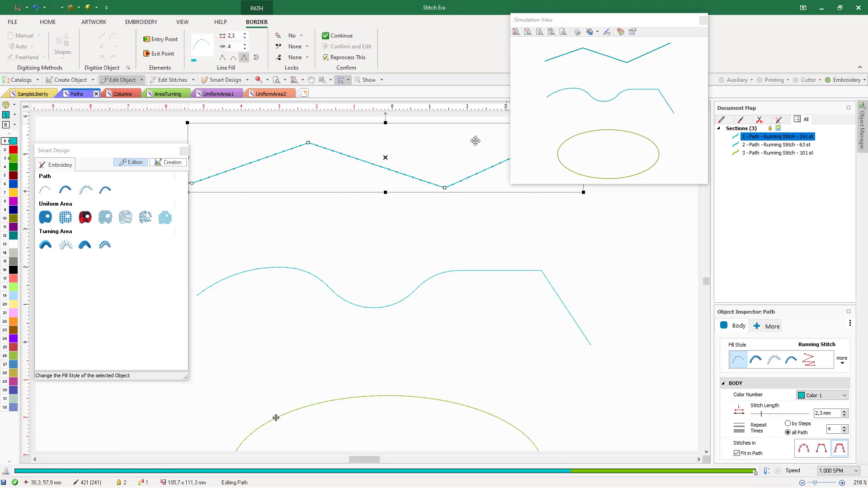
left_click(352, 207)
Step: Change the fill style of the angular path, the wavy path and the ellipse to Zig-Zag using Smart Design
scroll(355, 206, "down", 1)
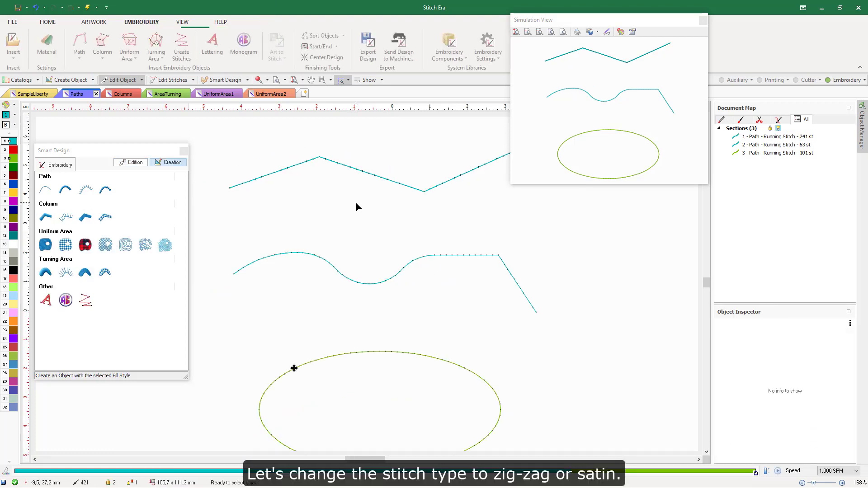
scroll(356, 207, "down", 1)
left_click(363, 181)
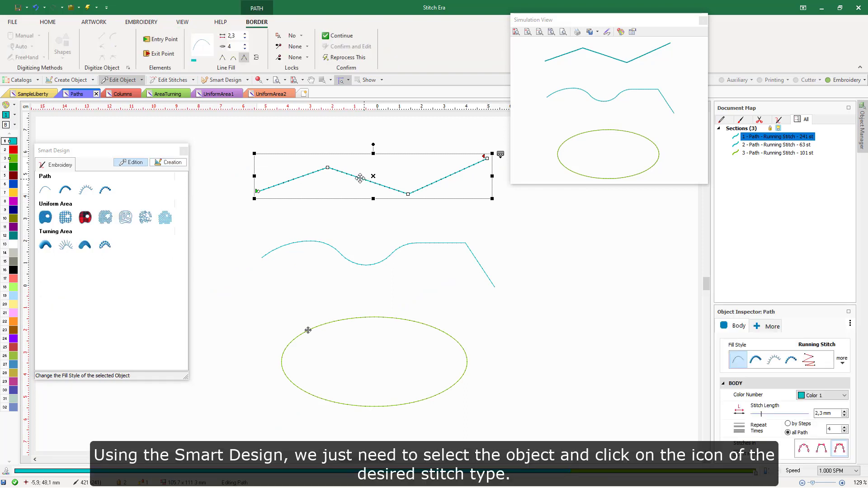
left_click(65, 190)
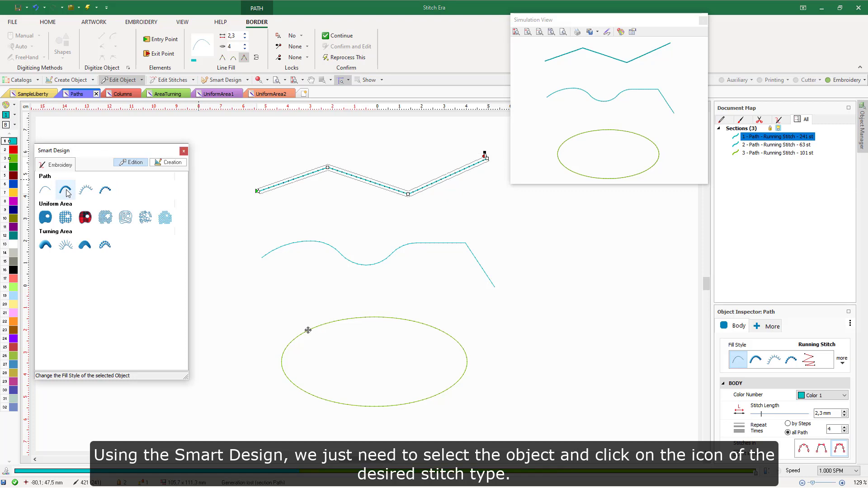
left_click(302, 246)
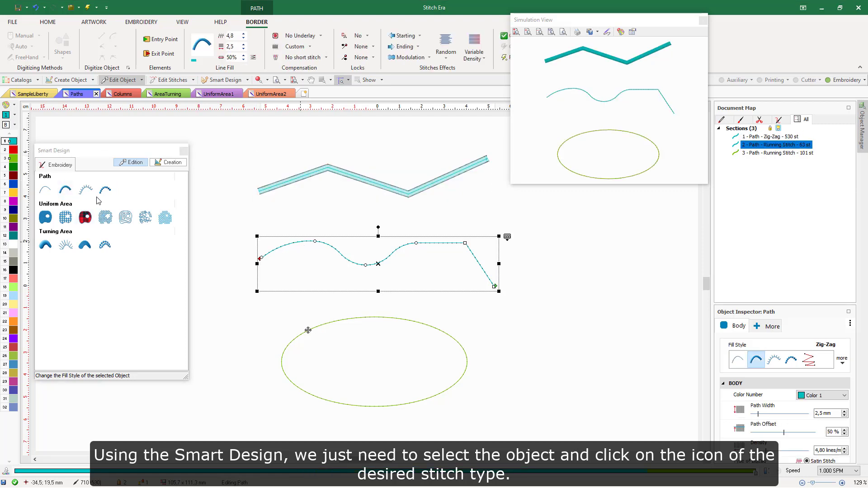
left_click(330, 321)
left_click(65, 190)
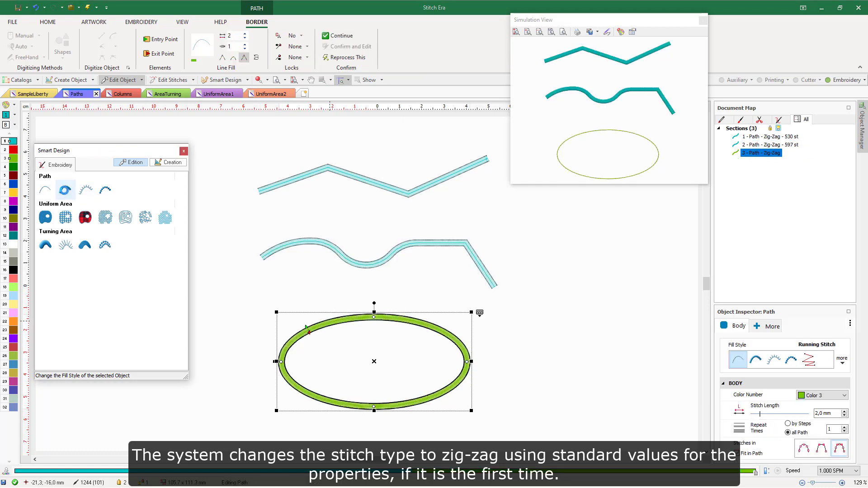
Step: Widen the angular zig-zag path to 5 mm with its graphical width control, and set its Path Width to 4 mm
left_click(361, 180)
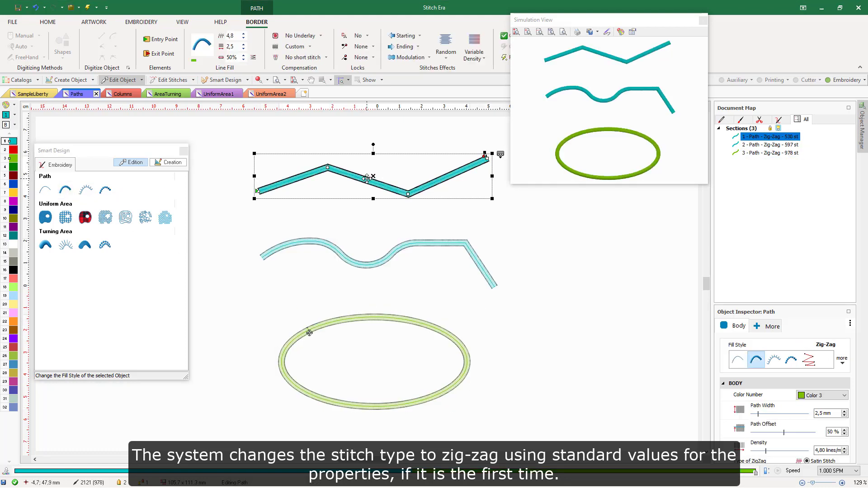
scroll(494, 168, "up", 3)
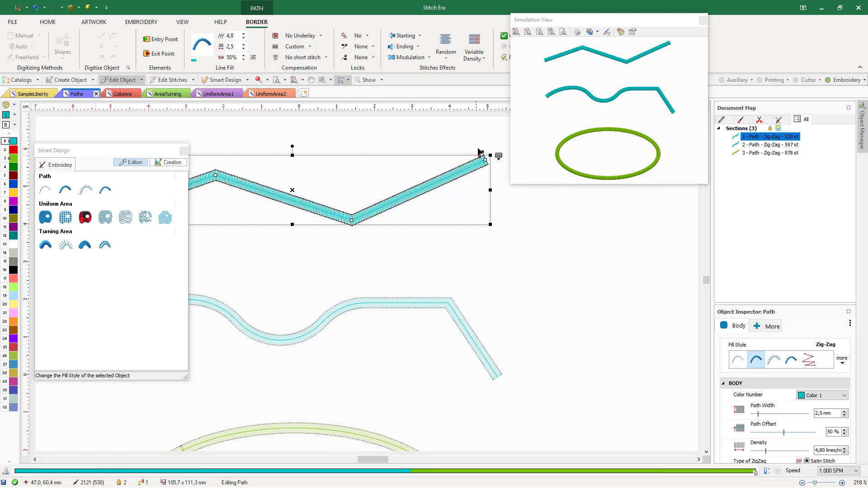
left_click_drag(483, 152, 480, 147)
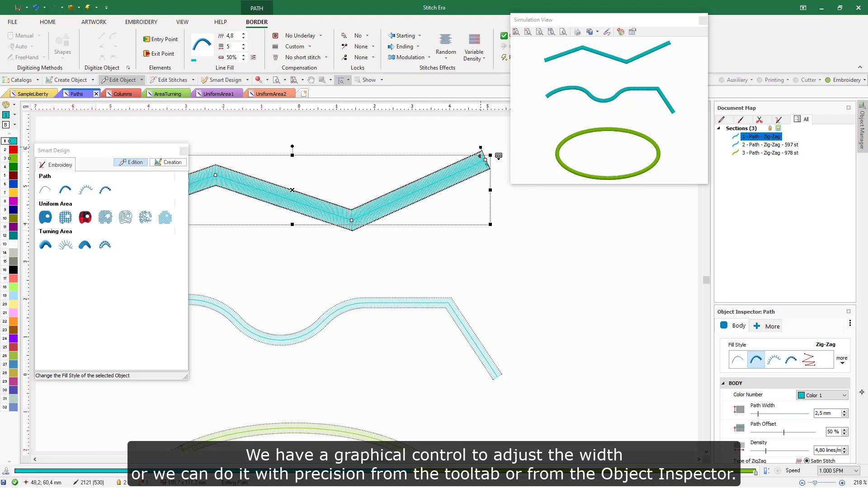
left_click_drag(827, 413, 796, 415)
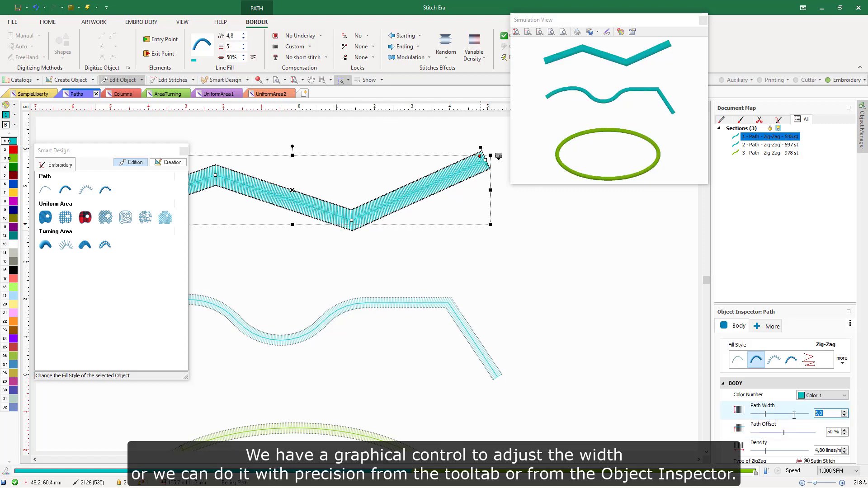
type("4")
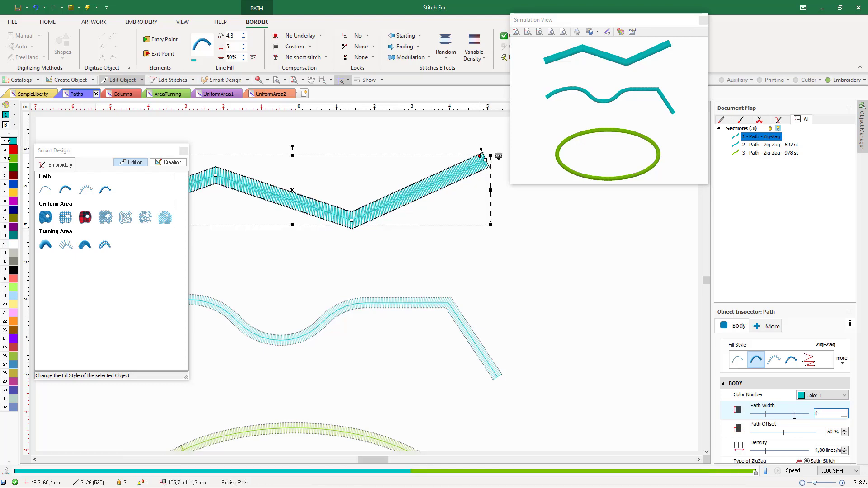
key("Return")
Step: Try two stepped, block-shaped Absolute modulations on the angular path and reset its modulation to None
scroll(376, 236, "down", 4)
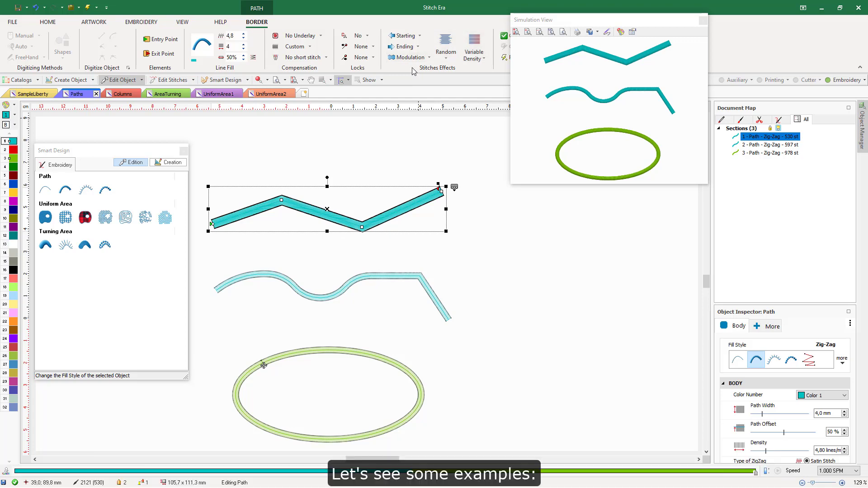
left_click(431, 59)
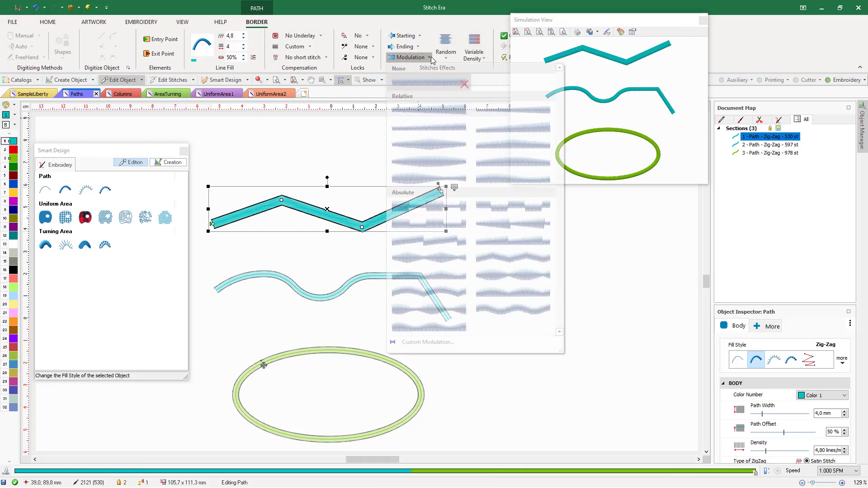
left_click(436, 210)
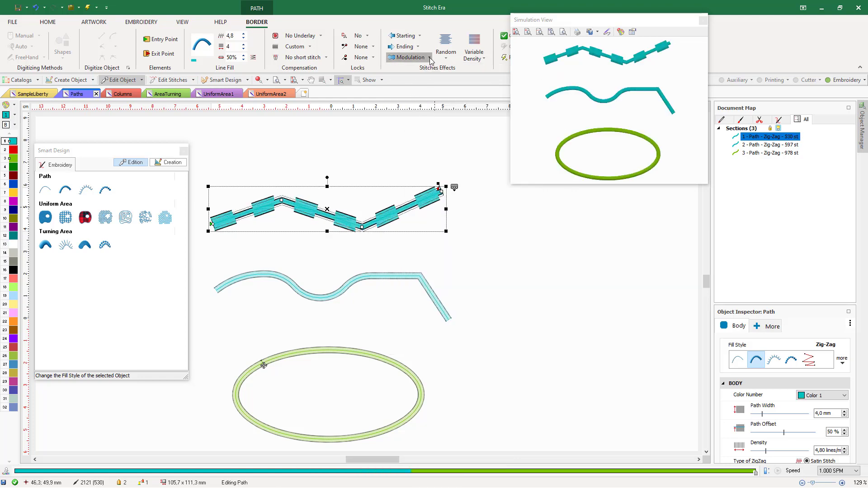
left_click(430, 59)
left_click(443, 227)
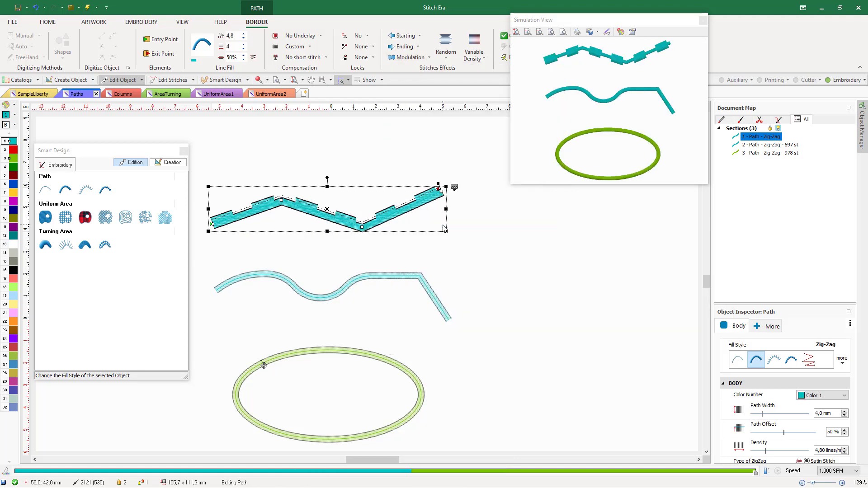
left_click(429, 58)
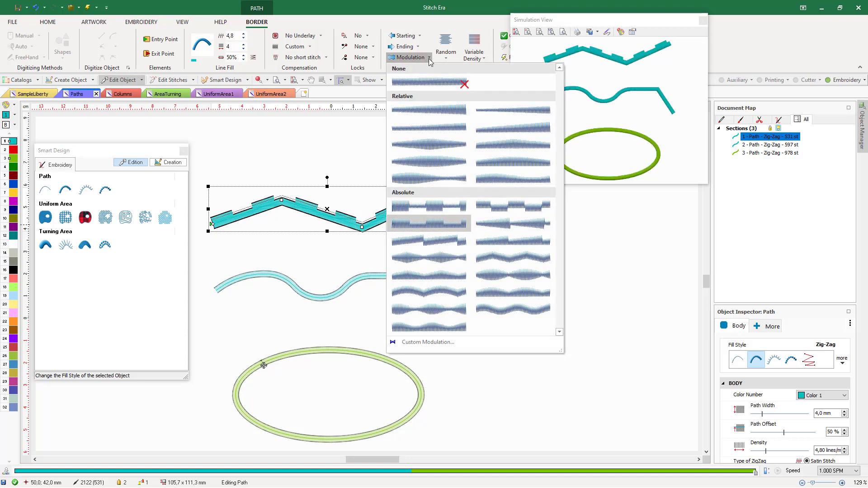
left_click(429, 84)
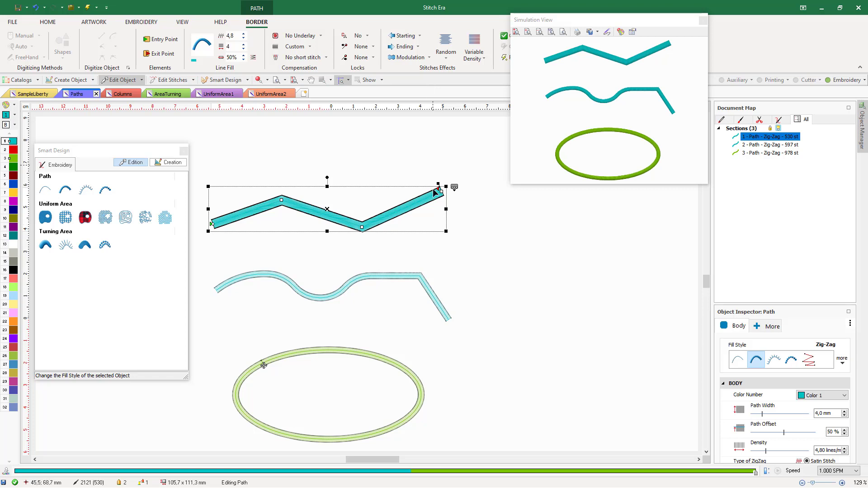
Step: Apply an arrowhead Starting effect and a flared Ending effect to the wavy zig-zag path
left_click(414, 275)
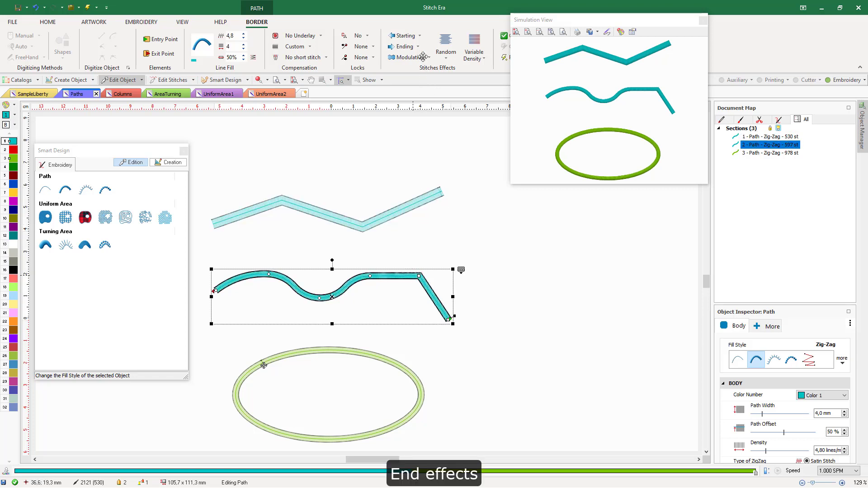
left_click(420, 36)
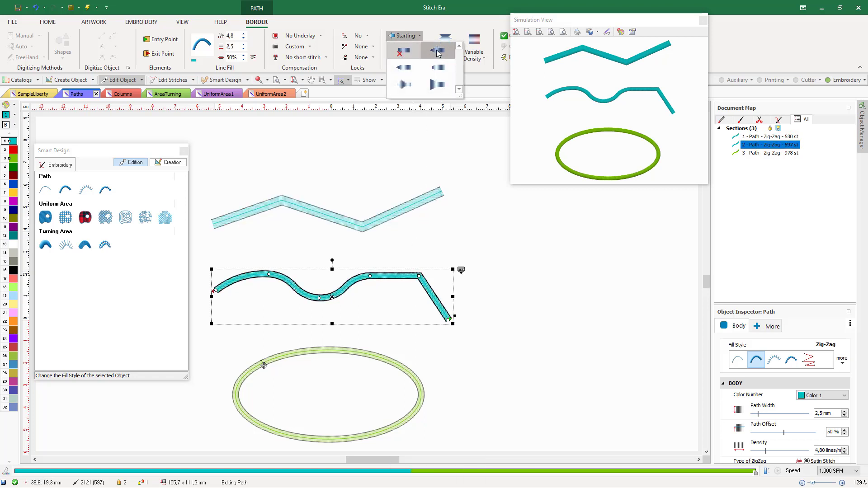
left_click(423, 54)
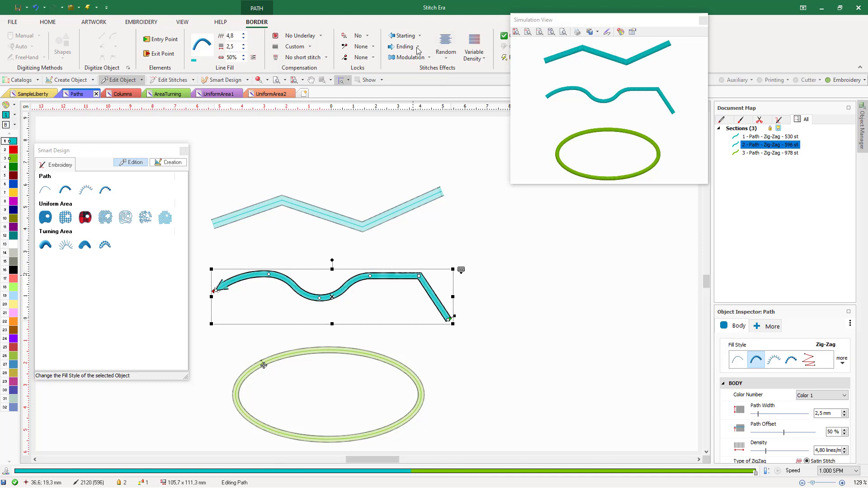
left_click(417, 47)
left_click(440, 95)
left_click(347, 220)
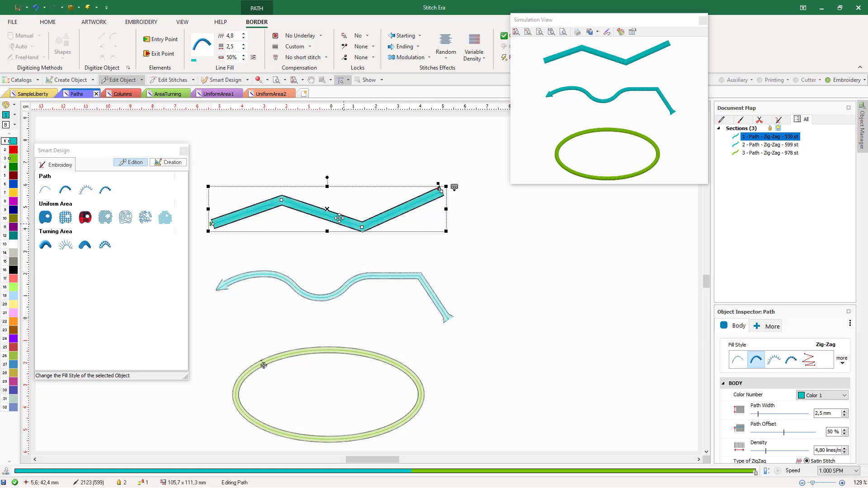
Step: Try Random Edges on one side and on both sides of the angular path, and reset its Random Edges to none
scroll(339, 218, "up", 1)
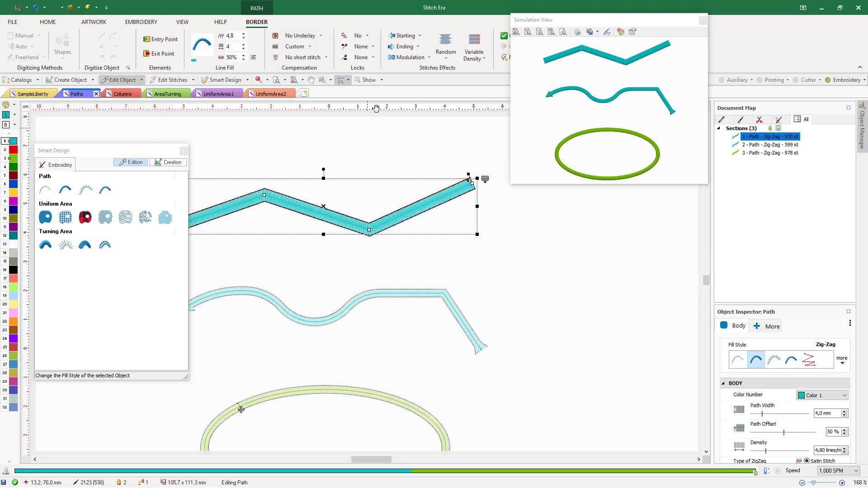
scroll(371, 202, "up", 1)
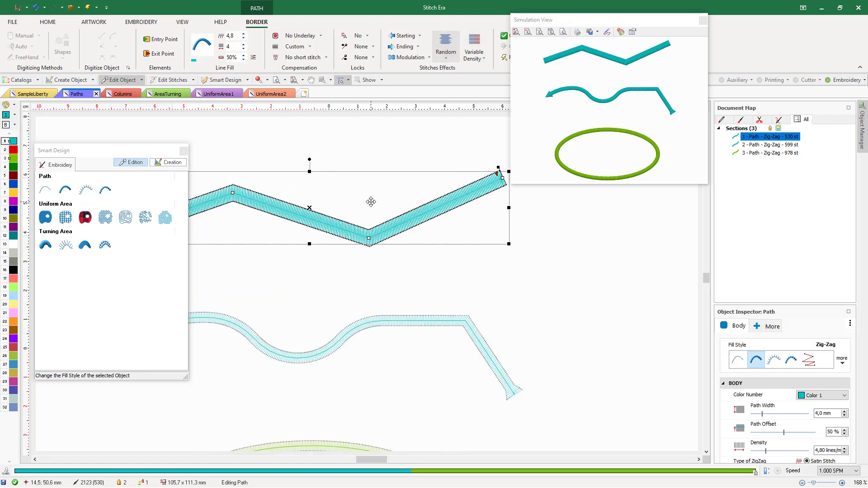
left_click(445, 59)
left_click(462, 84)
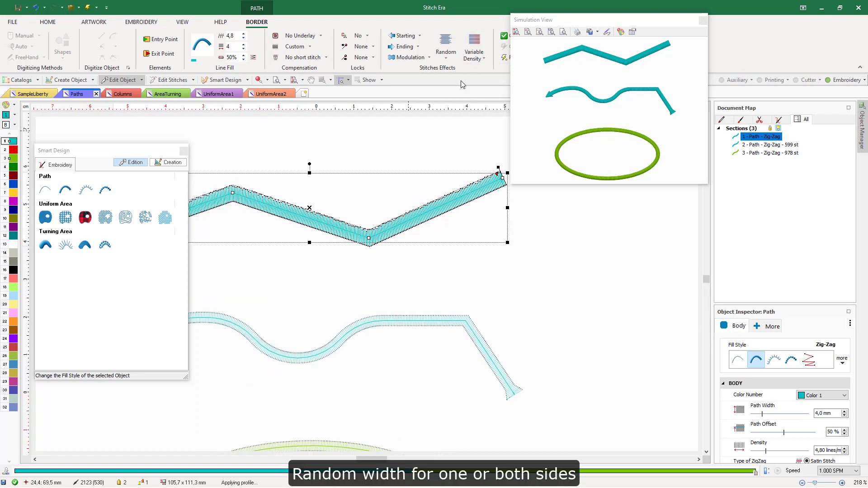
left_click(447, 61)
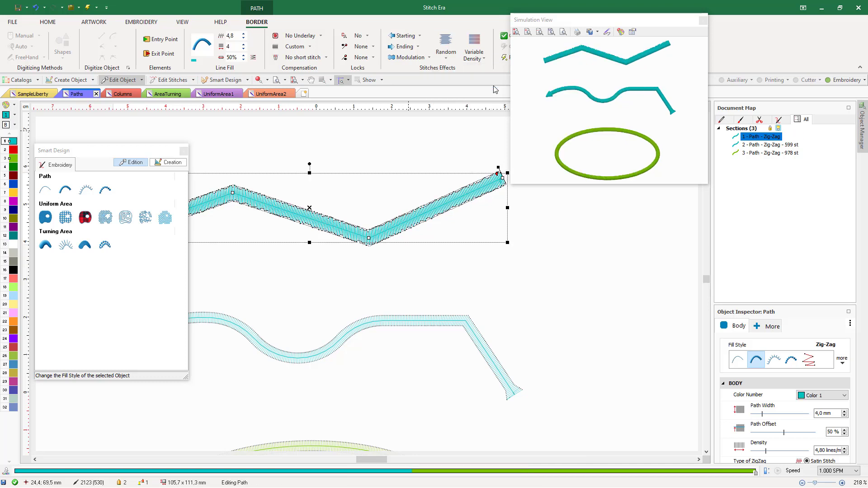
left_click(450, 60)
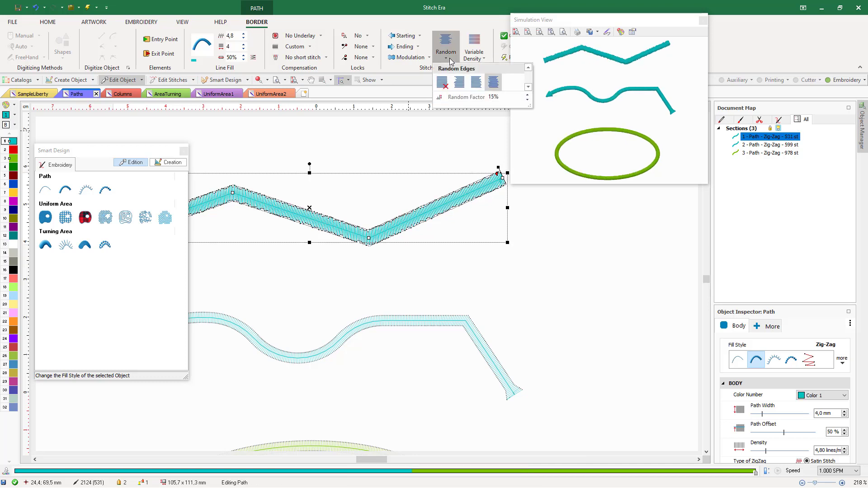
left_click(445, 83)
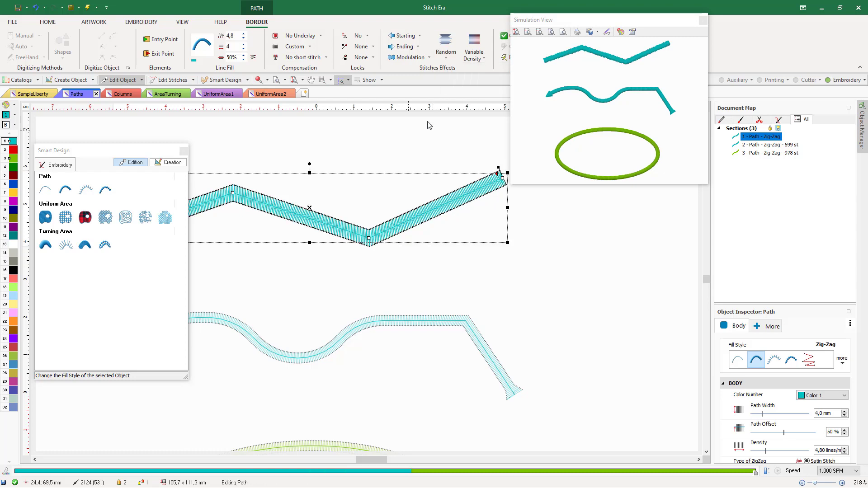
Step: Try the first 1 Color Grading variable density on the angular path, and replace it with the grading that is densest in the middle
scroll(427, 148, "down", 1)
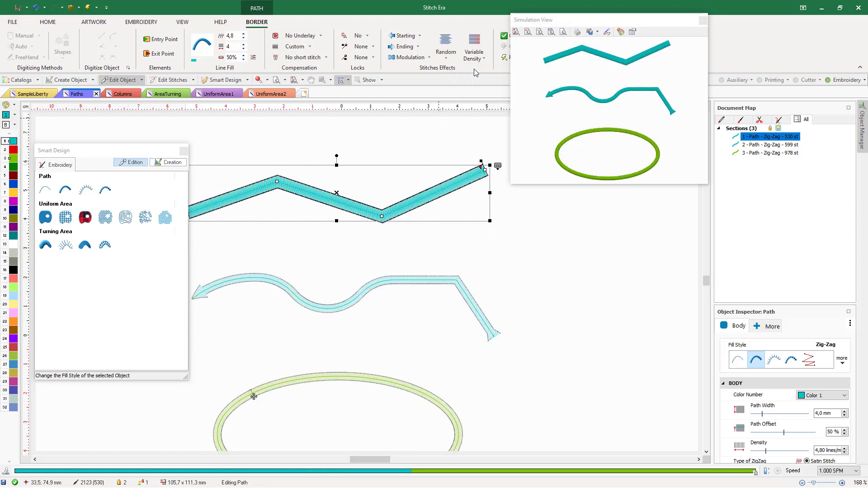
left_click(474, 47)
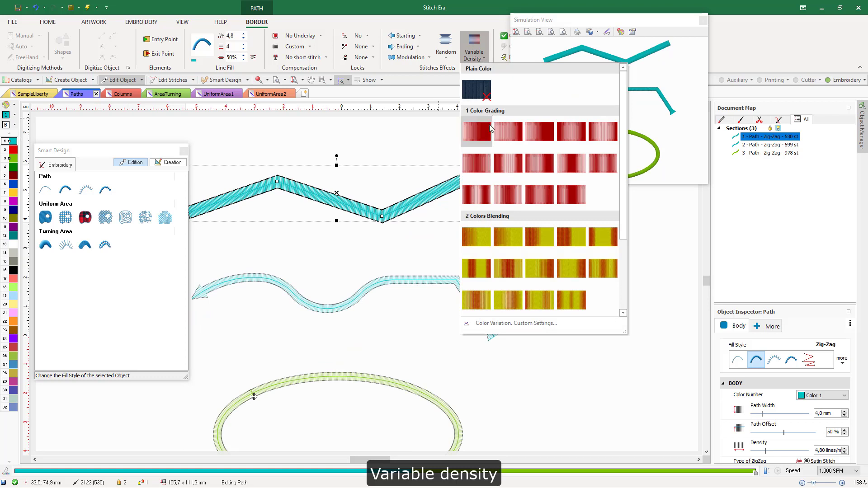
left_click(489, 129)
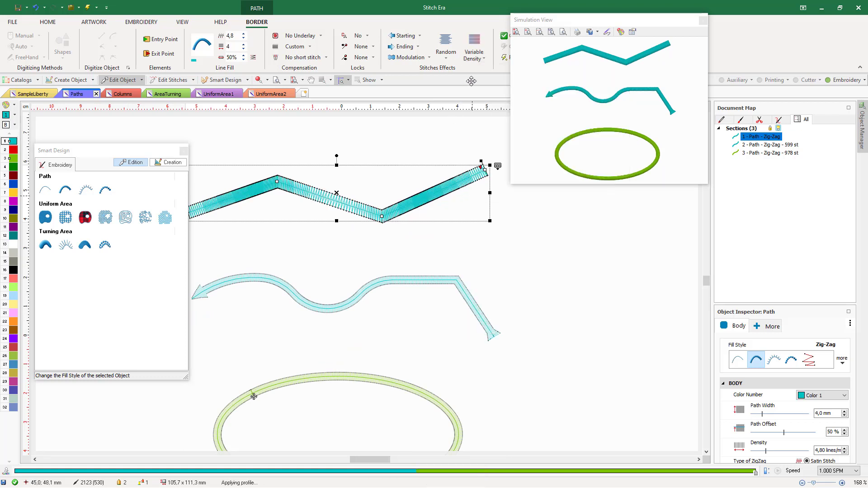
left_click(474, 48)
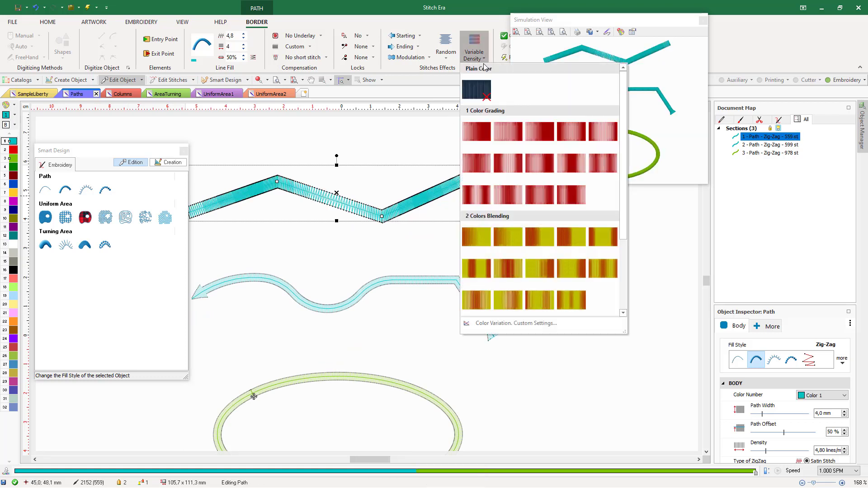
left_click(515, 198)
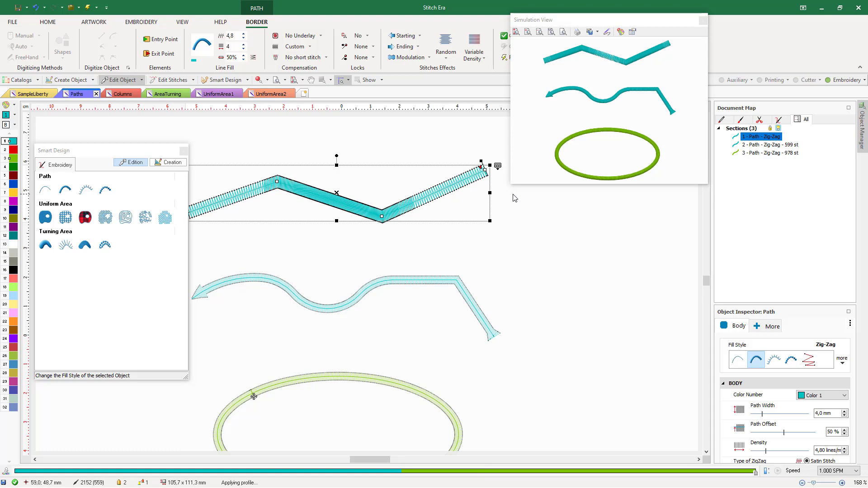
left_click(333, 256)
Step: Apply a Medium underlay to the wavy path and change it to Medium High
scroll(330, 310, "up", 1)
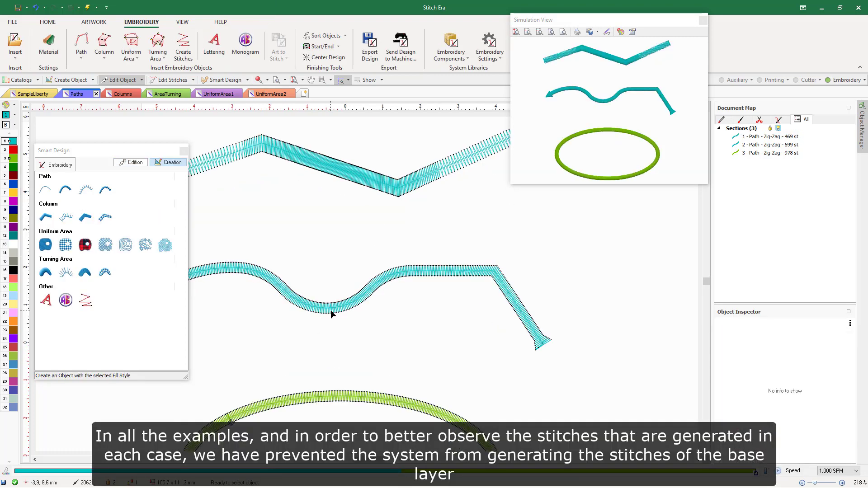
scroll(330, 310, "up", 1)
left_click(331, 310)
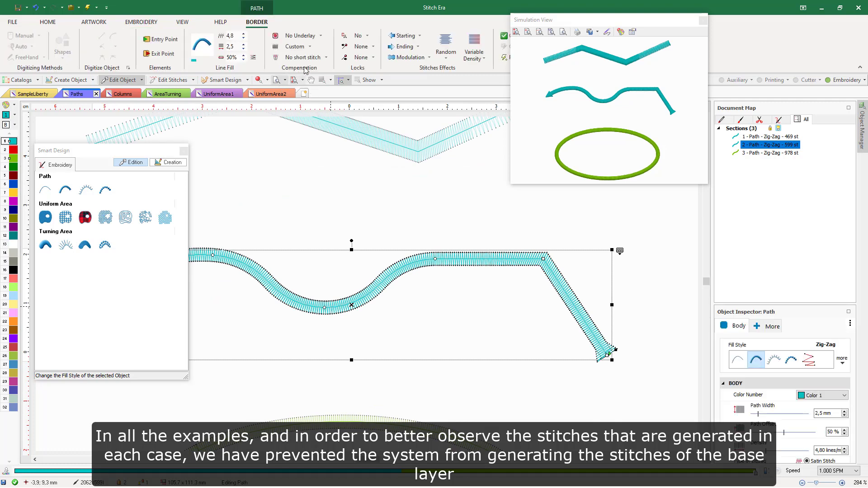
left_click(320, 36)
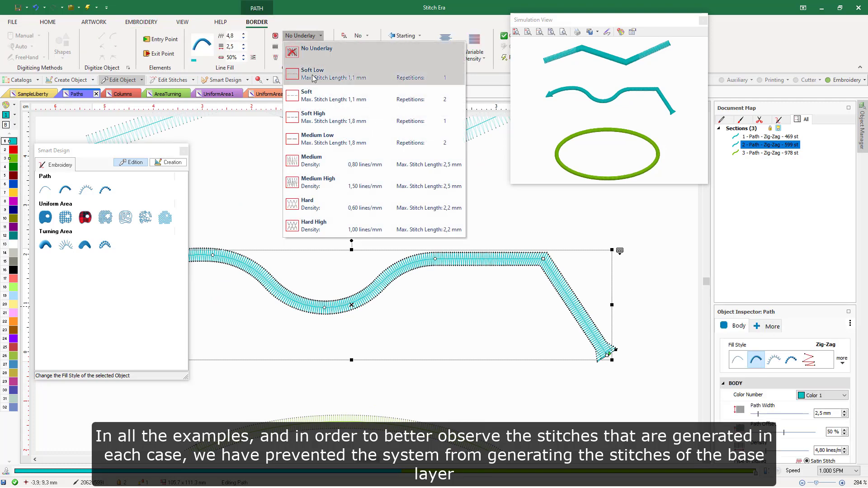
left_click(311, 160)
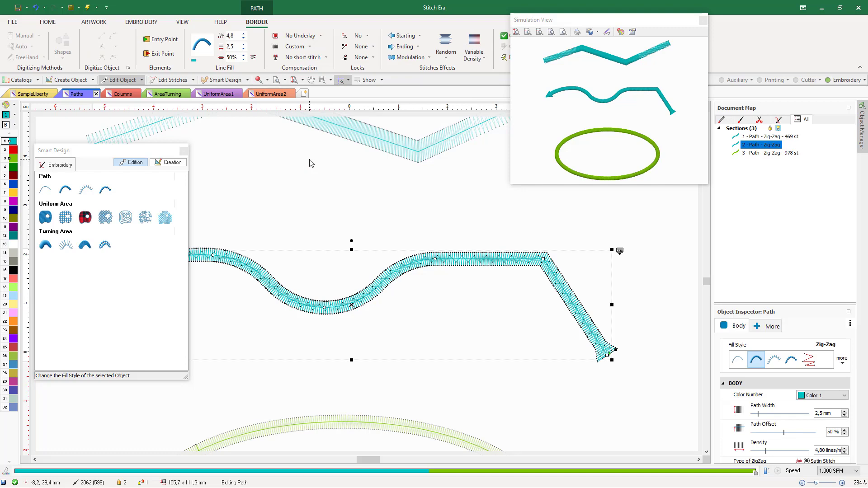
left_click(311, 37)
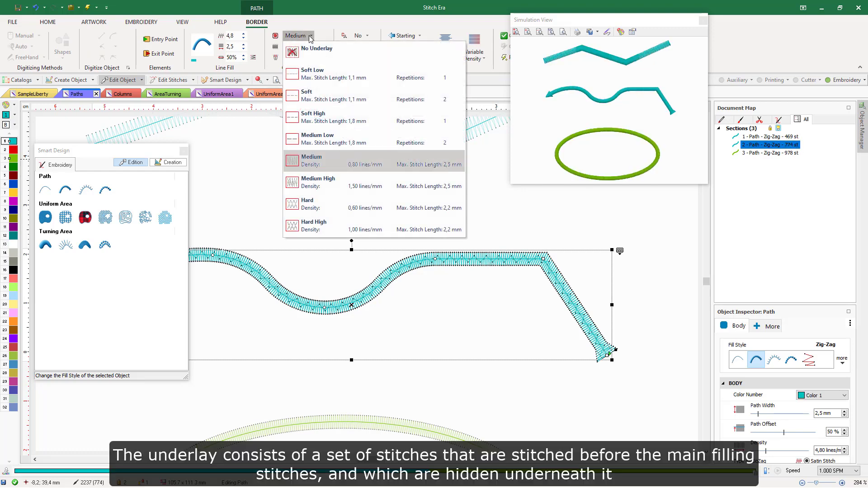
left_click(318, 185)
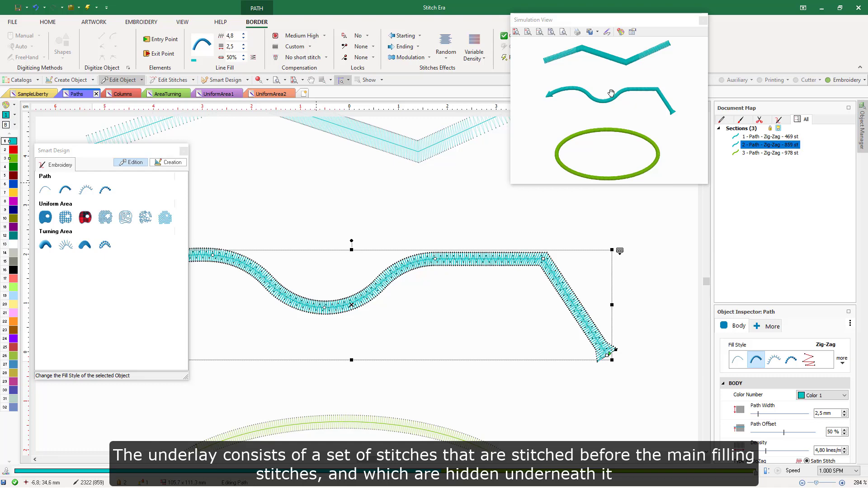
Step: Examine the wavy path's simulated stitches up close, and compare the paths in the whole design
scroll(611, 90, "up", 3)
scroll(602, 84, "up", 2)
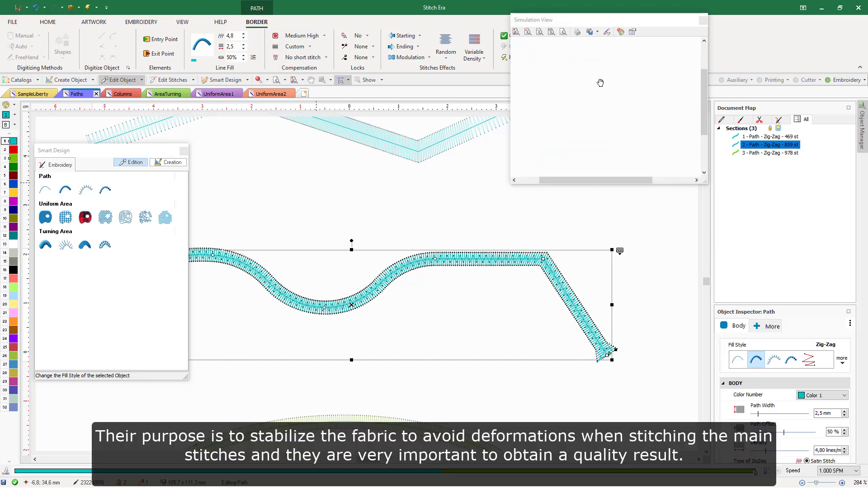
scroll(601, 83, "up", 1)
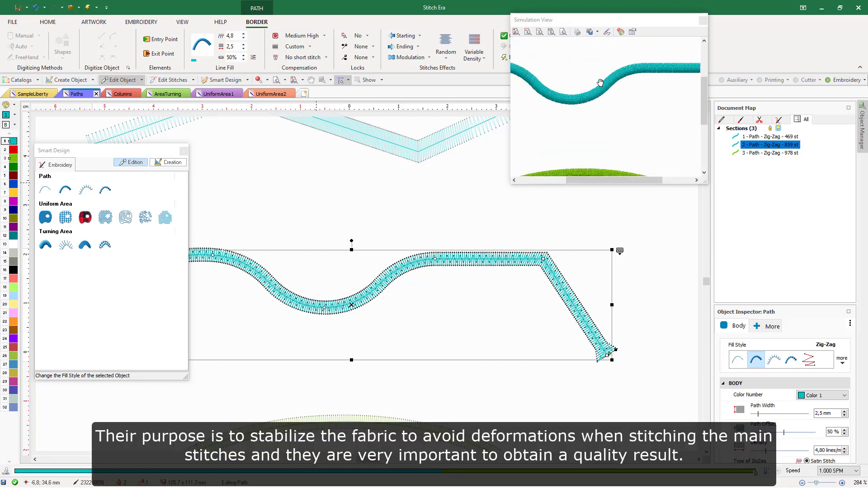
scroll(600, 83, "up", 1)
scroll(600, 83, "down", 5)
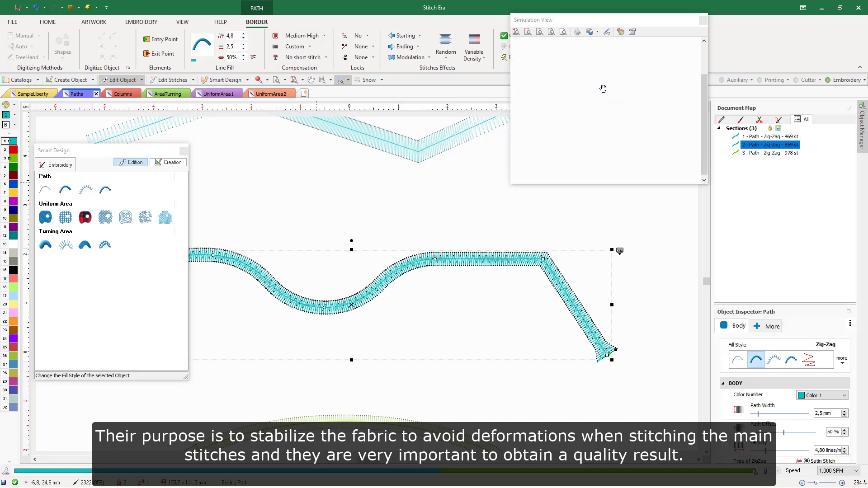
scroll(574, 94, "down", 1)
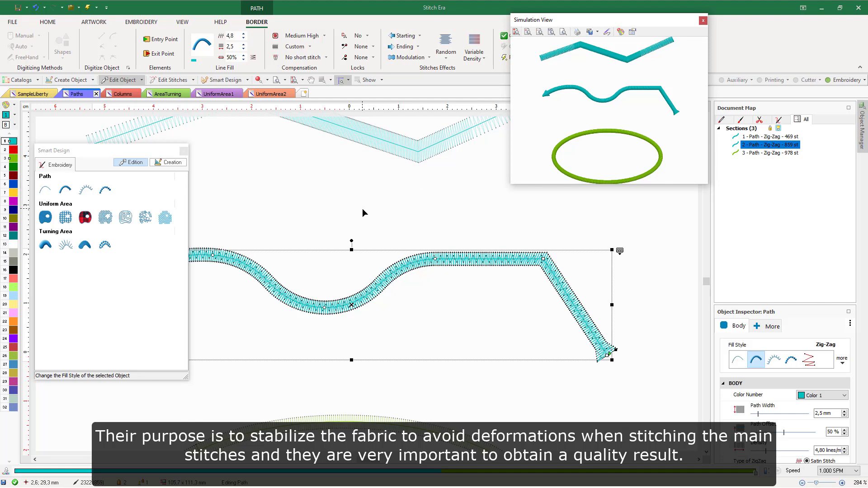
scroll(362, 208, "down", 2)
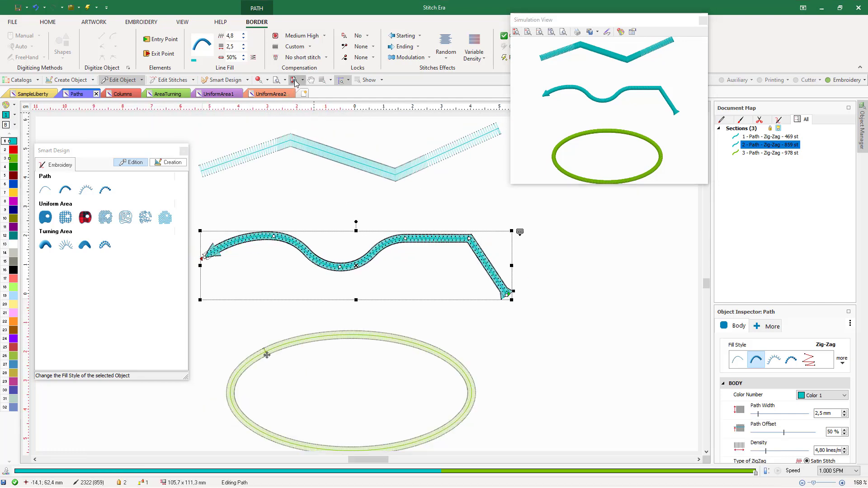
scroll(361, 209, "down", 1)
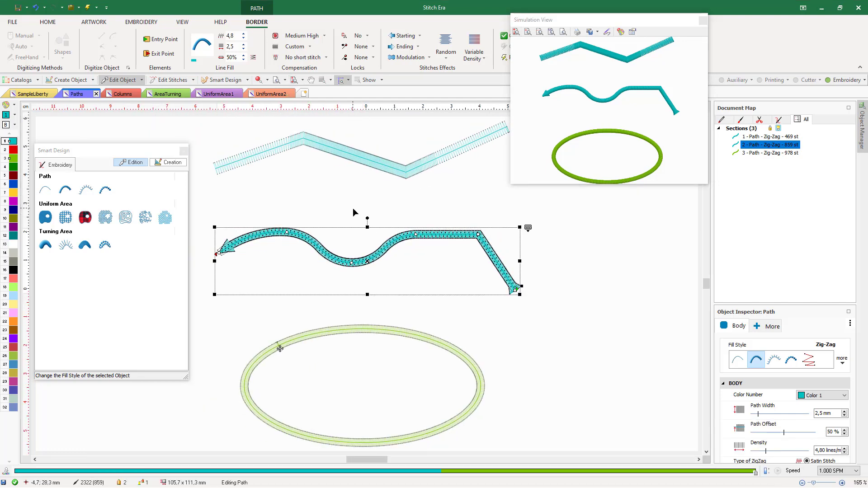
left_click(342, 156)
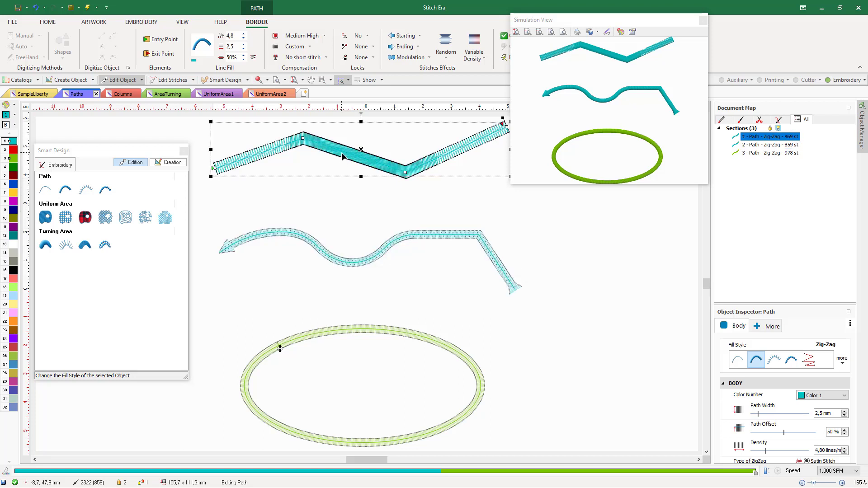
left_click(347, 194)
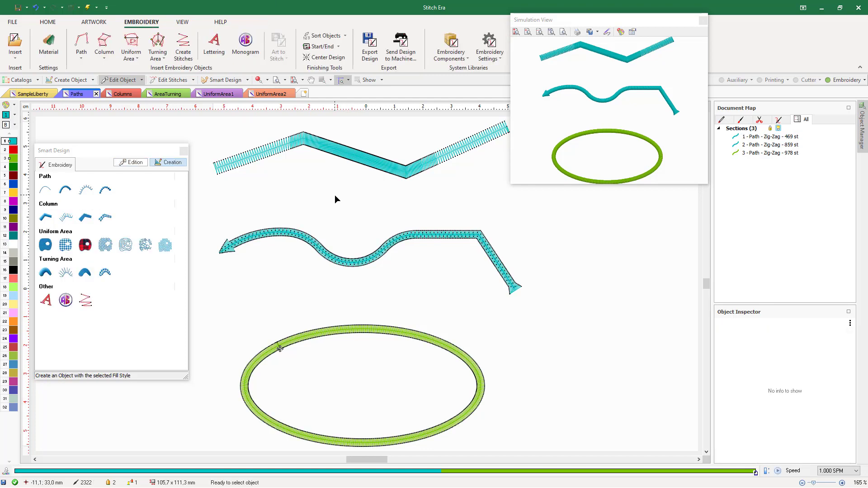
Step: Change the ellipse's fill style to E Stitch using Smart Design and check it in the Simulation View
scroll(358, 329, "up", 3)
left_click(358, 332)
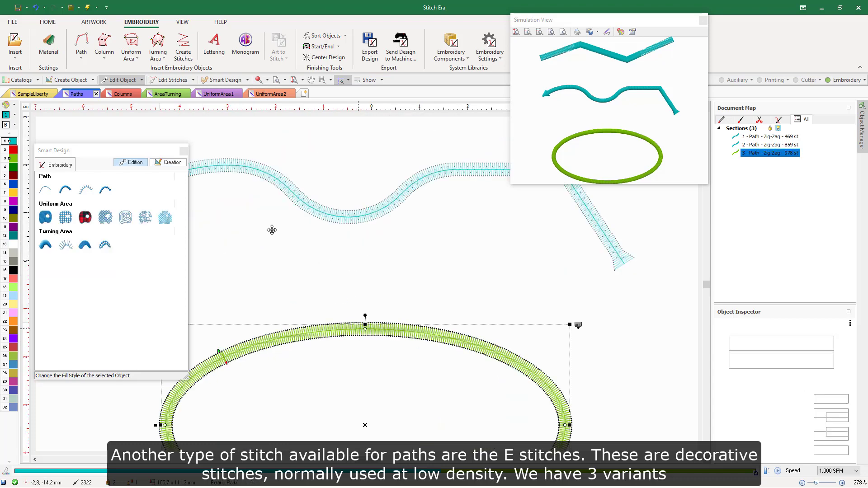
left_click(84, 190)
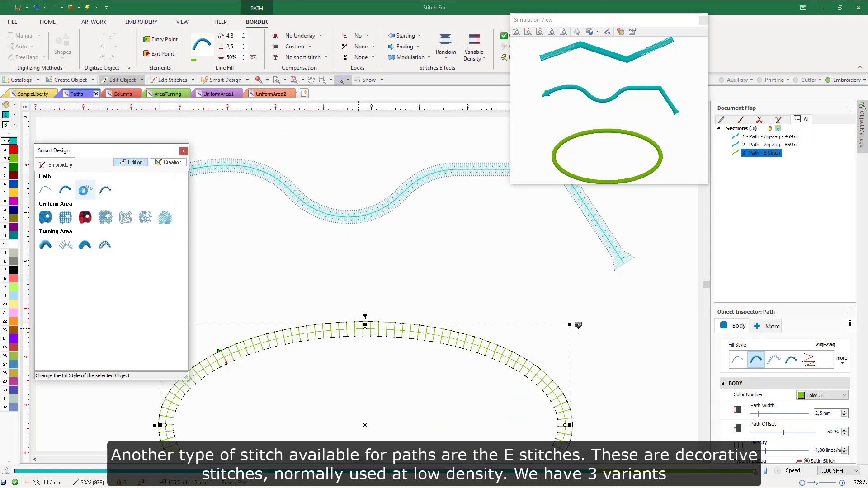
scroll(608, 129, "up", 2)
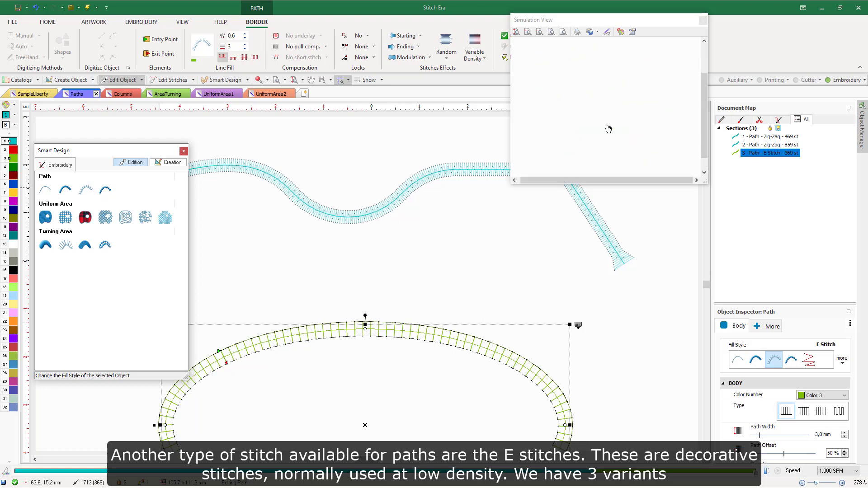
scroll(605, 115, "up", 1)
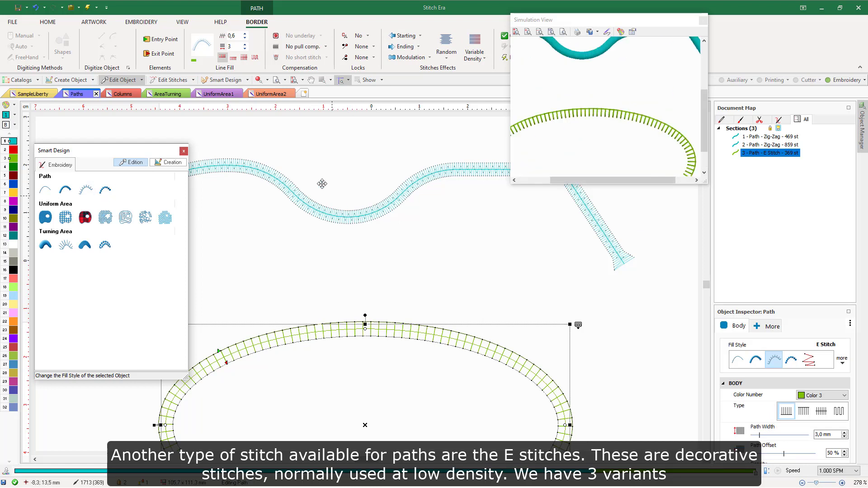
Step: Try the outward-facing and Double E stitch types on the ellipse, and set its type to Square
left_click(235, 61)
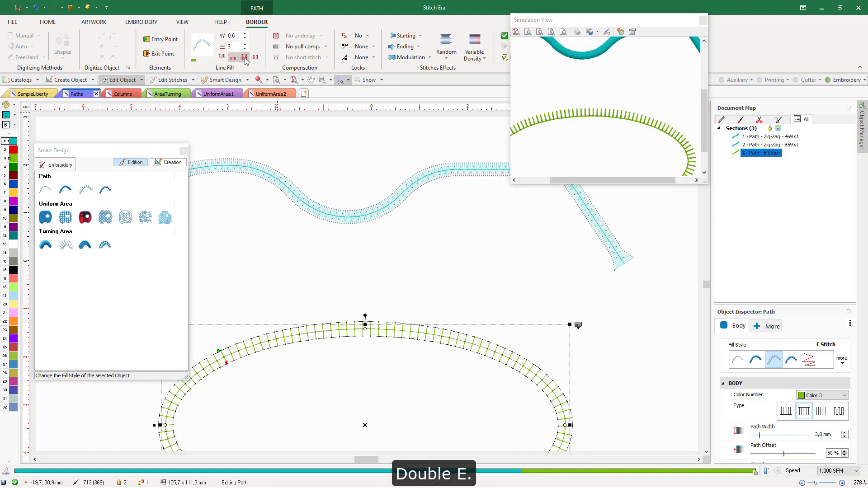
left_click(244, 59)
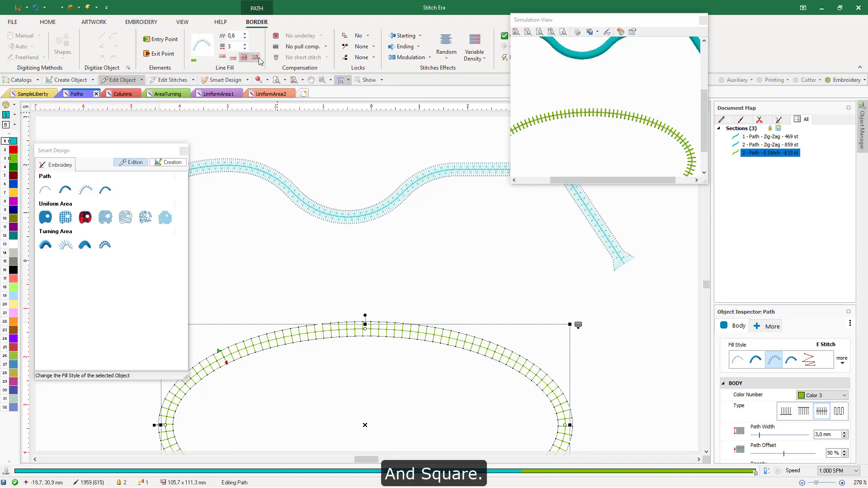
left_click(257, 59)
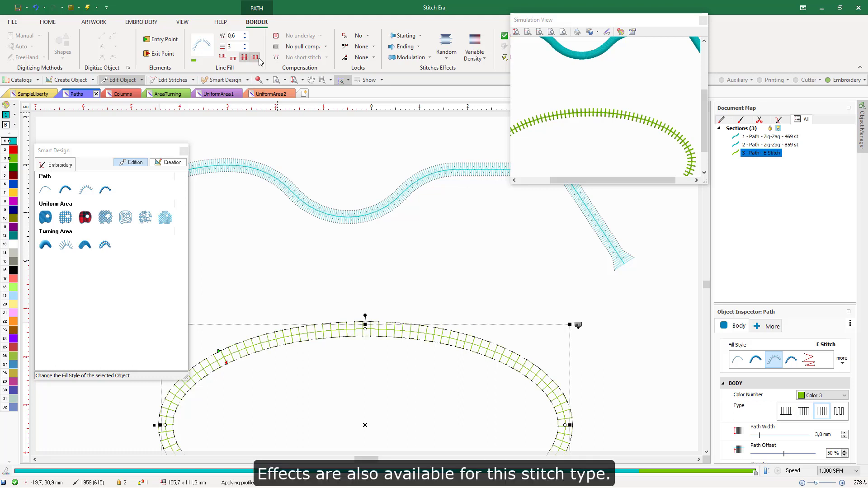
scroll(590, 127, "down", 2)
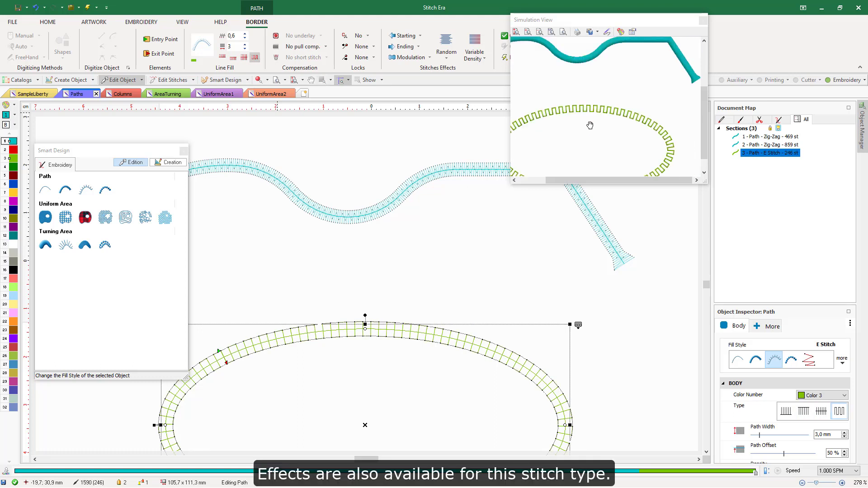
left_click(370, 133)
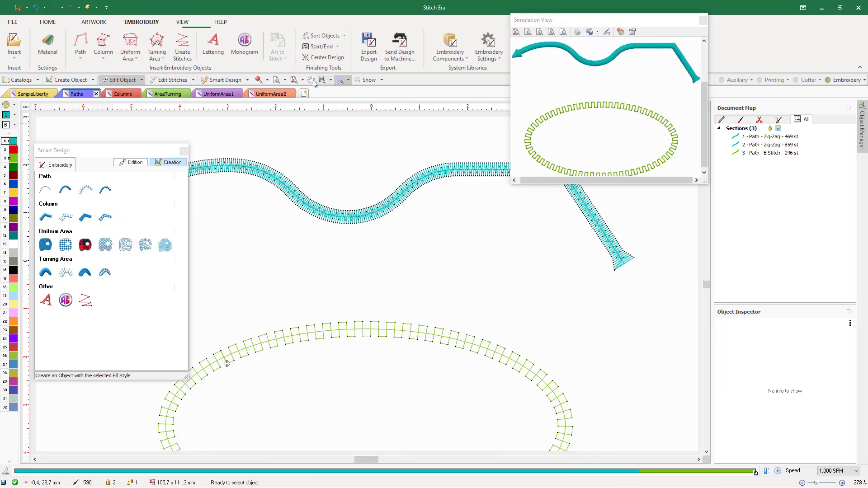
left_click(294, 80)
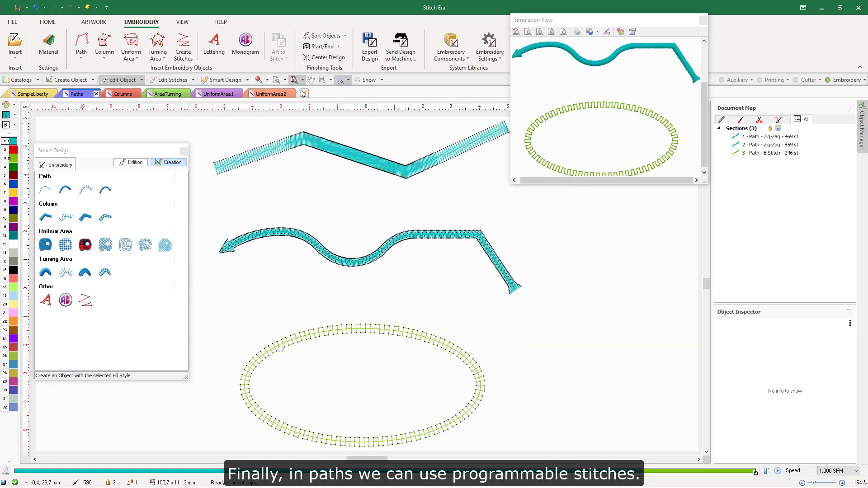
Step: Change the fill style of the zigzag path, the wavy path and the ellipse to Programmable Stitch using Smart Design
left_click(367, 161)
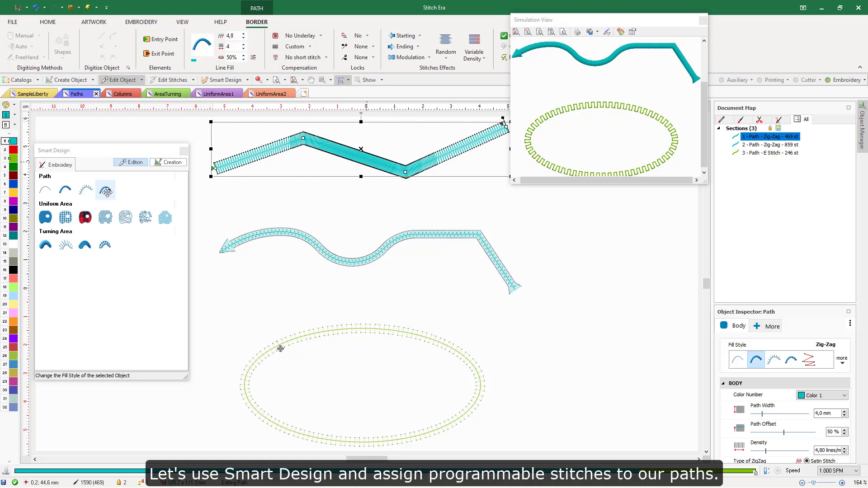
left_click(106, 191)
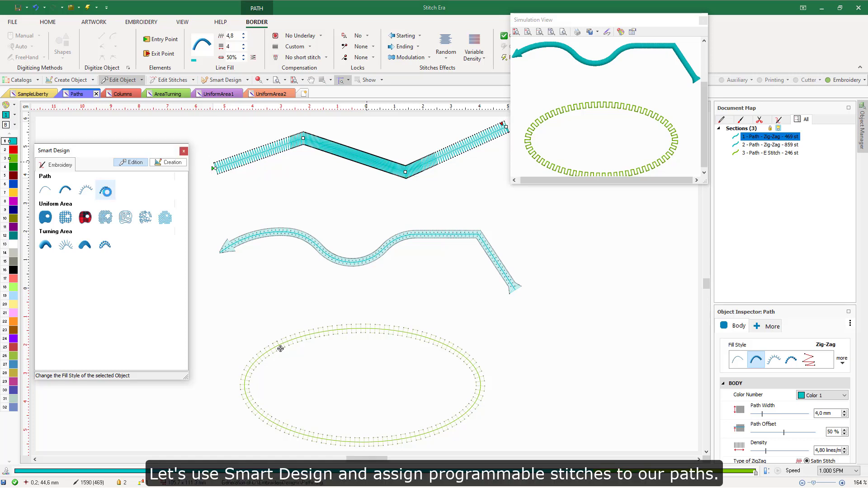
left_click(290, 233)
left_click(106, 191)
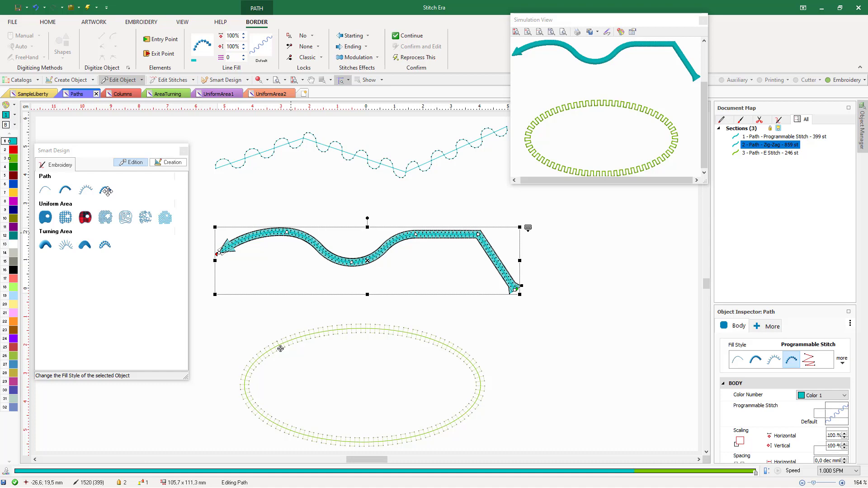
left_click(296, 332)
left_click(108, 189)
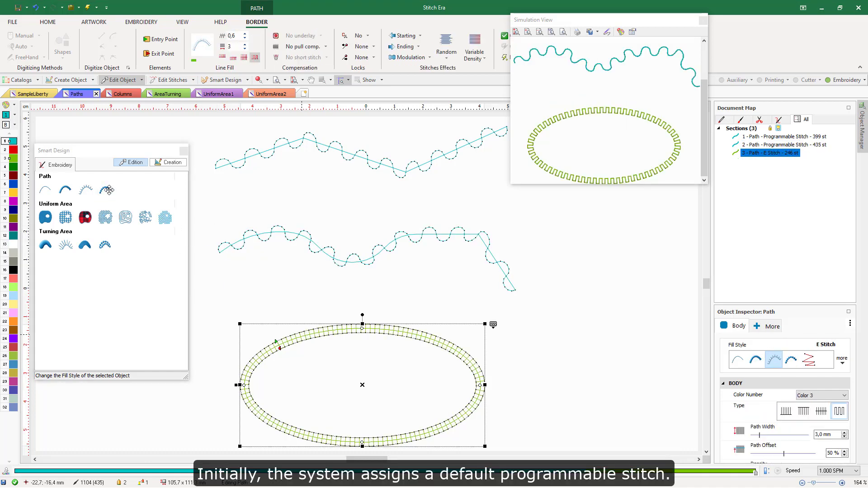
Step: Browse the programmable stitch library for the zigzag path, filtering the components by 1 color, 2 colors and 3 colors
left_click(349, 149)
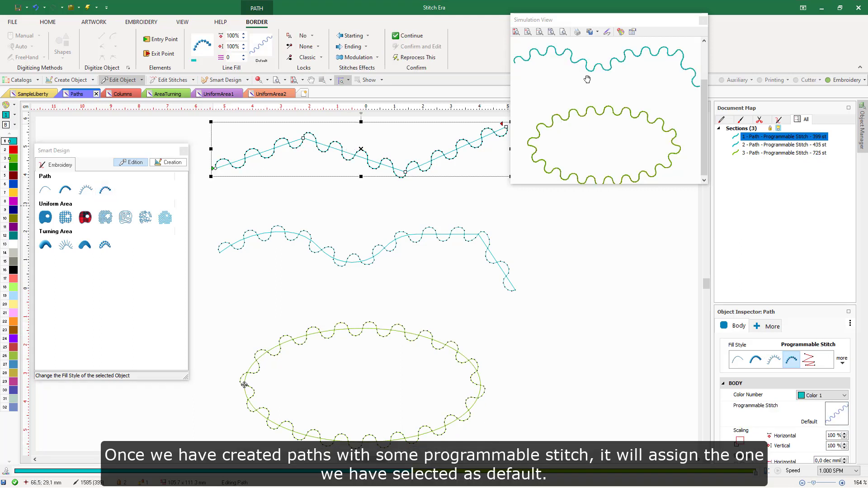
left_click(516, 32)
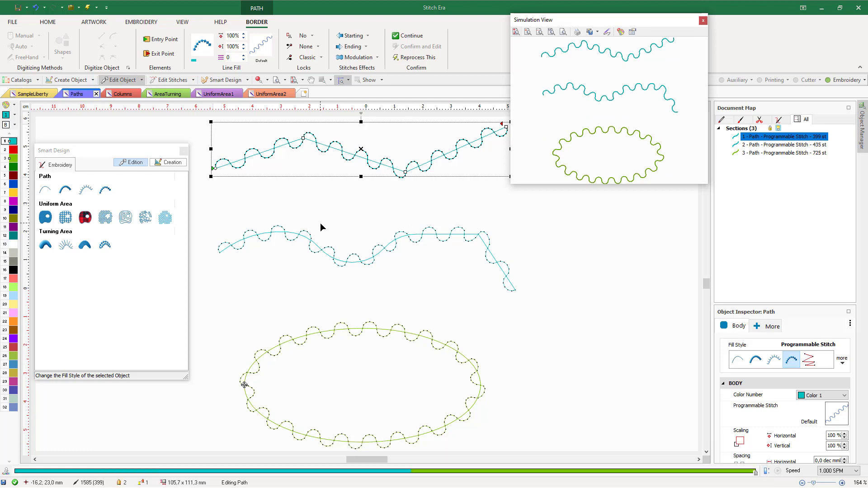
left_click(270, 63)
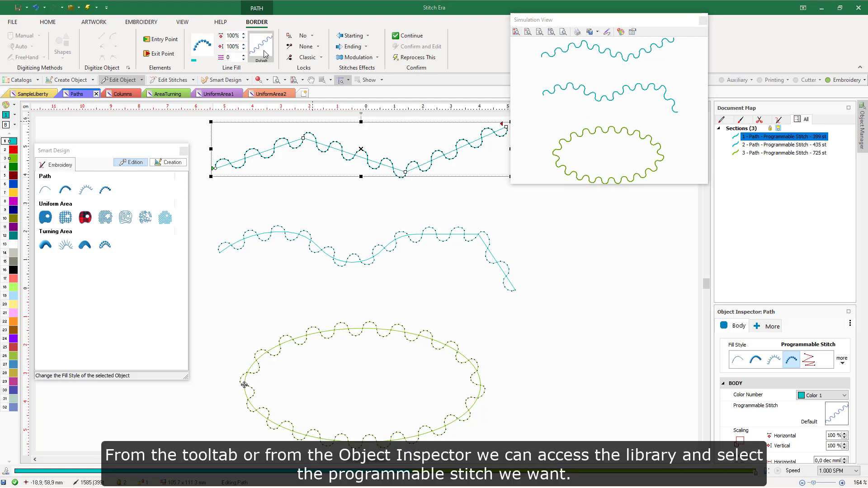
left_click_drag(411, 109, 441, 137)
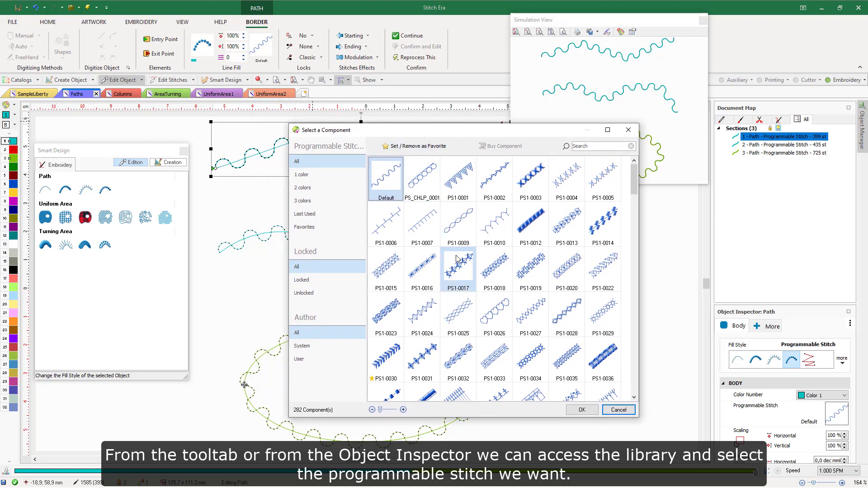
left_click(457, 357)
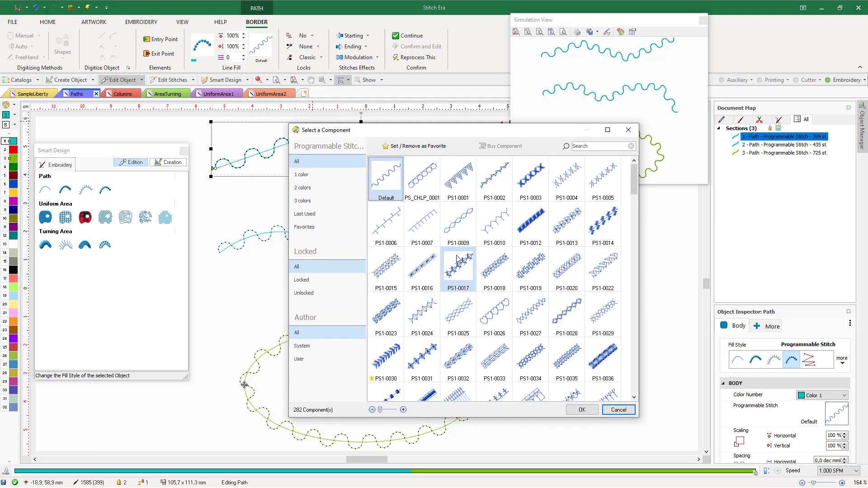
left_click(312, 177)
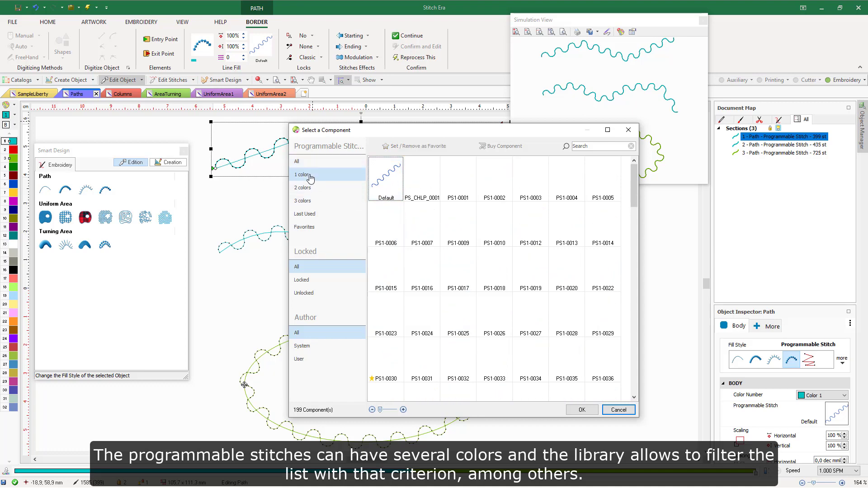
left_click(309, 187)
left_click(310, 201)
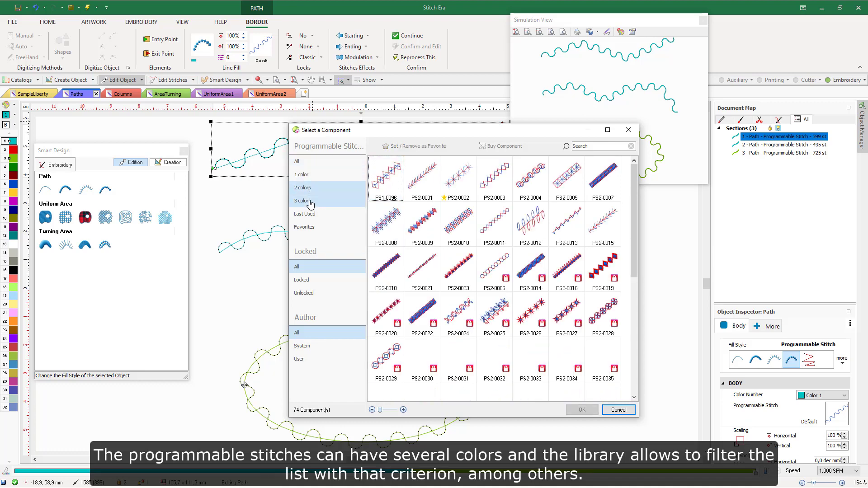
left_click(306, 178)
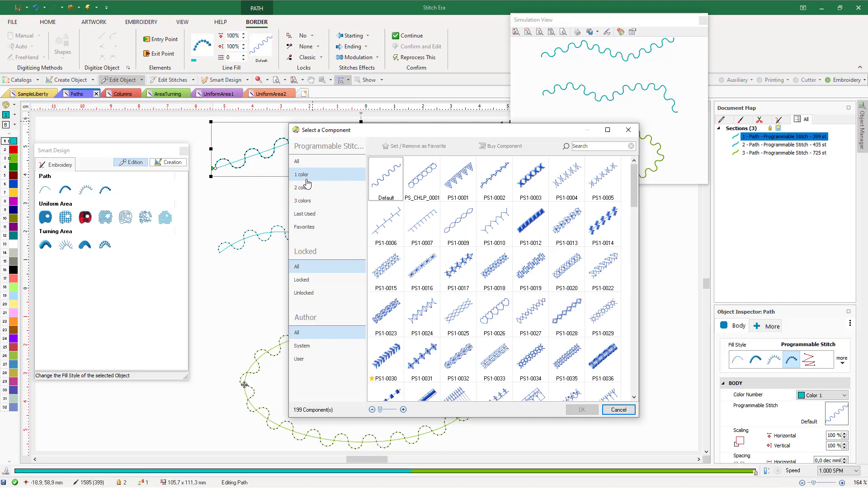
Step: Assign the favorite programmable stitch PS1-0030 to the zigzag path
left_click(309, 230)
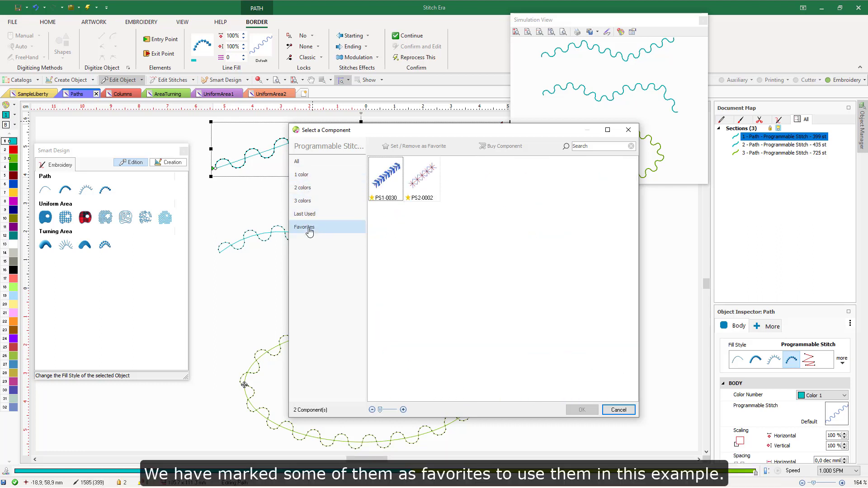
left_click(382, 183)
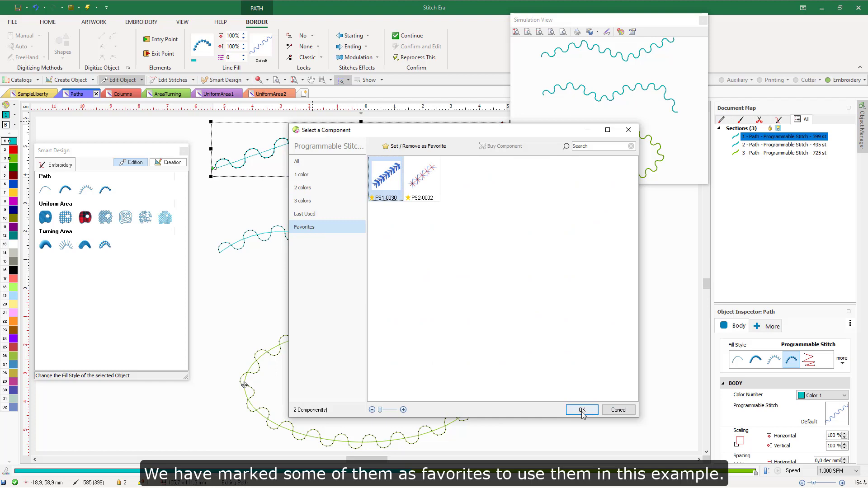
left_click(582, 411)
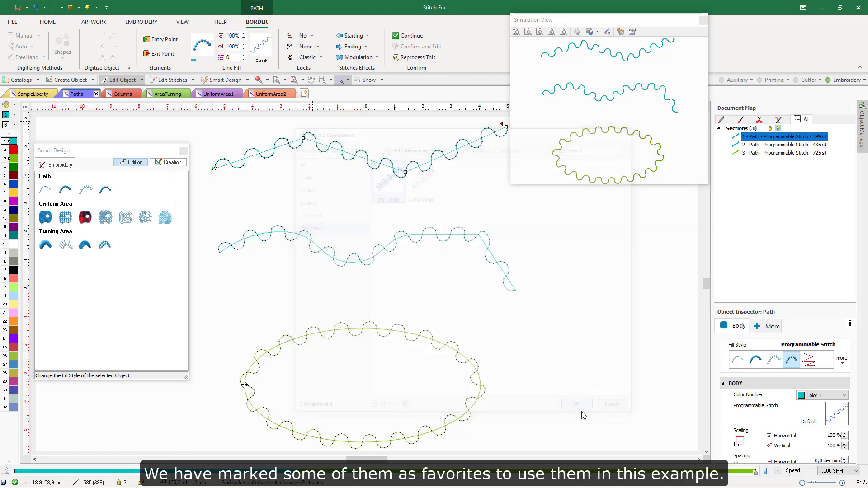
Step: Assign the favorite programmable stitch PS2-0002 to the wavy path
left_click(371, 258)
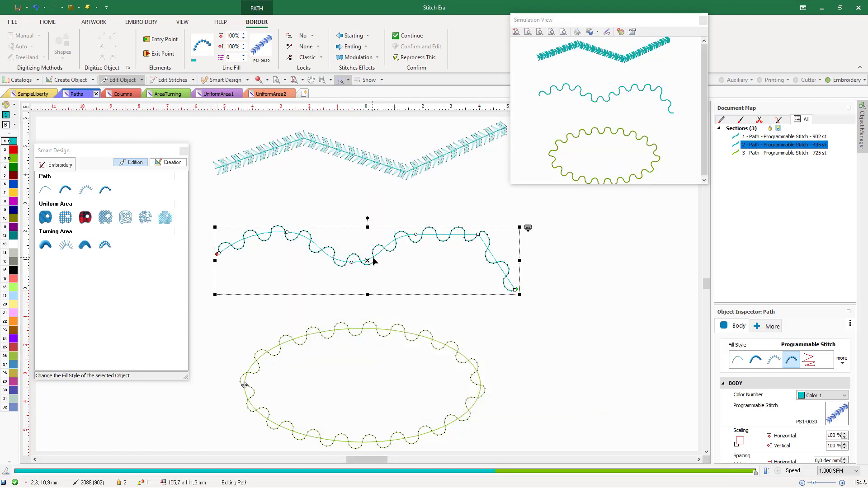
left_click(261, 47)
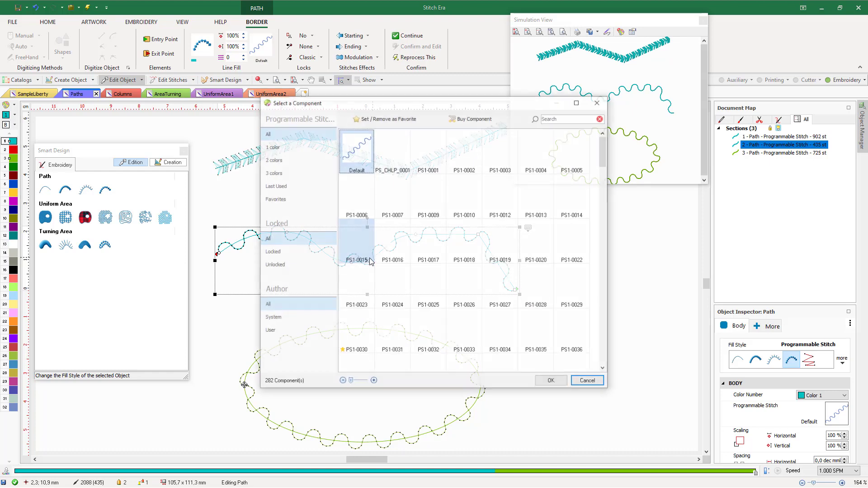
left_click(284, 199)
left_click(385, 158)
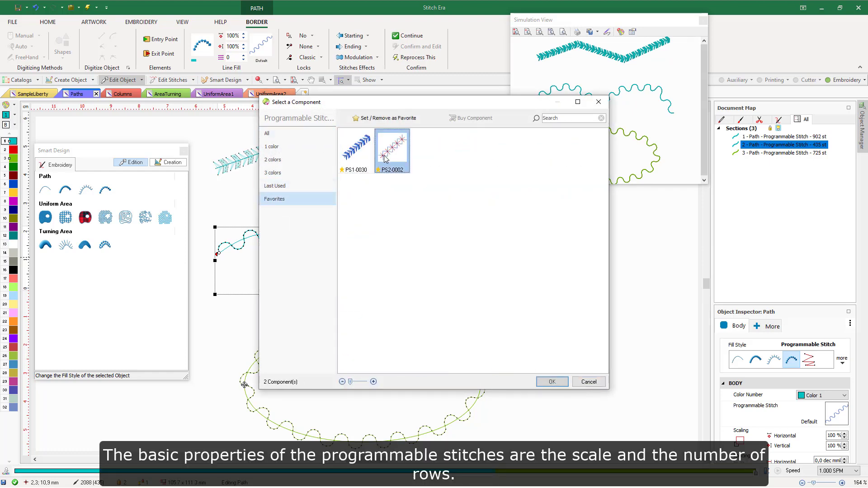
left_click(552, 382)
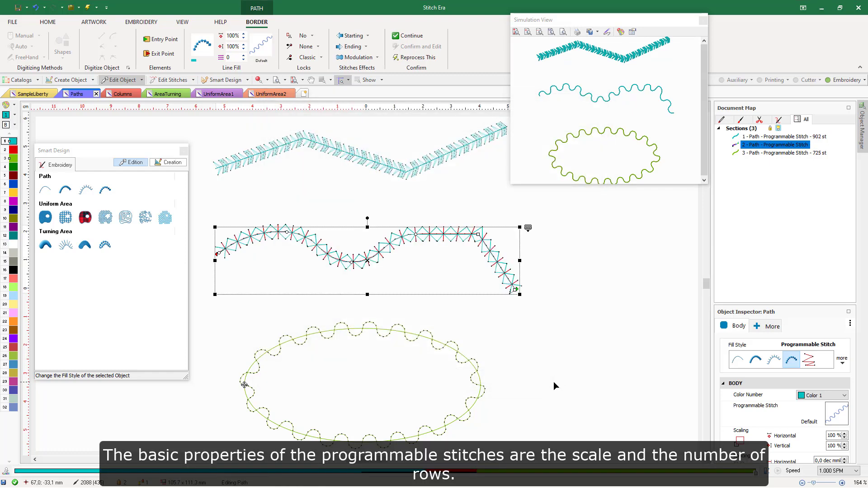
Step: Assign the two-color programmable stitch PS2-0007 to the ellipse
left_click(423, 337)
left_click(267, 51)
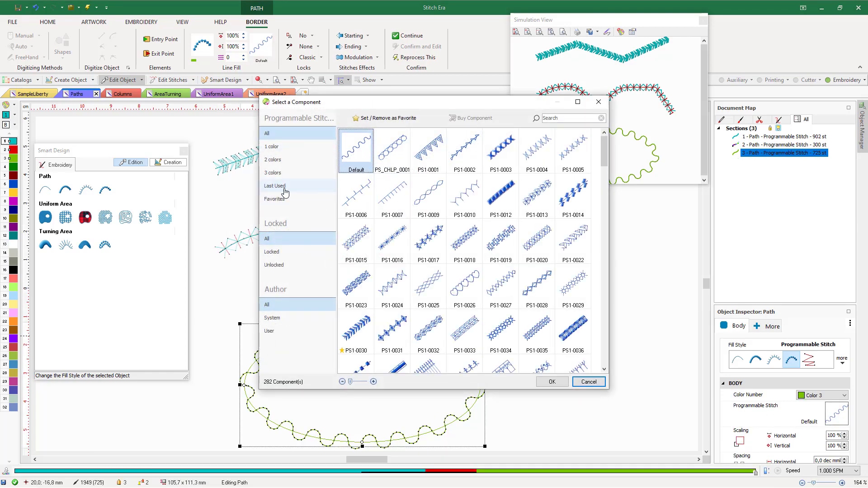
left_click(272, 159)
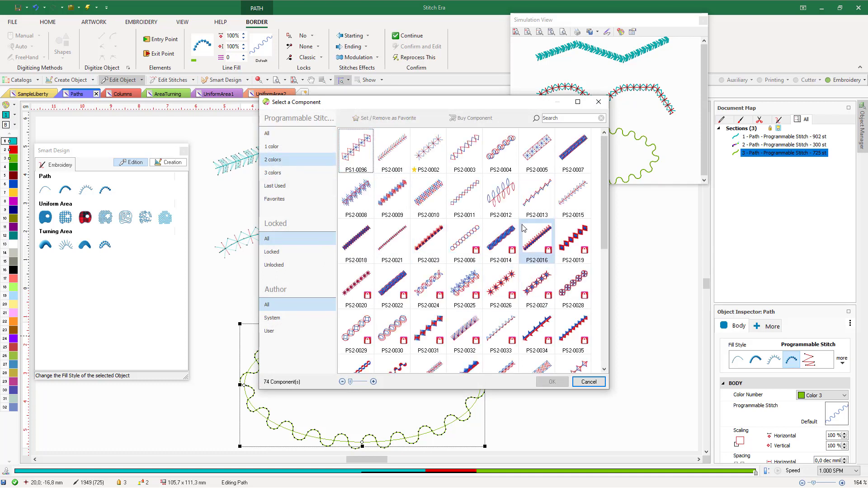
left_click(571, 152)
left_click(551, 382)
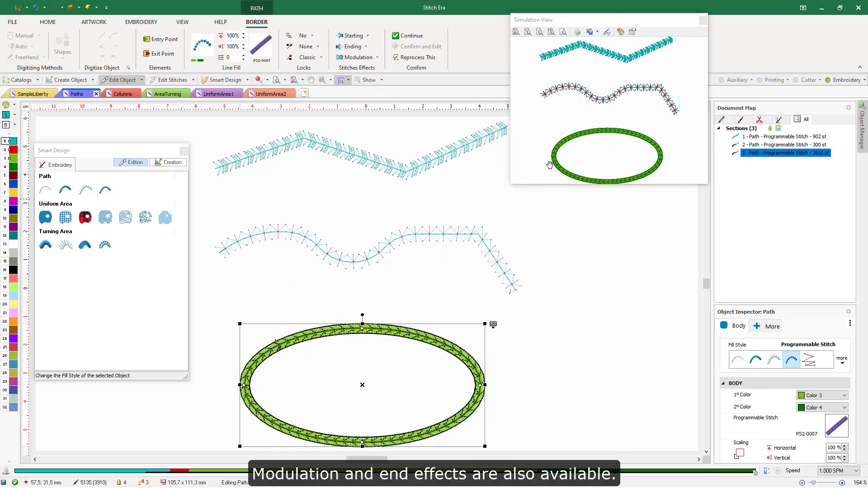
Step: Examine the simulated programmable stitches up close and across the whole design
scroll(620, 99, "up", 2)
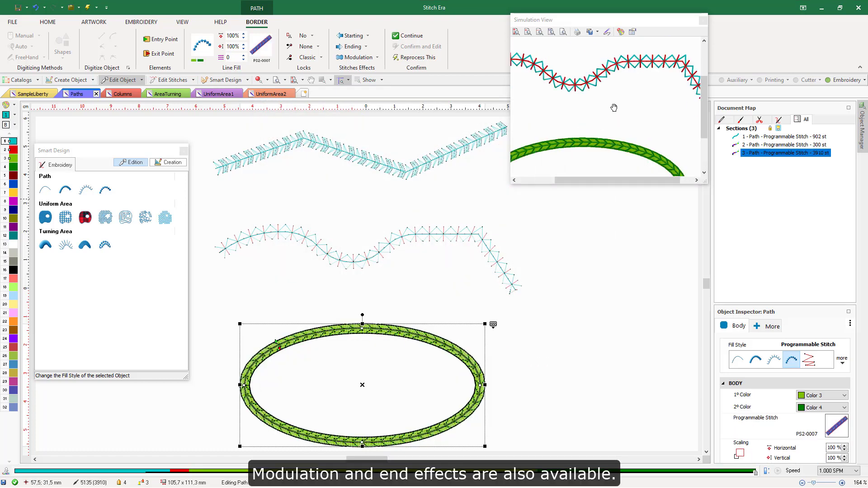
left_click_drag(611, 89, 635, 128)
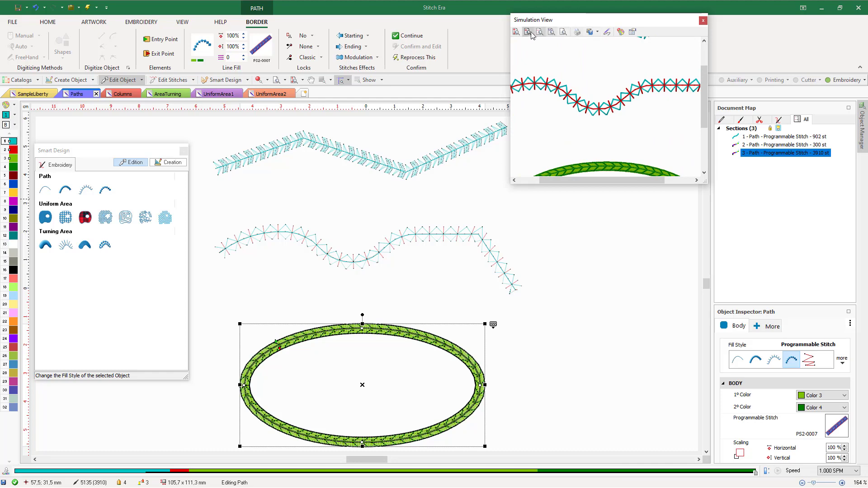
left_click(516, 33)
left_click(362, 208)
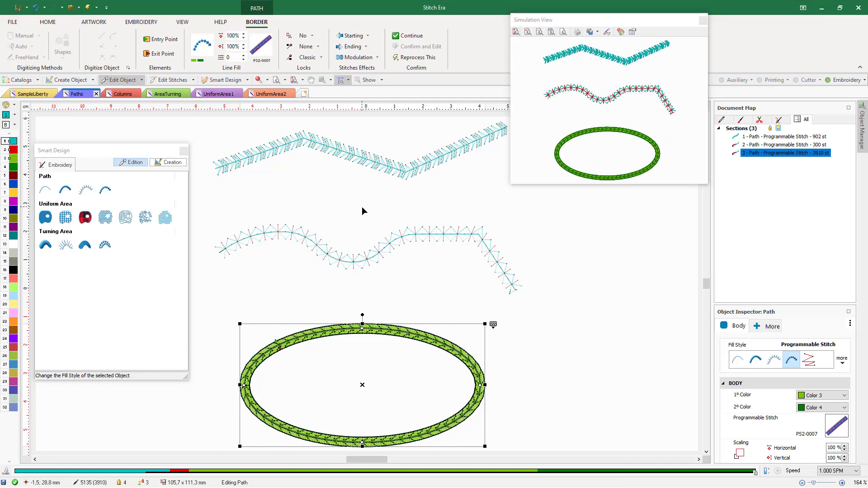
scroll(362, 207, "down", 1)
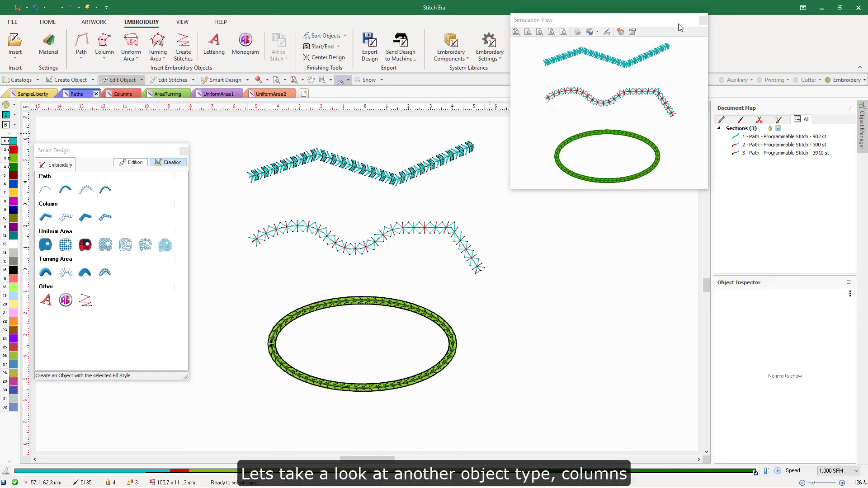
Step: Close the Simulation View and switch to the Columns design, bringing its column objects into view
left_click(703, 21)
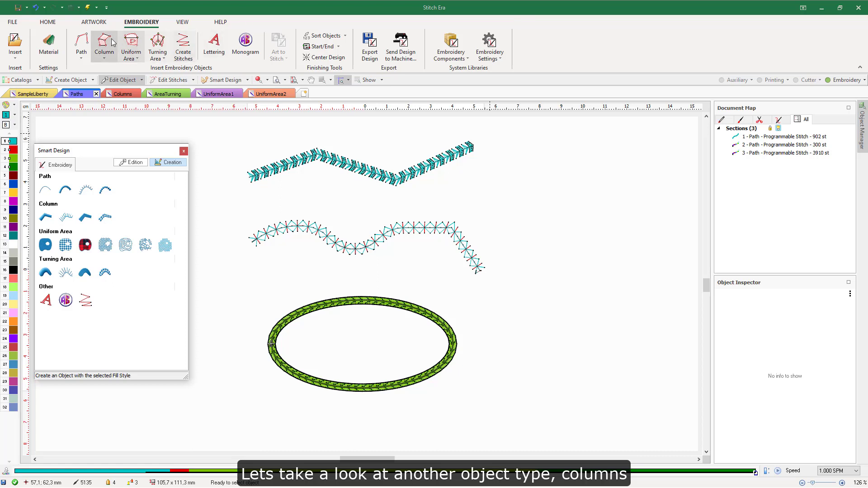
left_click(121, 94)
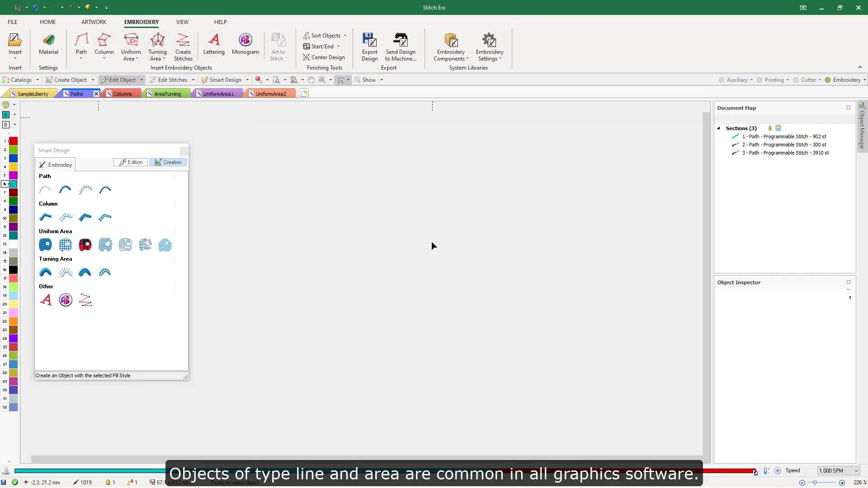
scroll(376, 237, "down", 2)
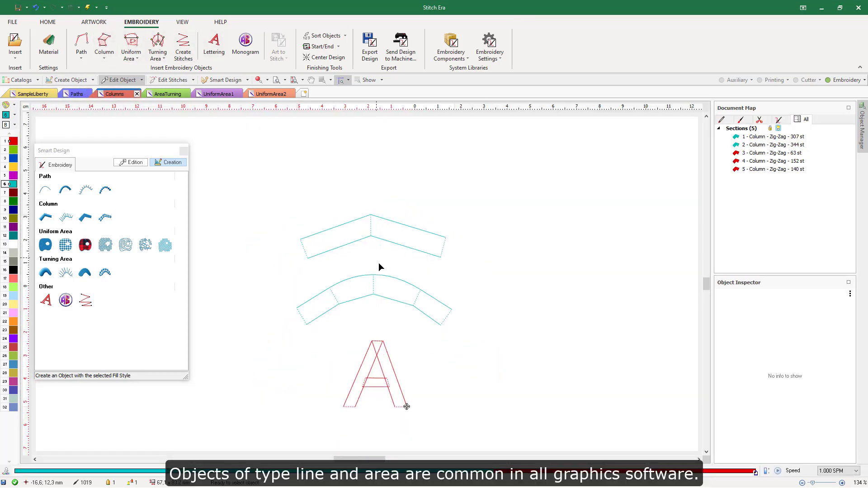
scroll(380, 265, "up", 1)
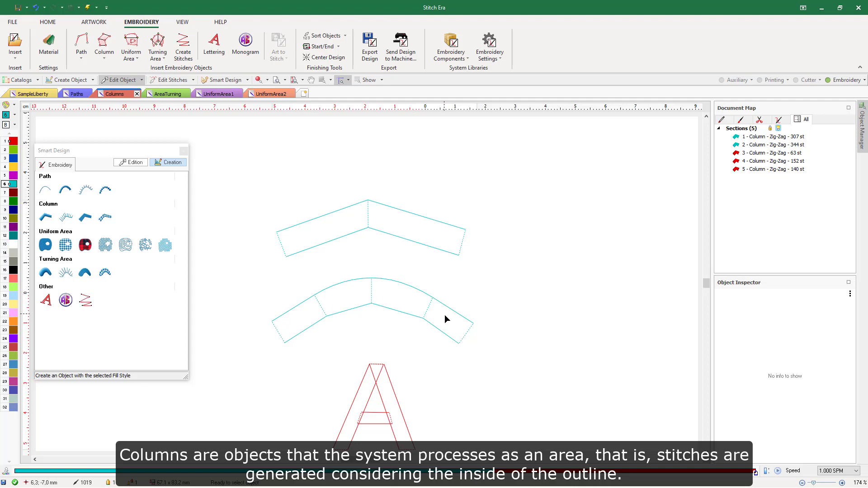
scroll(338, 221, "up", 1)
Step: Select the straight column and the curved column in turn to examine their paired nodes and stitch direction lines
left_click(334, 209)
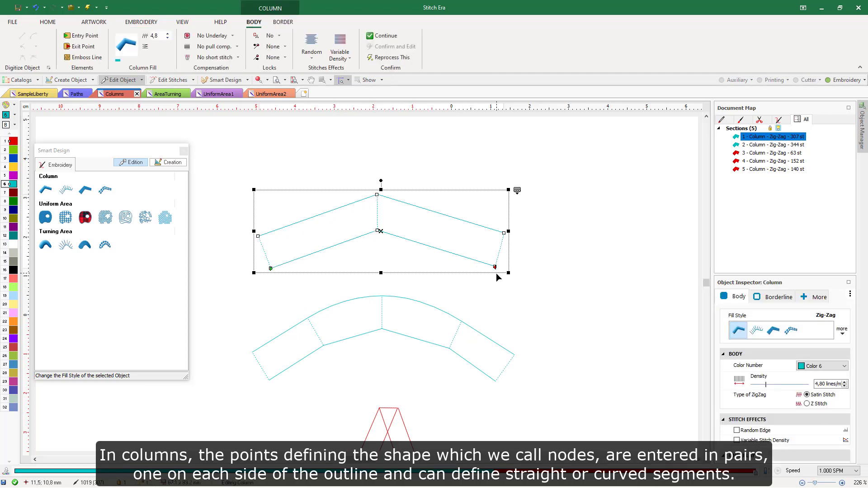
left_click(357, 316)
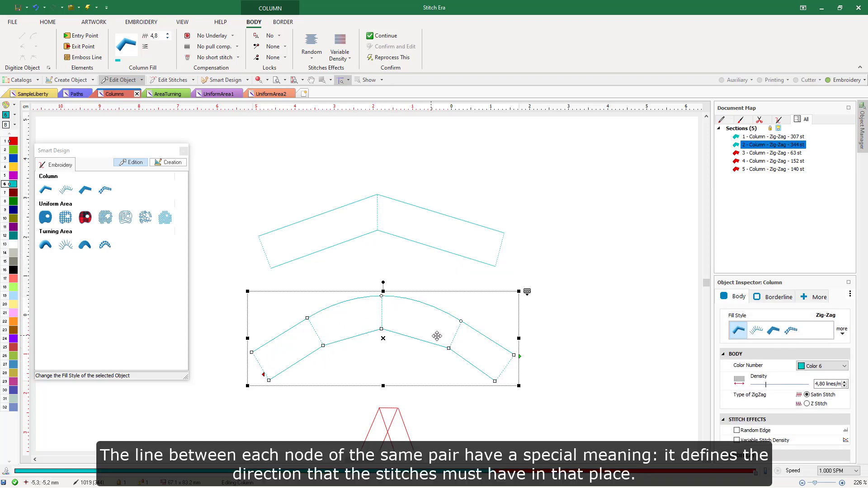
scroll(378, 313, "up", 1)
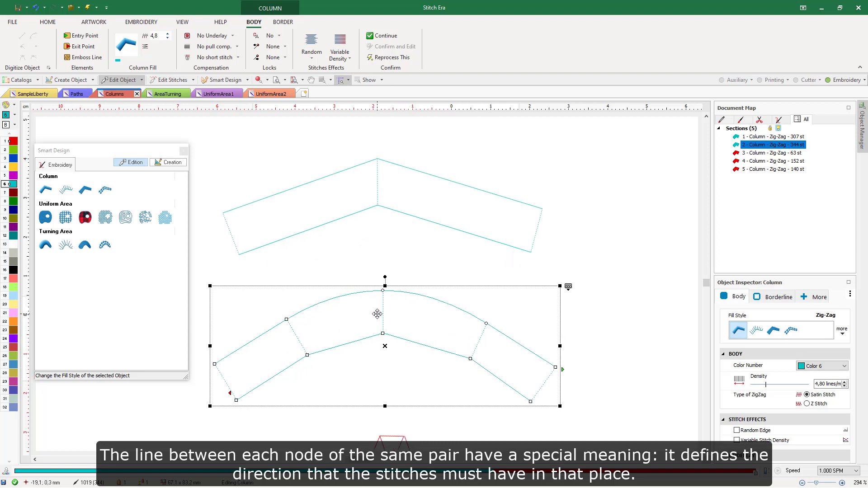
scroll(377, 314, "up", 1)
scroll(387, 326, "down", 1)
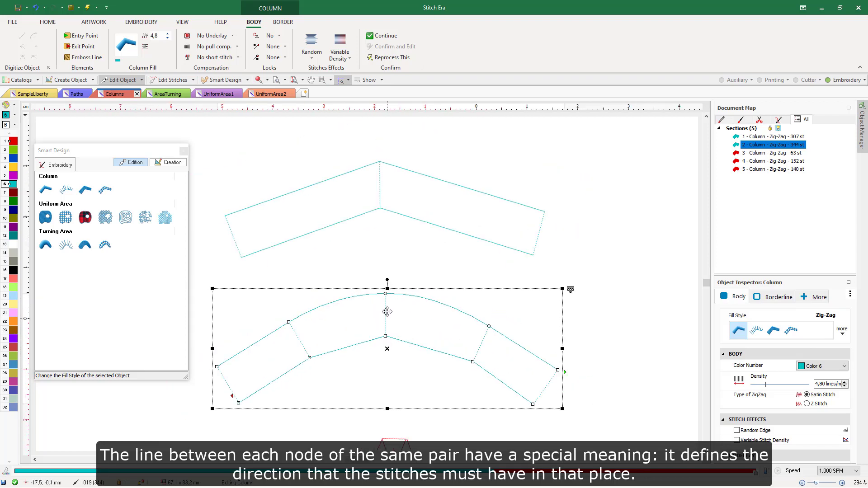
Step: Turn on the stitch display and examine how the stitches rotate between node pairs along the angled and curved columns
left_click(380, 81)
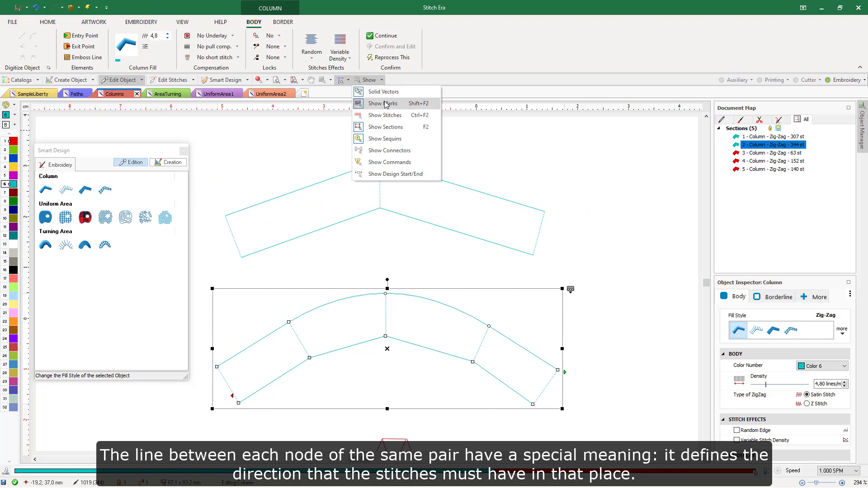
left_click(387, 116)
scroll(385, 321, "up", 3)
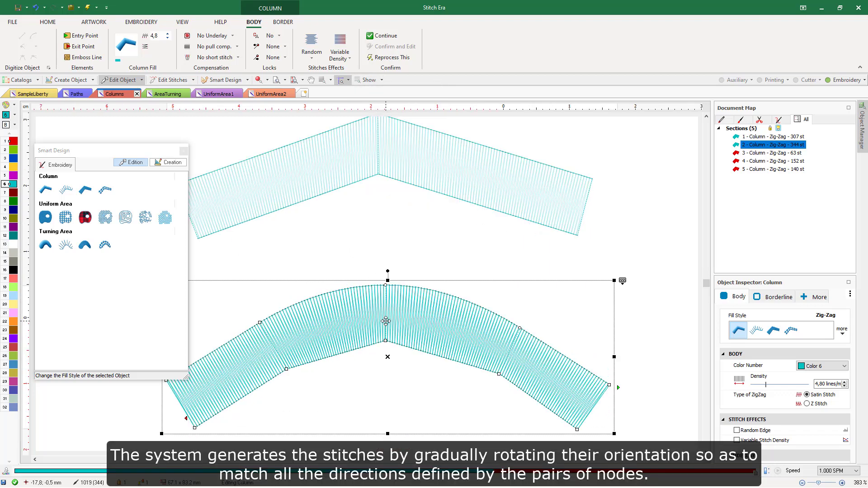
scroll(385, 322, "down", 2)
scroll(381, 299, "down", 2)
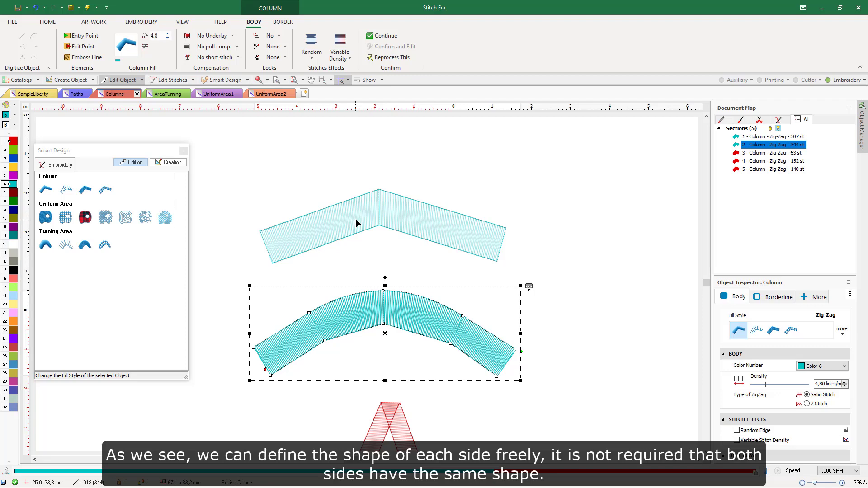
scroll(356, 223, "down", 2)
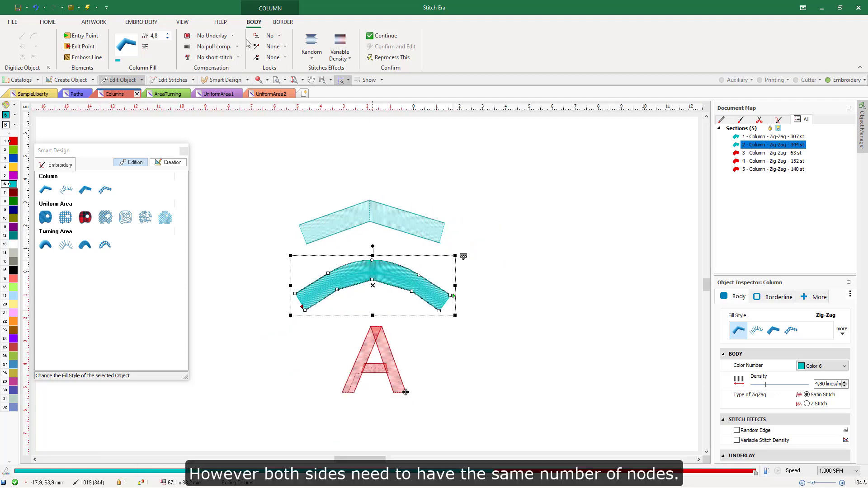
Step: Open the Simulation View and examine the crossbar and leg columns of the letter A, leaving nothing selected
left_click(182, 22)
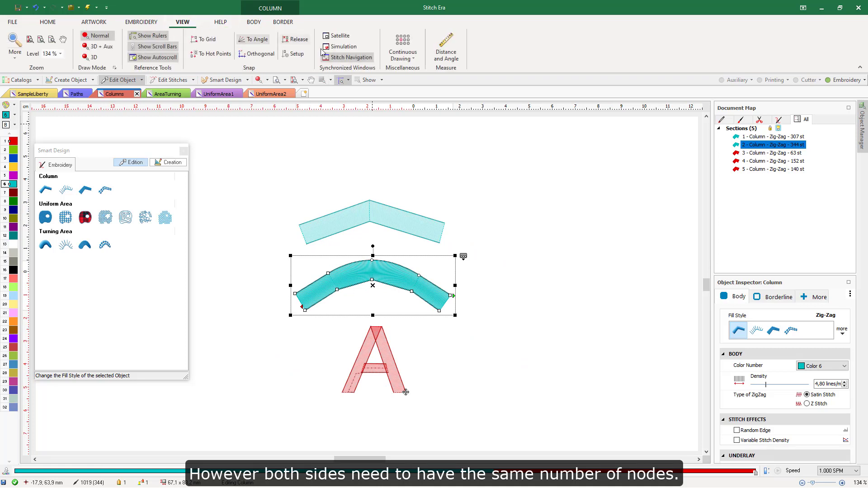
left_click(338, 47)
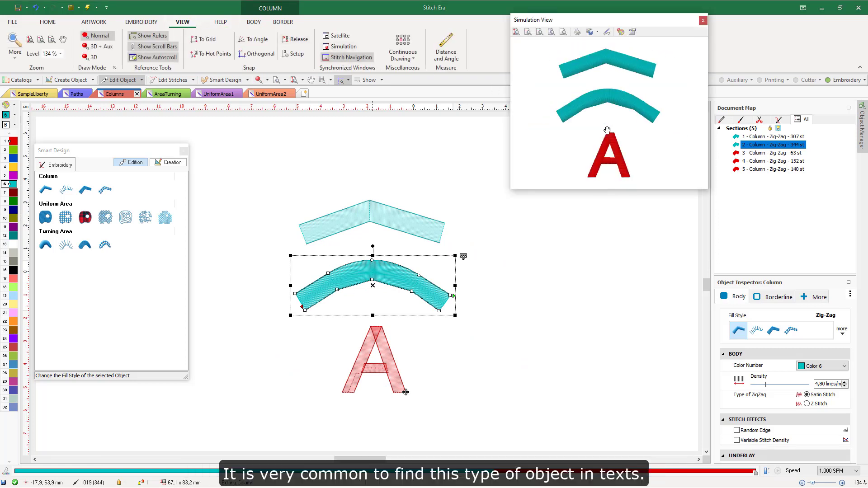
scroll(376, 380, "up", 1)
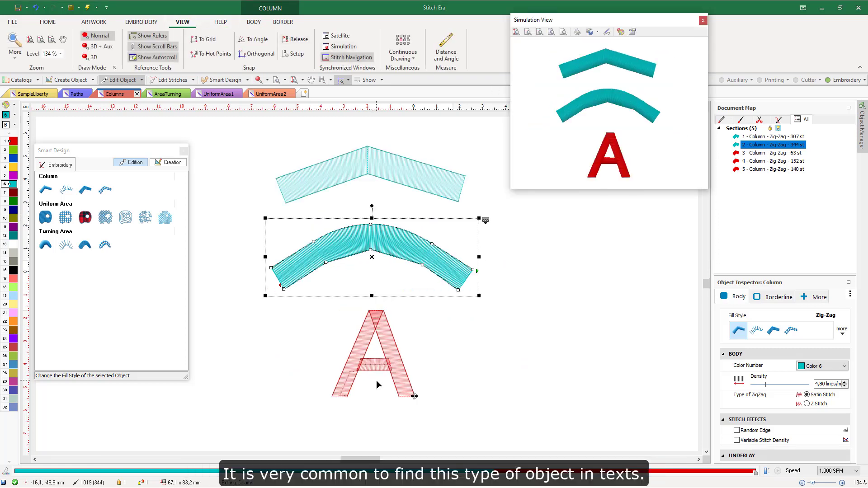
left_click(377, 380)
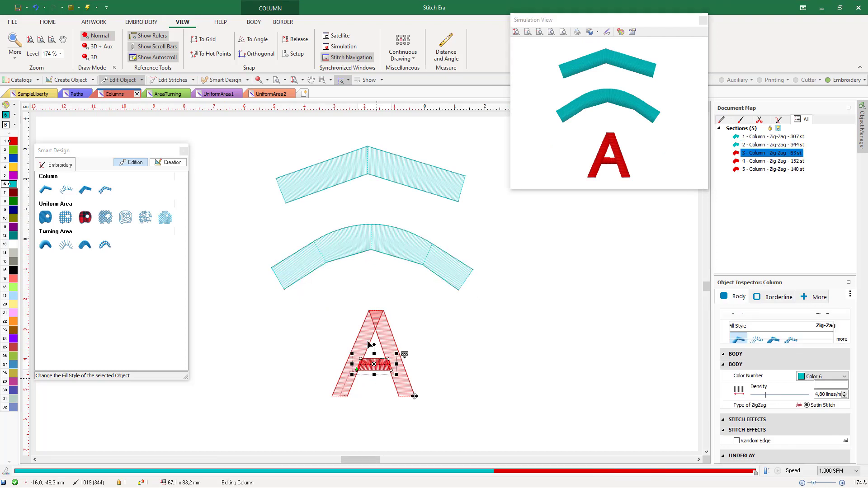
left_click(391, 346)
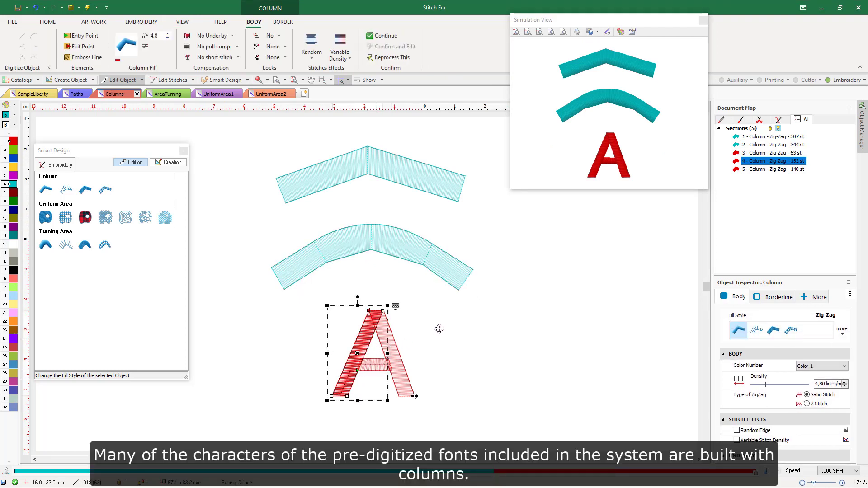
key("Escape")
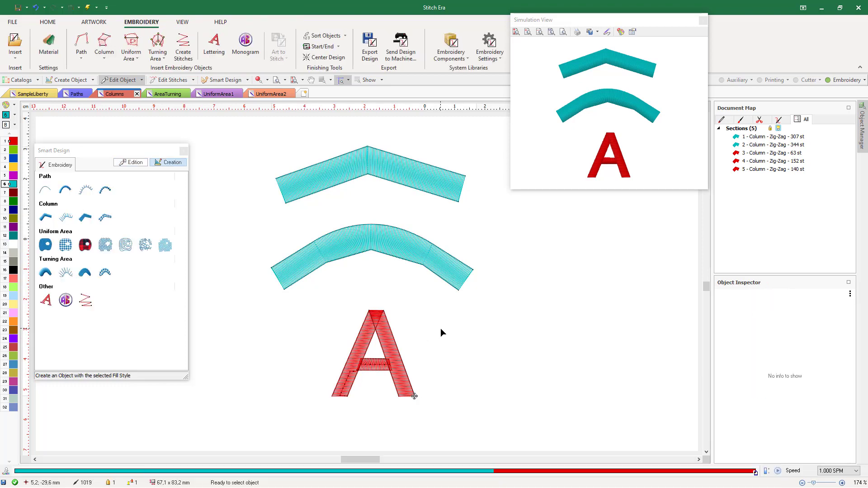
Step: Try a zig-zag density of 6 on the upper angled column and settle on a density of 5
left_click(392, 171)
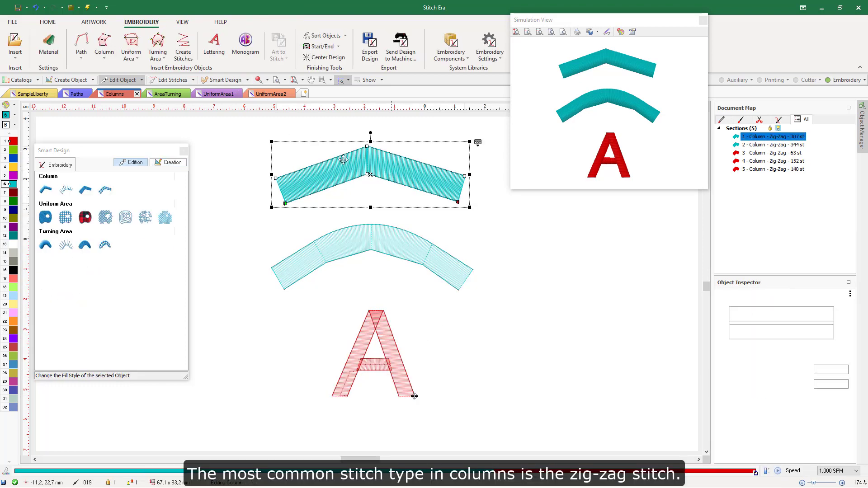
scroll(361, 159, "up", 3)
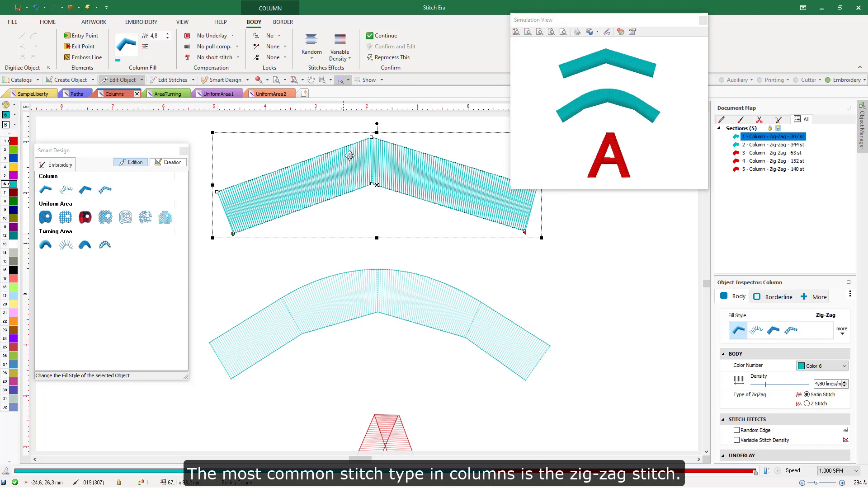
double_click(155, 36)
type("6")
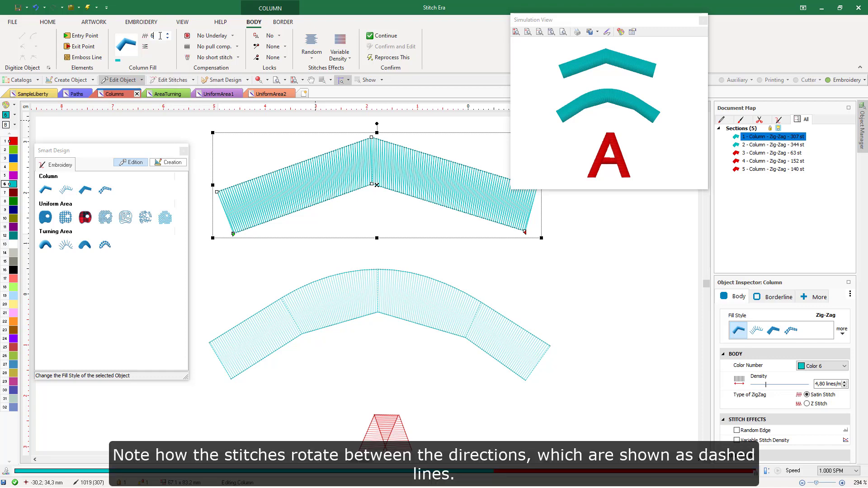
key("Return")
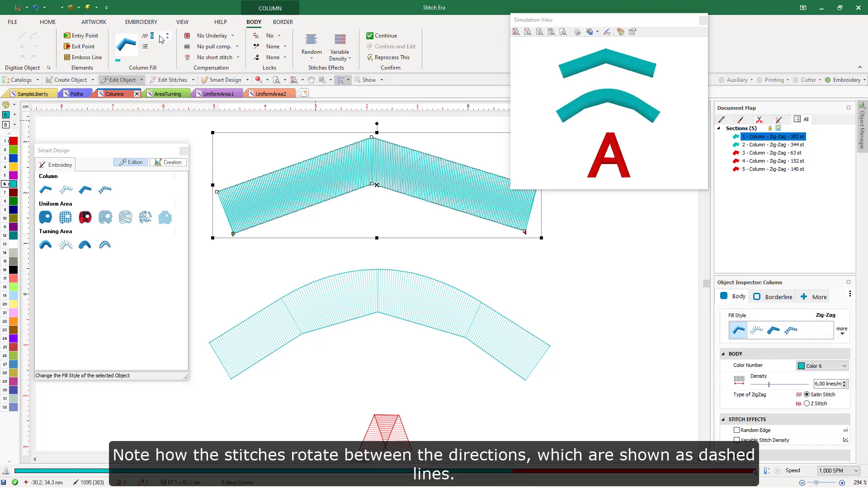
type("5")
key("Return")
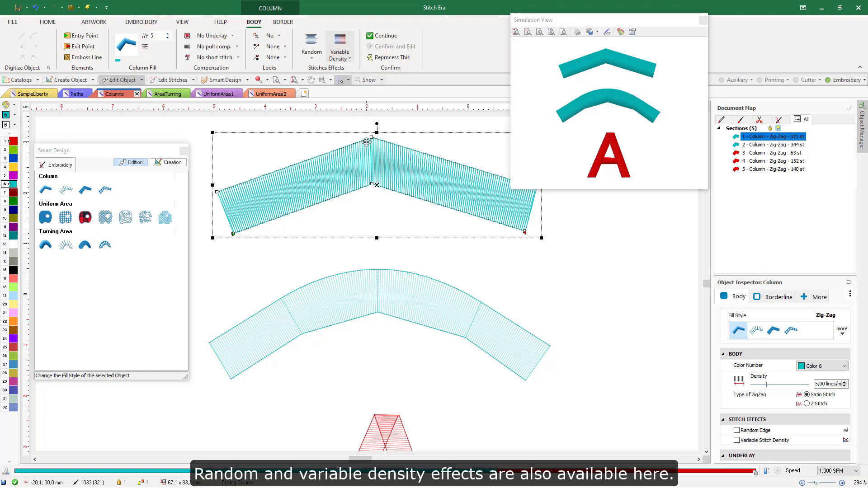
Step: Try the E Stitch fill on the upper angled column with its double E and square variants, enlarging the simulation to compare
scroll(619, 54, "up", 3)
left_click(609, 78)
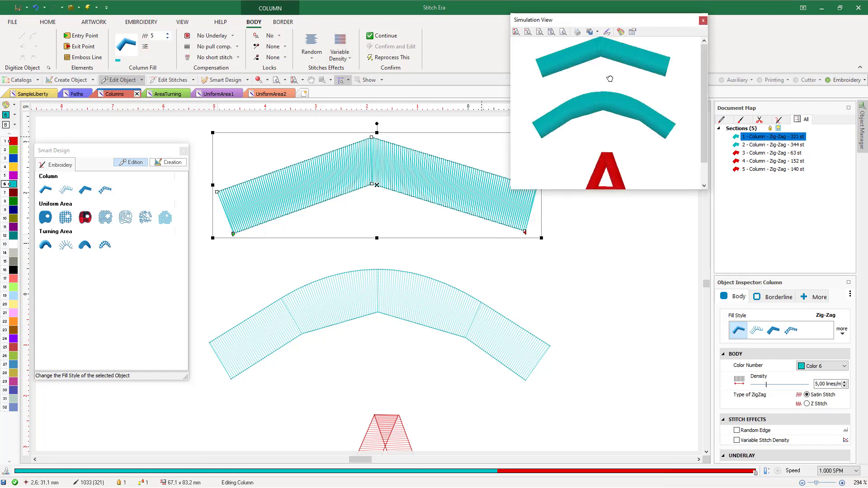
left_click(65, 190)
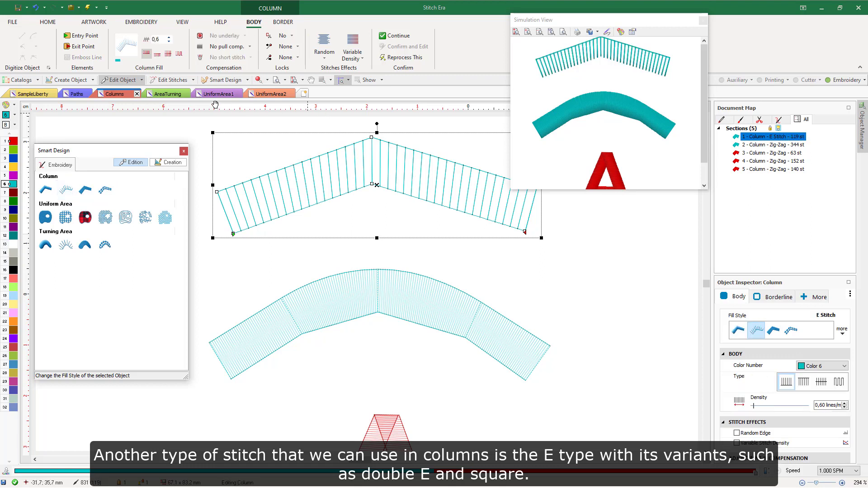
left_click(167, 55)
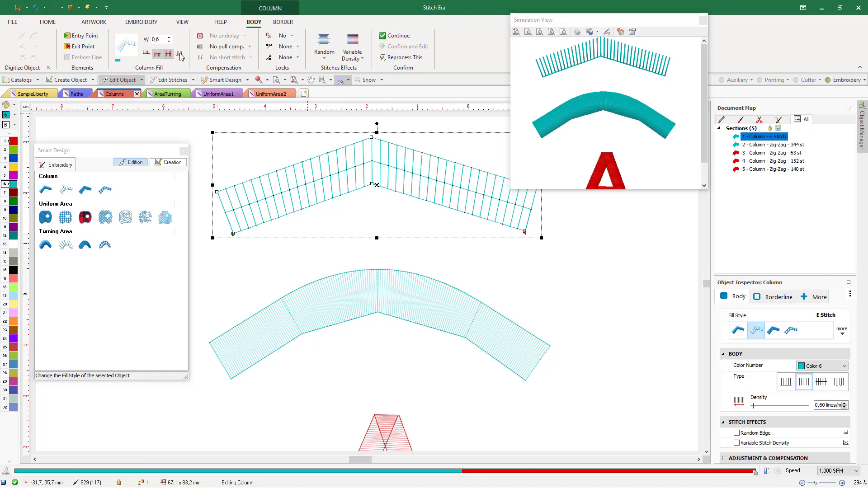
left_click(180, 55)
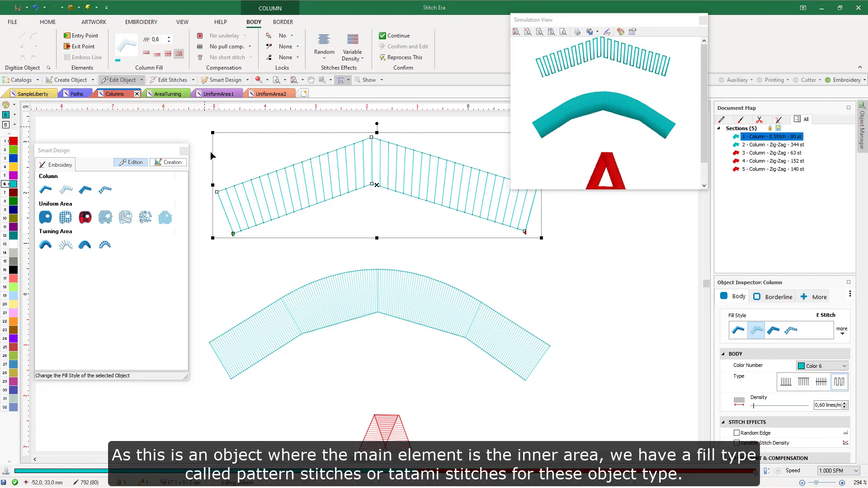
Step: Apply the Pattern fill style to both the upper angled column and the curved column
left_click(85, 191)
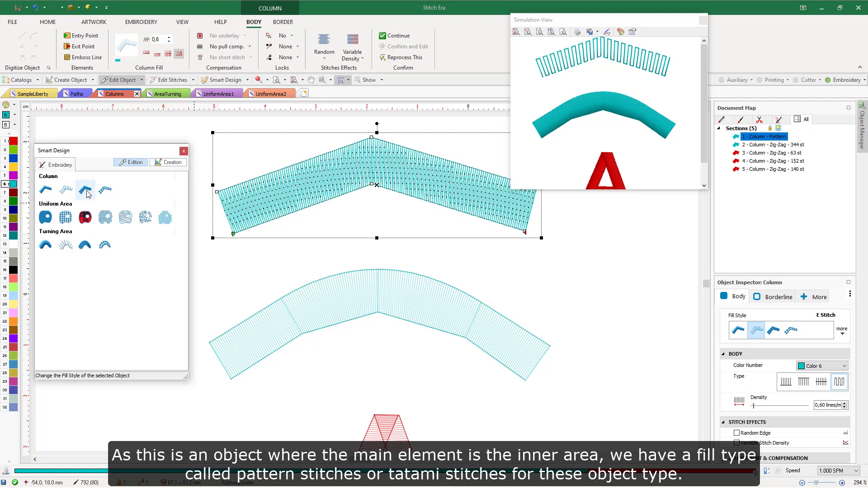
left_click(324, 293)
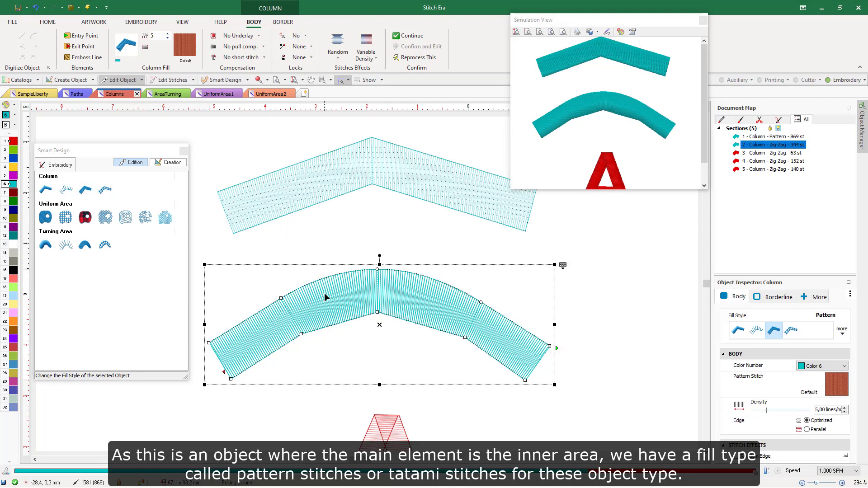
left_click(85, 190)
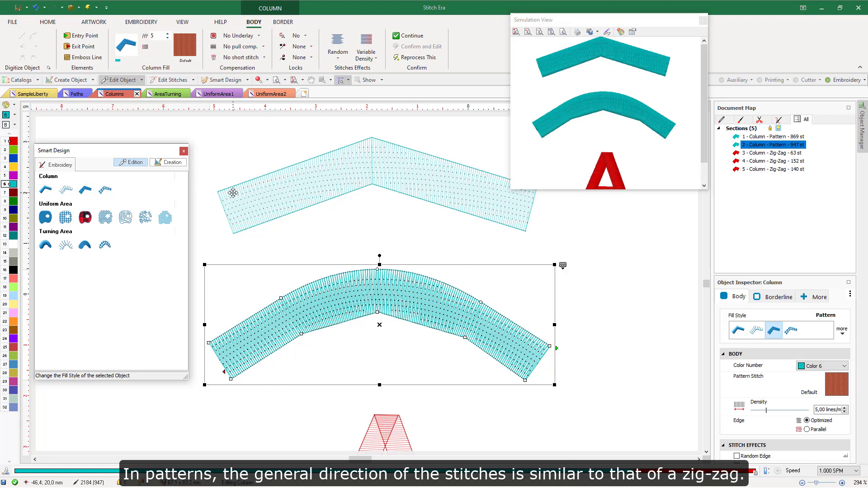
Step: Examine the pattern stitches of both columns up close in the design and in the simulation
scroll(233, 193, "up", 4)
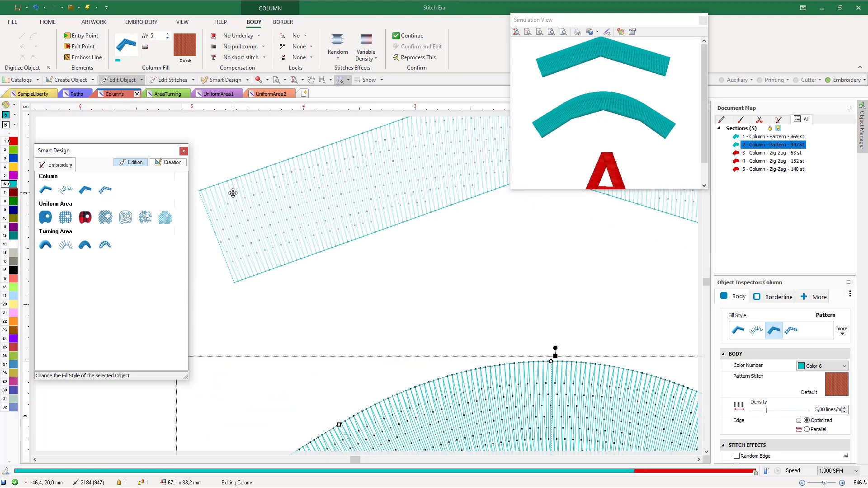
scroll(233, 193, "up", 1)
left_click(240, 213)
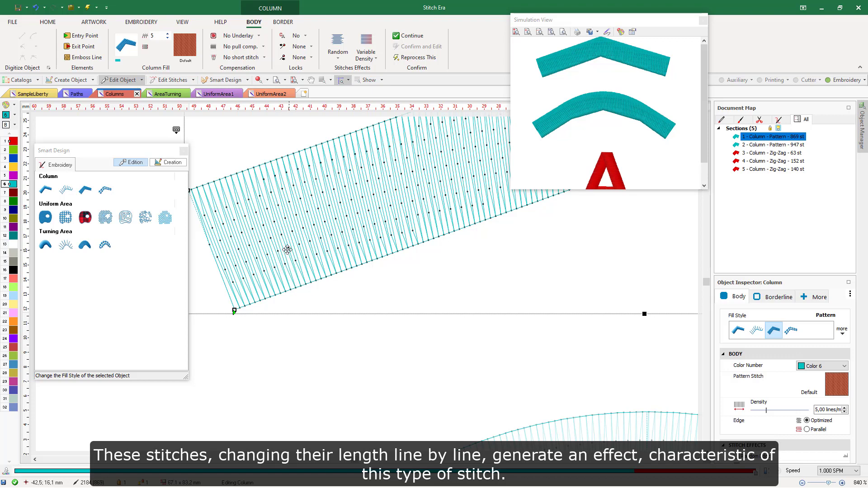
scroll(287, 250, "down", 5)
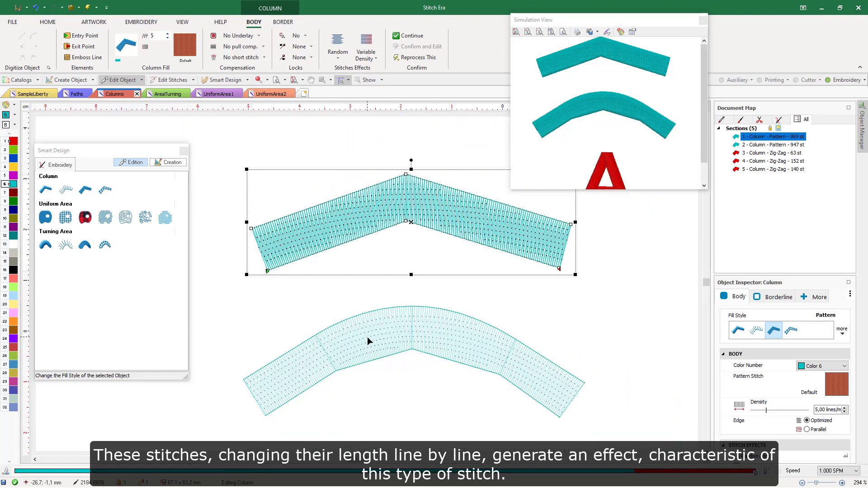
left_click(367, 338)
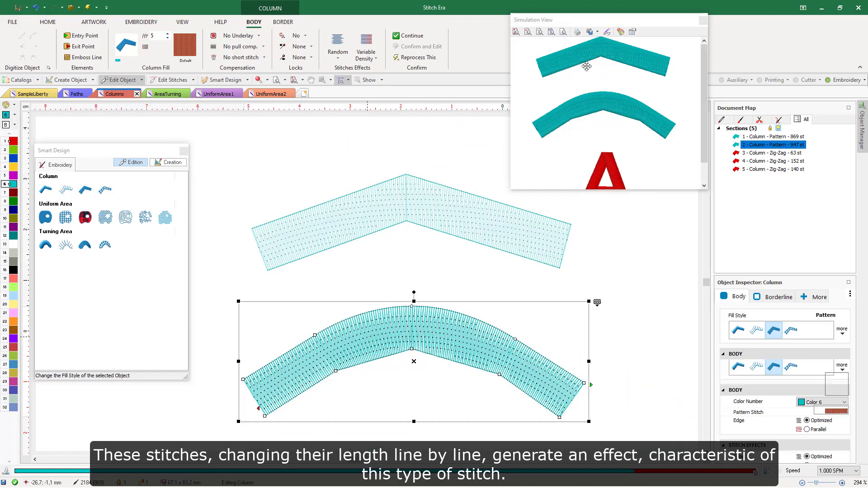
scroll(586, 66, "up", 2)
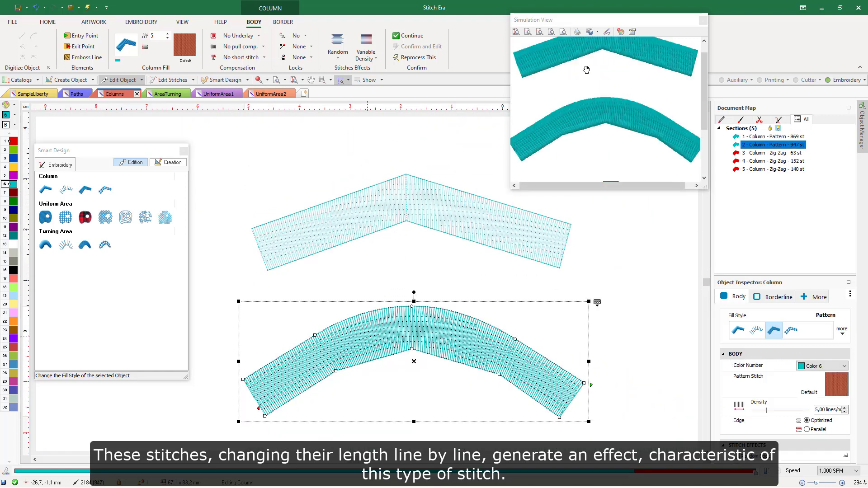
Step: Browse the Uniform, Creative, Manual Patterns and Combined Patterns categories of the pattern library for the upper angled column
left_click(375, 203)
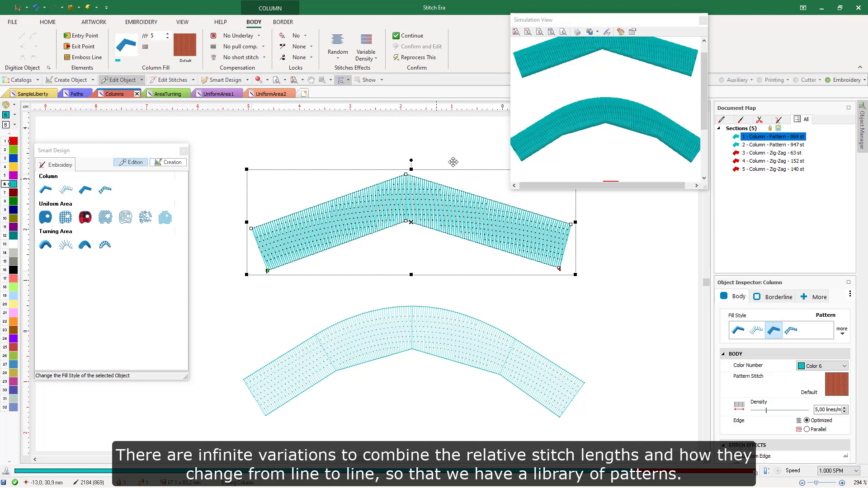
left_click_drag(552, 85, 558, 115)
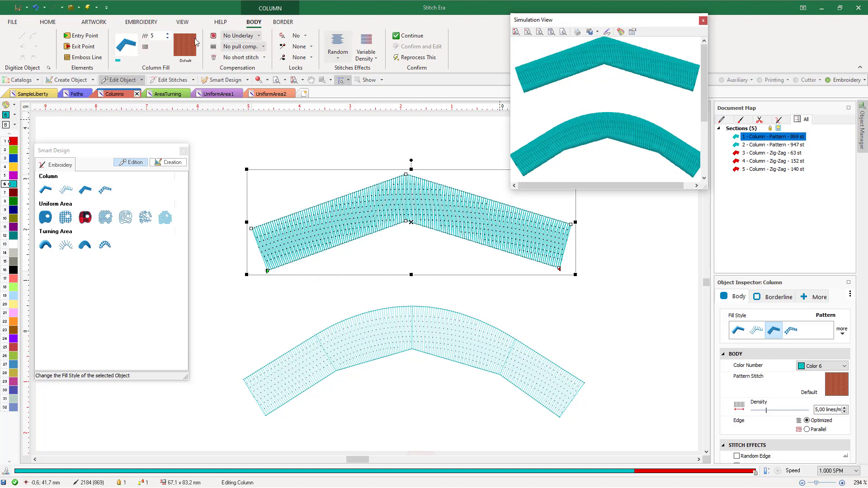
left_click(185, 48)
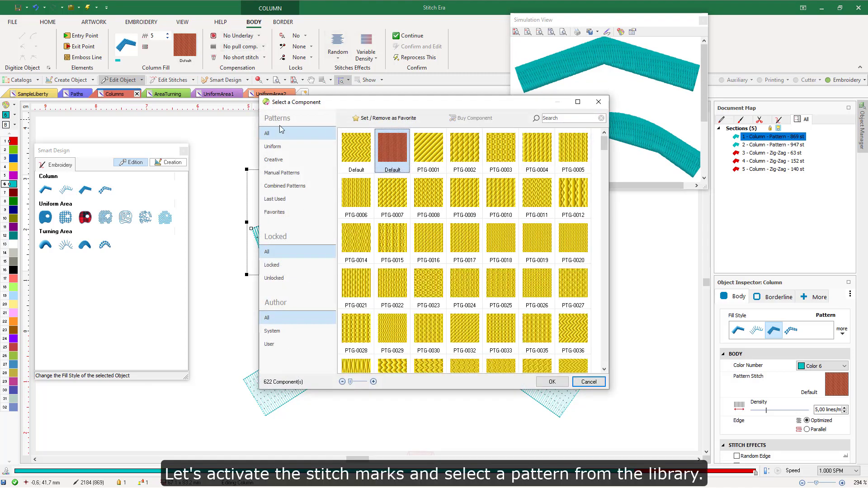
left_click(280, 149)
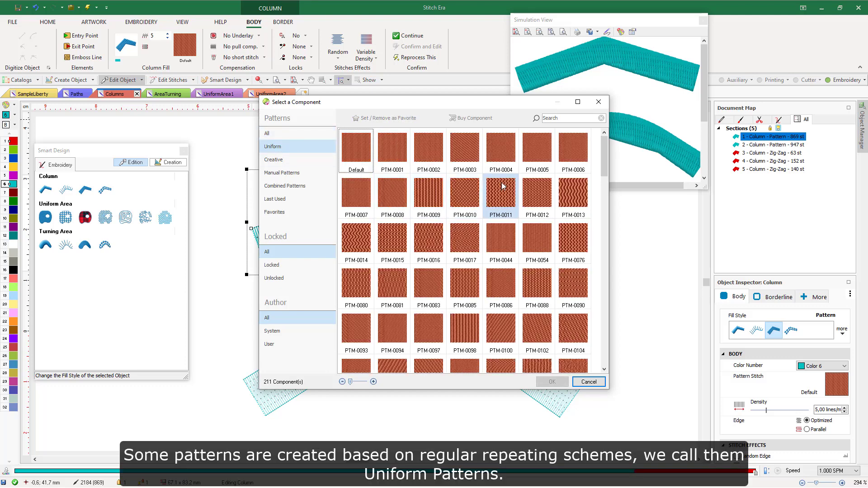
left_click_drag(603, 162, 609, 201)
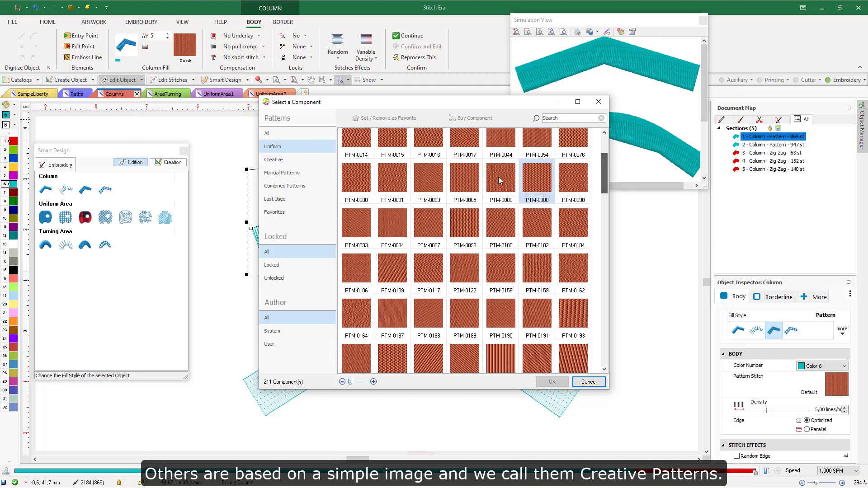
left_click(301, 160)
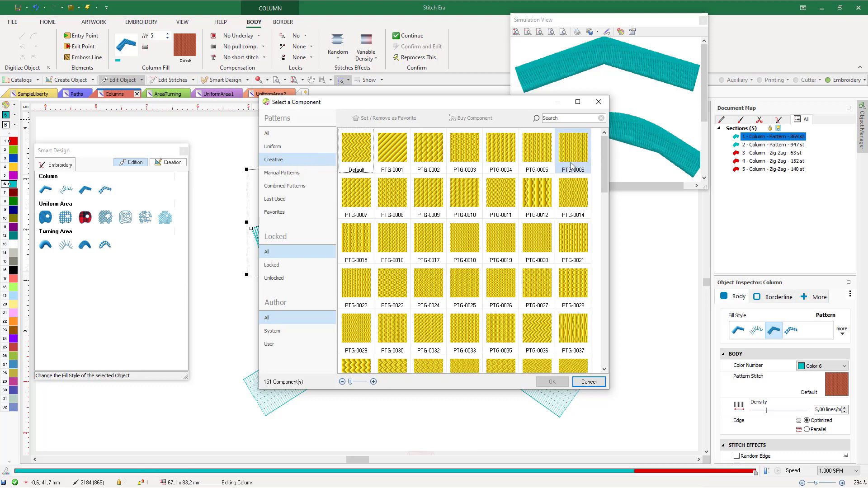
mouse_move(601, 164)
left_mouse_down()
mouse_move(610, 226)
mouse_move(602, 148)
left_mouse_up()
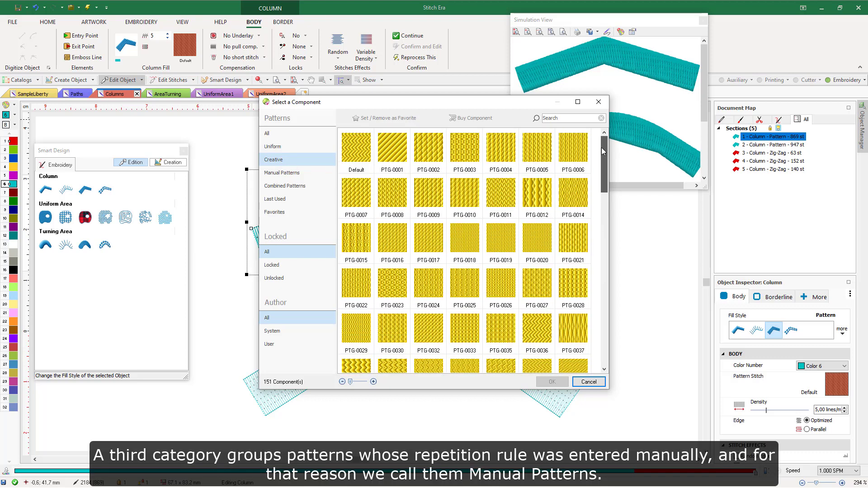
left_click(293, 173)
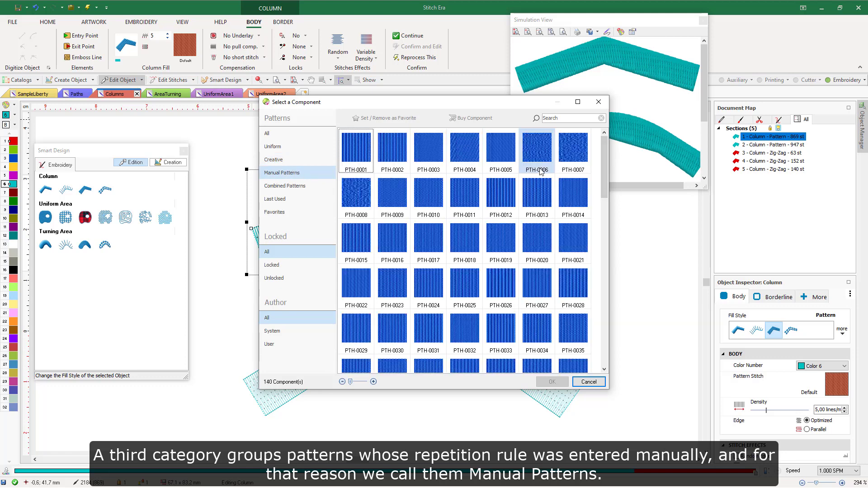
left_click_drag(606, 161, 606, 142)
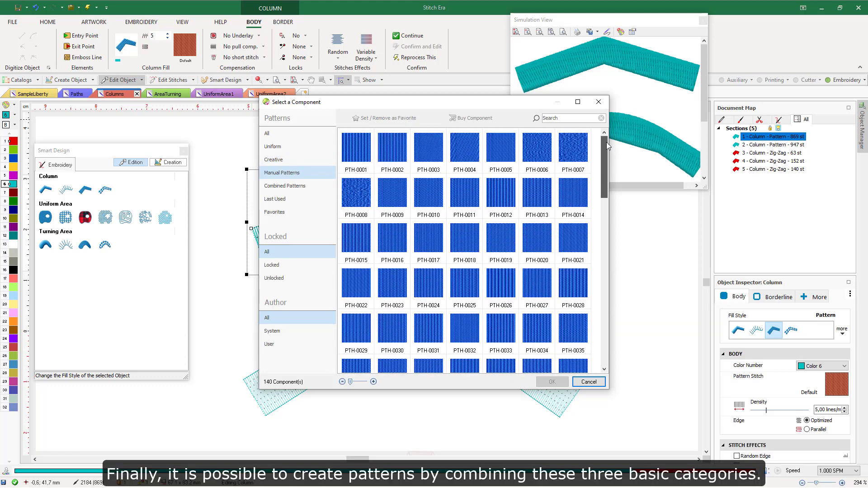
left_click(296, 189)
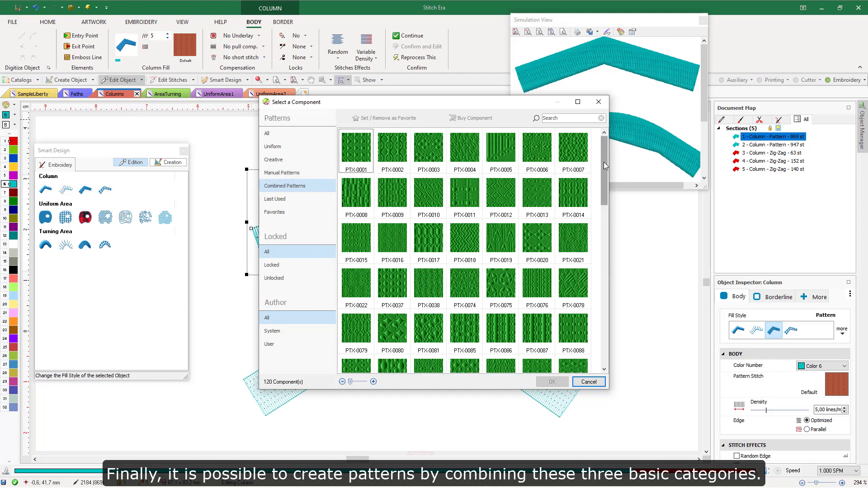
left_click_drag(603, 162, 593, 130)
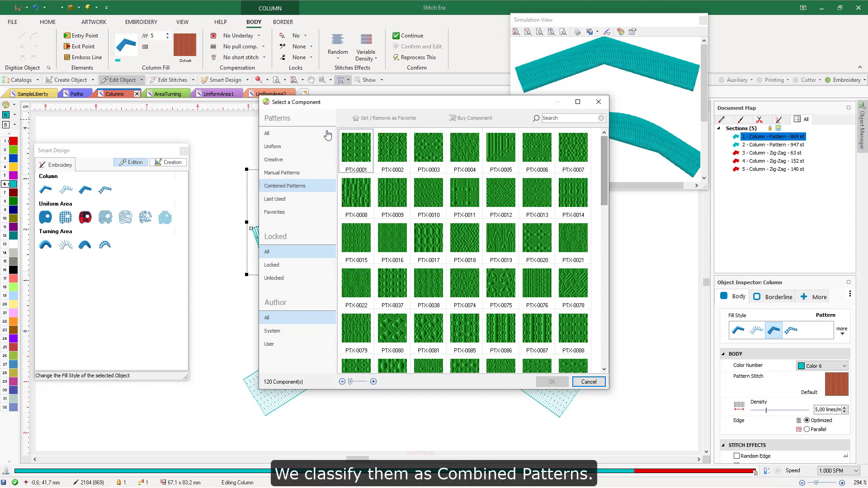
Step: Apply the Creative pattern PTG-0001 to the upper angled column
left_click(278, 147)
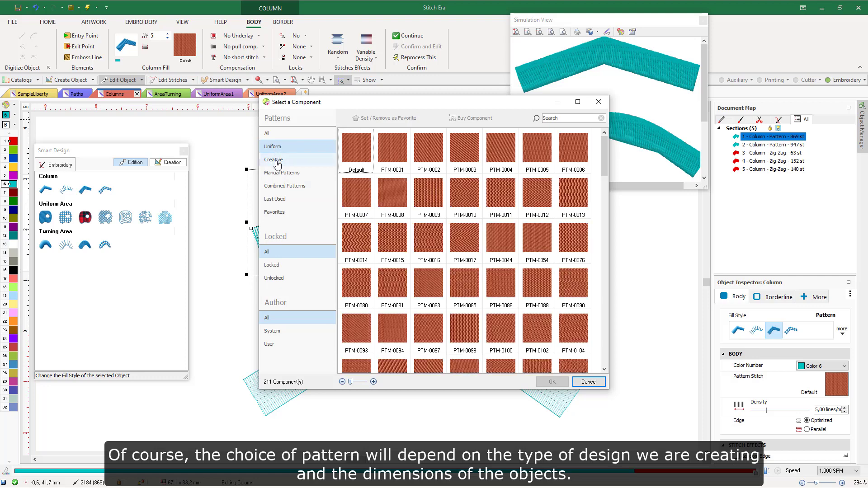
left_click(277, 161)
left_click(392, 143)
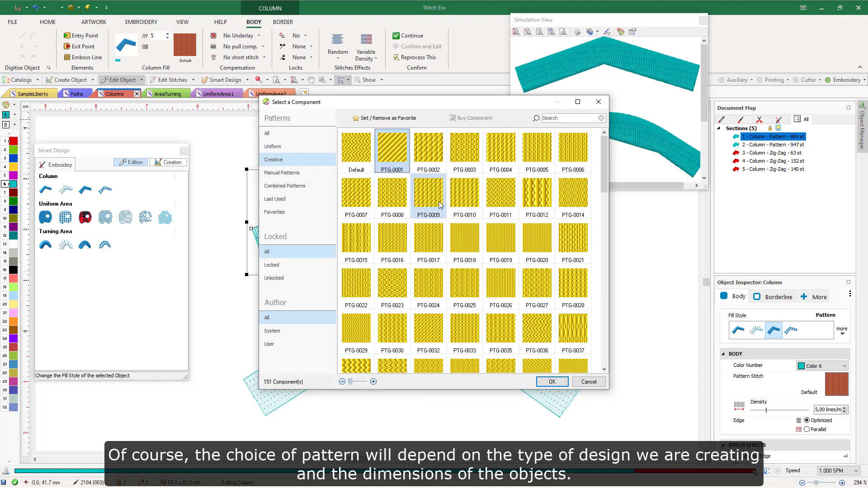
left_click(553, 381)
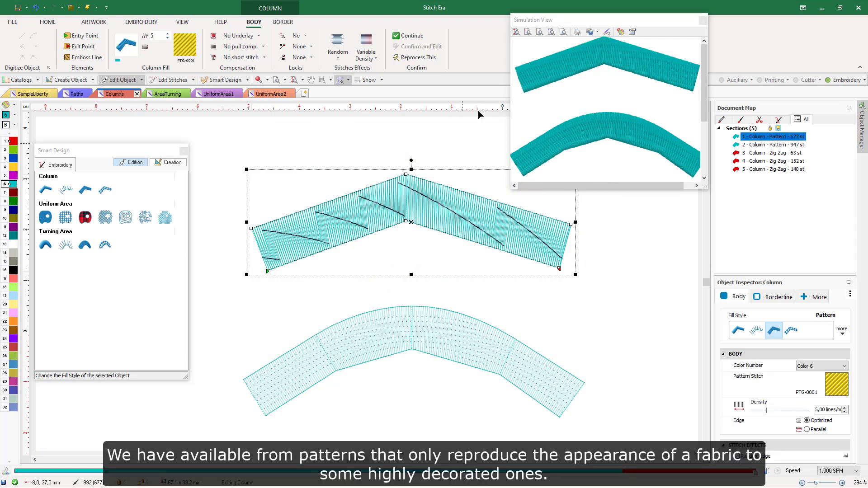
Step: Apply the Combined pattern PTX-0080 to the curved column
left_click(395, 325)
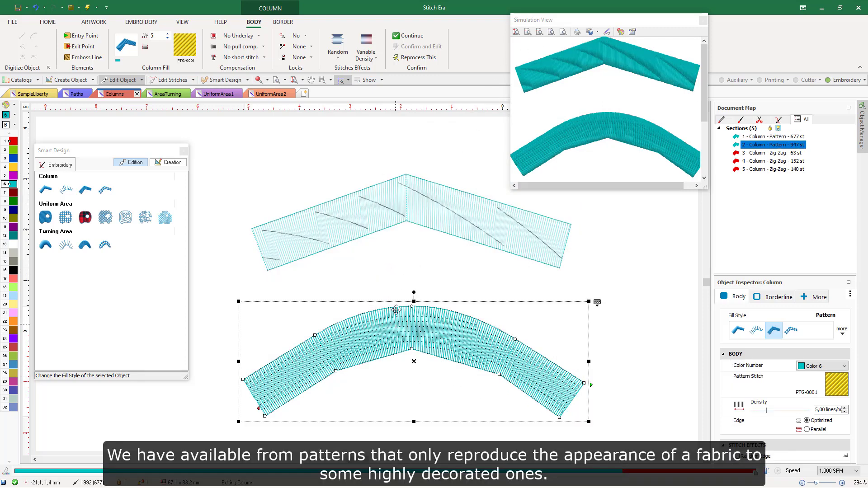
left_click(185, 47)
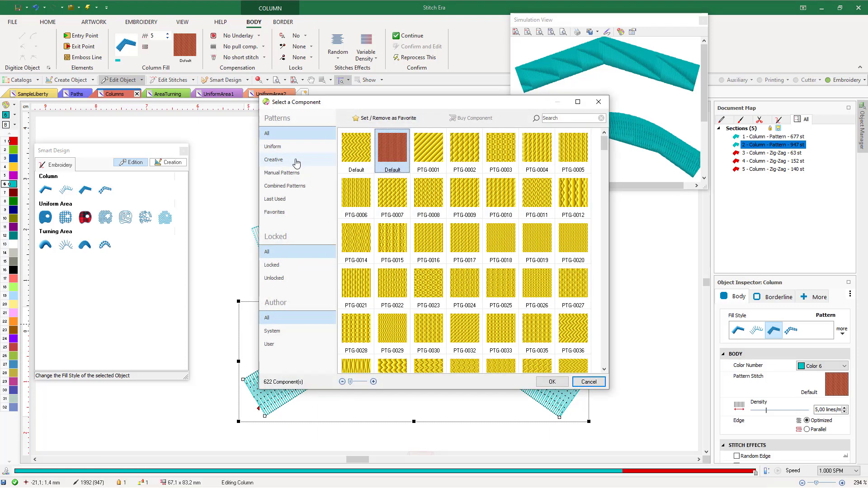
left_click(286, 186)
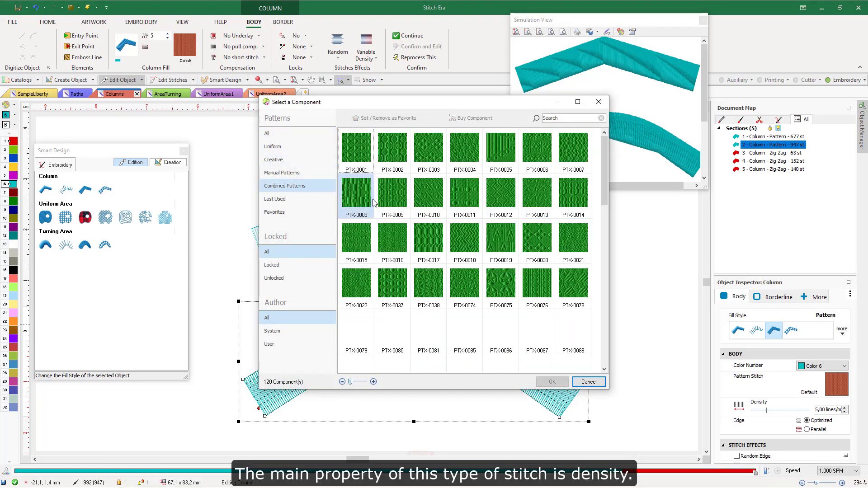
left_click(398, 330)
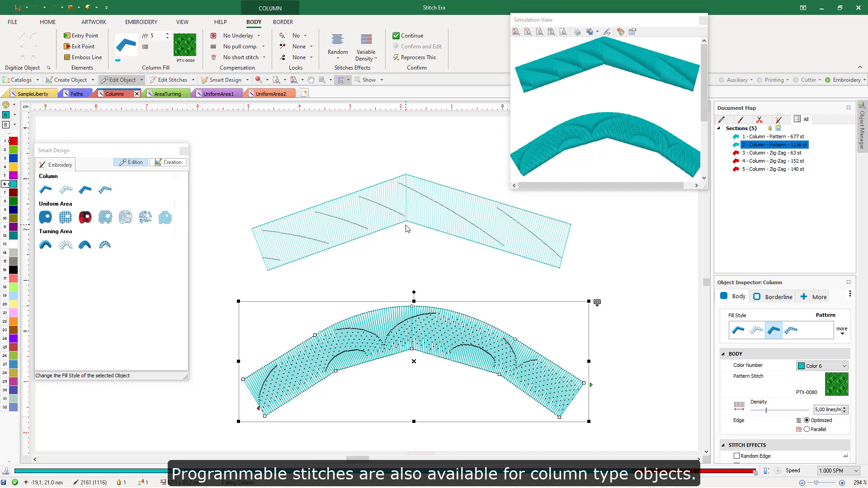
Step: Change the fill style of the curved column and the upper angled column to Programmable Stitch
left_click(105, 189)
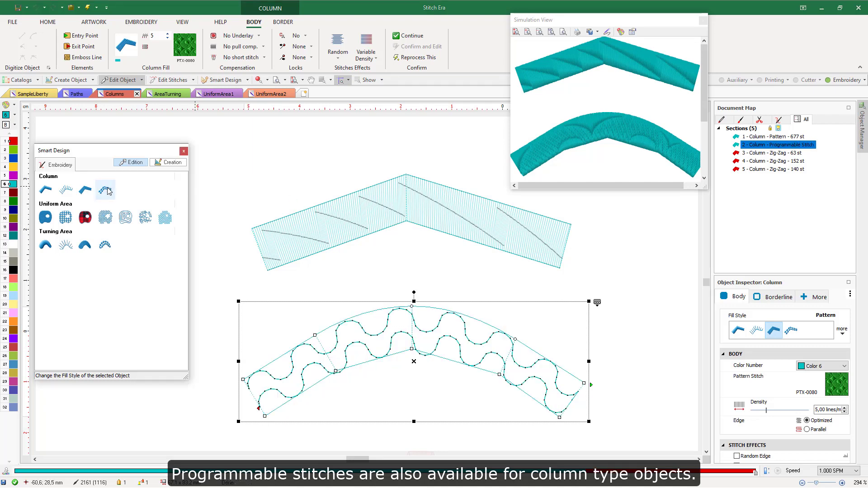
left_click(380, 213)
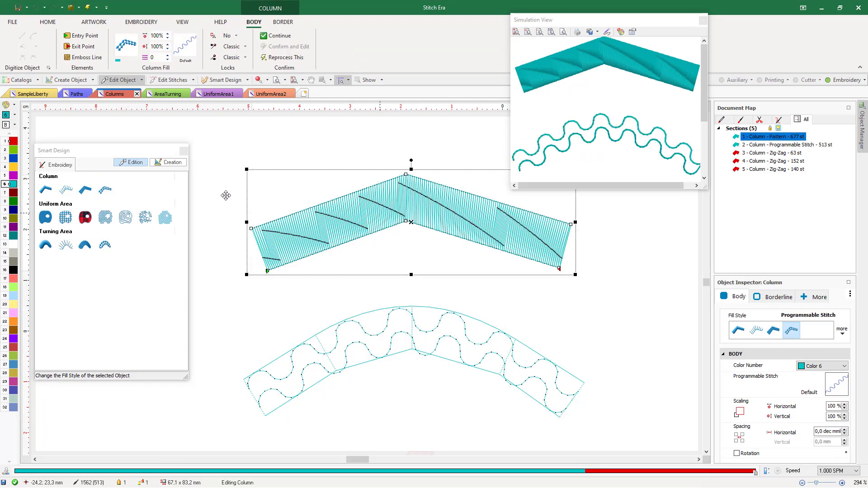
left_click(105, 189)
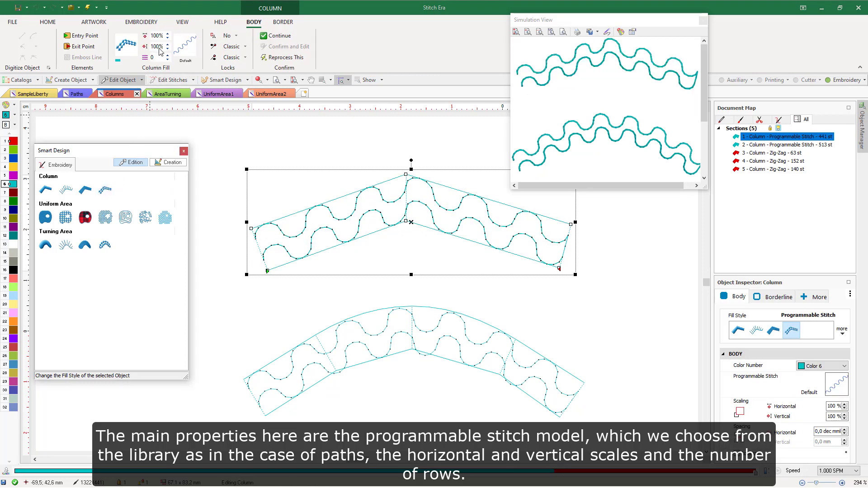
Step: Choose the favorite programmable stitch PS2-0002 for the upper angled column
left_click(185, 45)
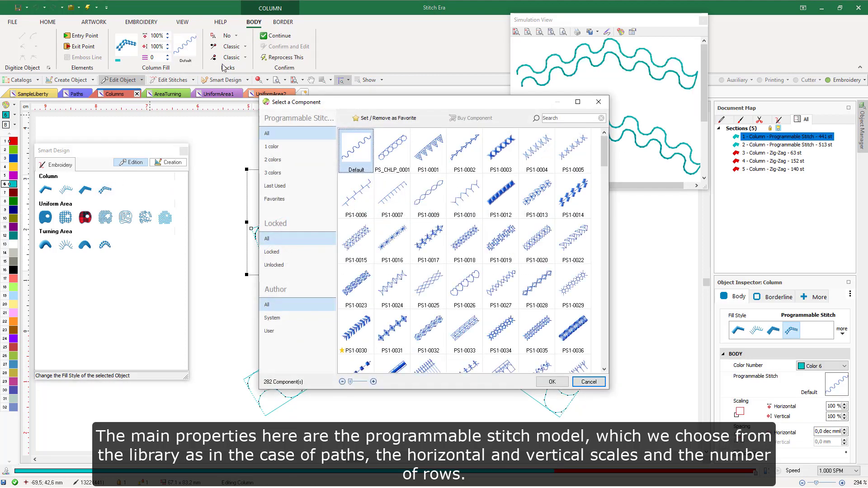
left_click(277, 199)
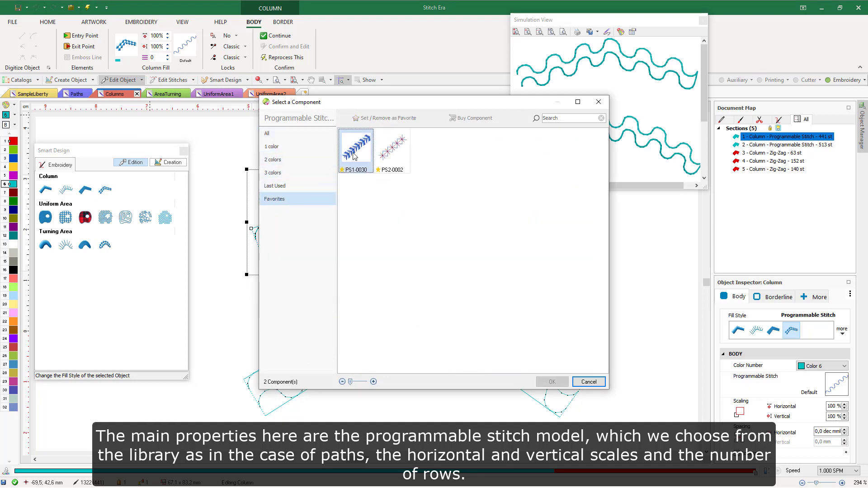
left_click(395, 147)
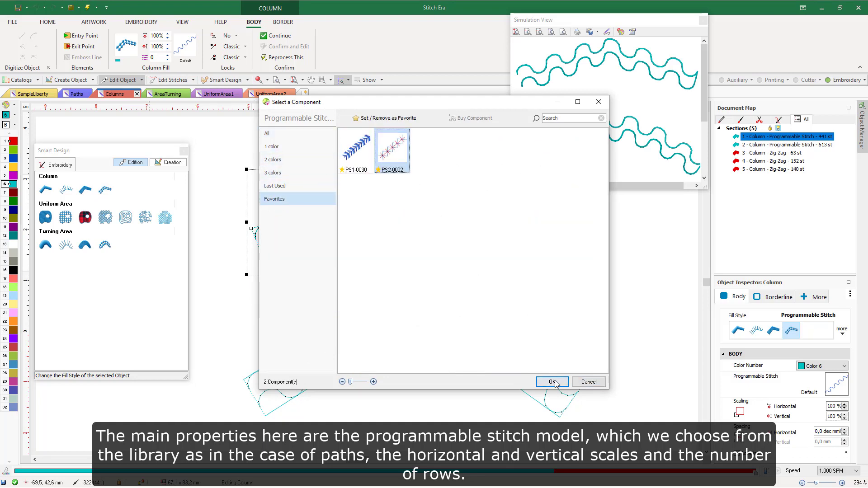
left_click(552, 382)
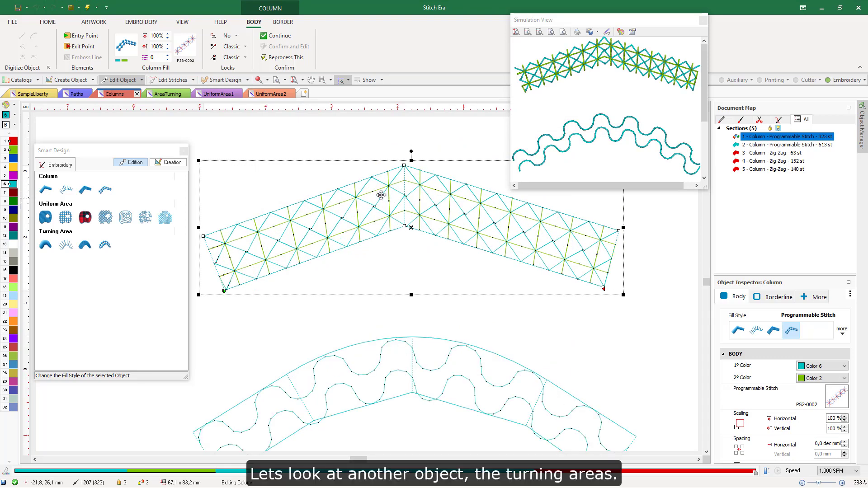
Step: Switch to the AreaTurning design, select its zig-zag crescent area and turn on the display of stitches
left_click(166, 94)
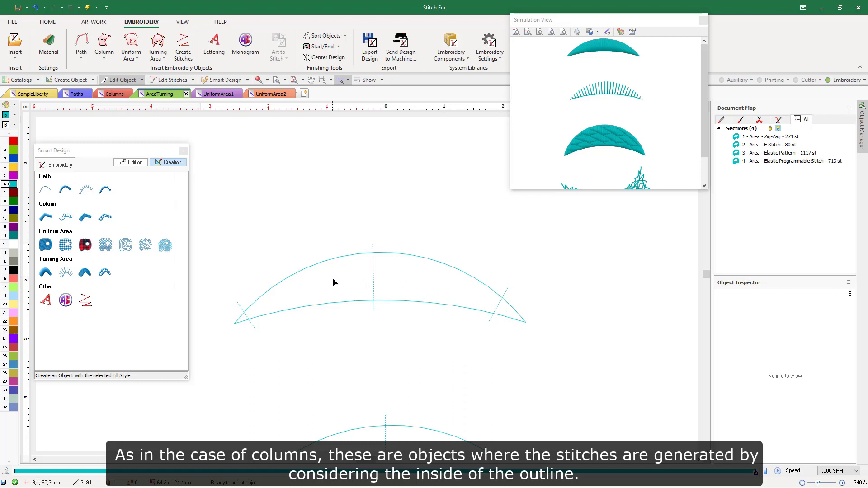
left_click(331, 260)
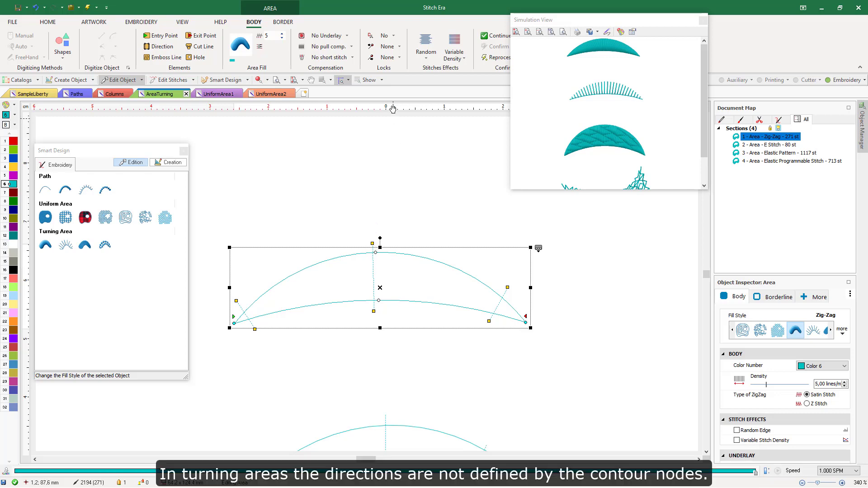
left_click(382, 81)
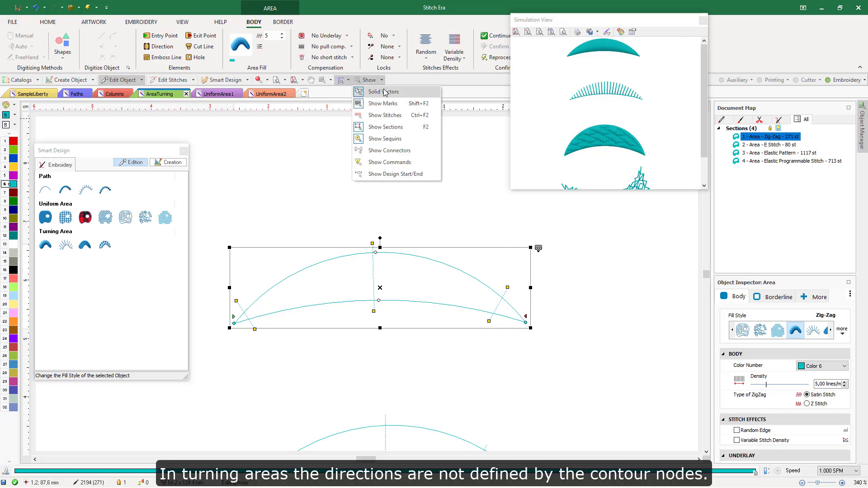
left_click(388, 116)
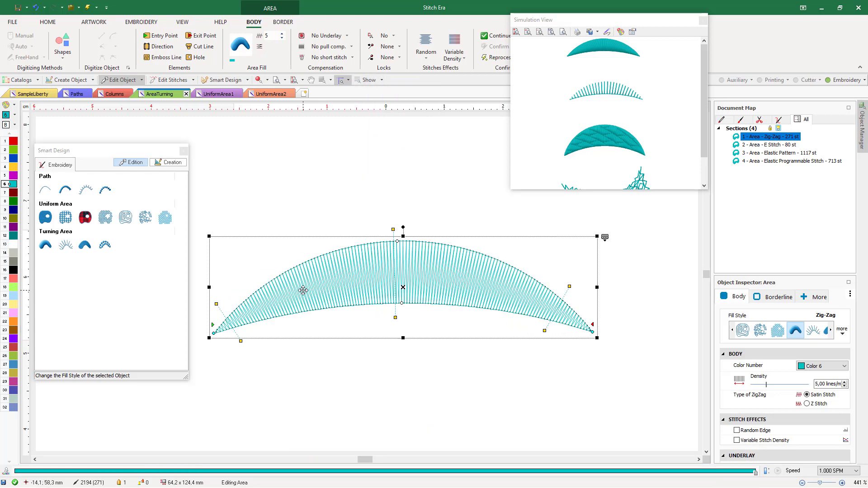
Step: Slightly shift nodes of the three stitch direction lines on the zig-zag crescent area
scroll(300, 291, "up", 1)
left_click(218, 303)
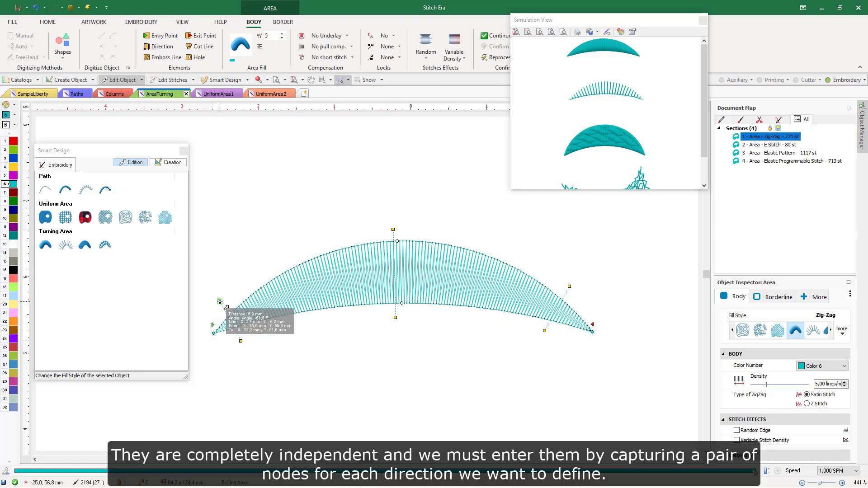
left_click(395, 228)
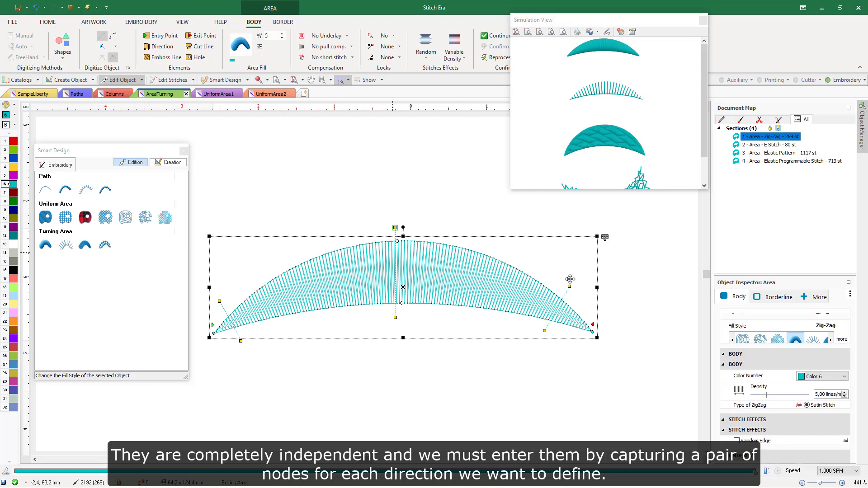
left_click(546, 331)
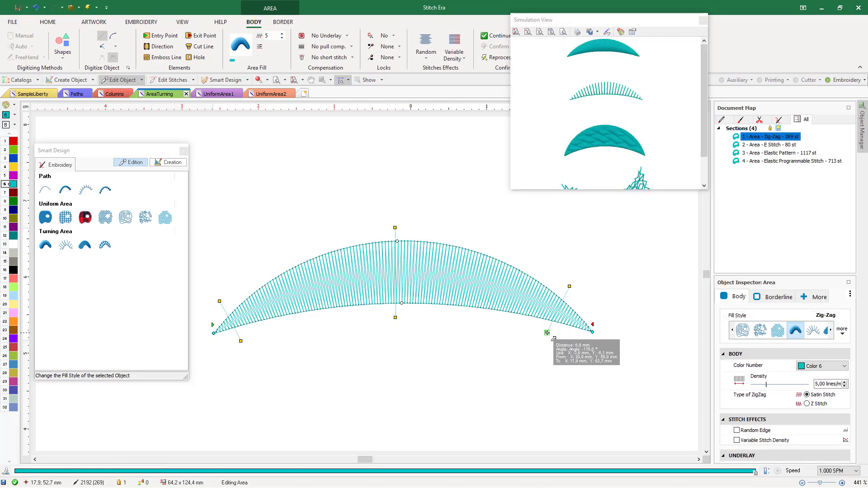
Step: Select the E stitch crescent and try the opposite-side E and Double E types, ending with type SW
scroll(397, 244, "down", 4)
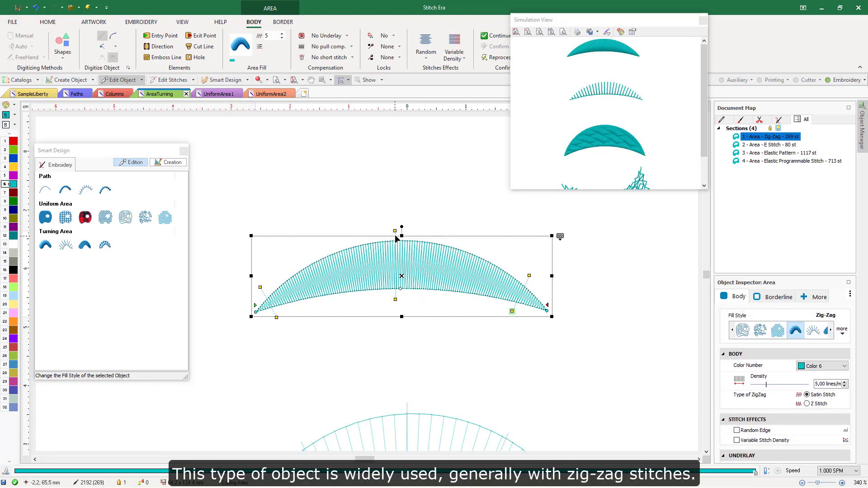
scroll(410, 360, "up", 3)
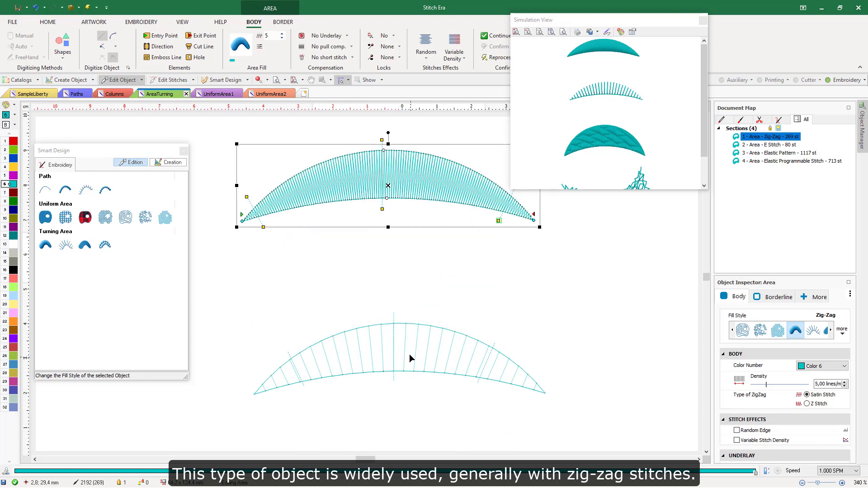
left_click(412, 351)
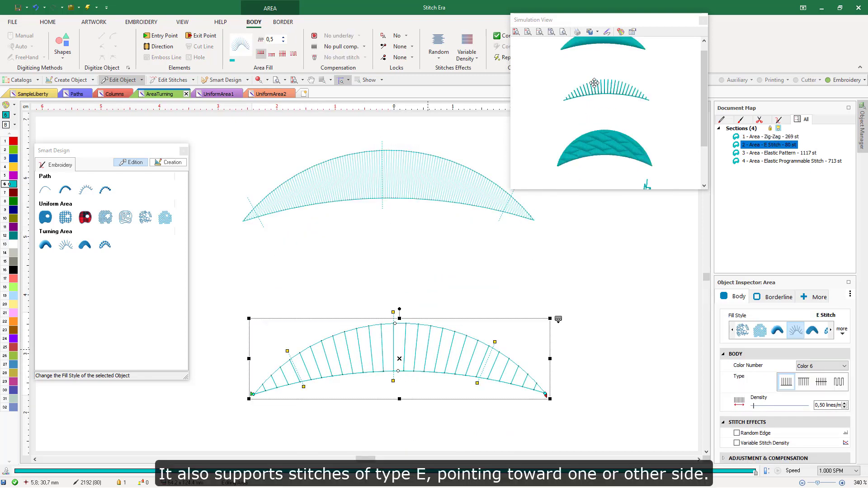
left_click(273, 55)
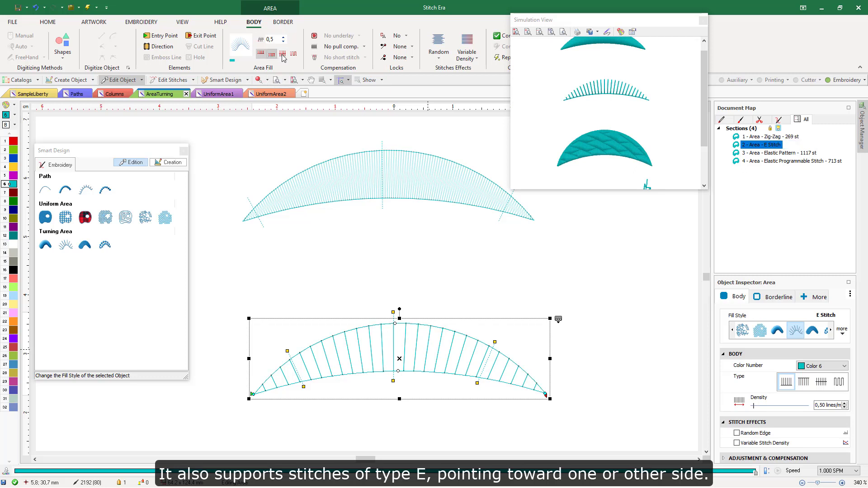
left_click(282, 54)
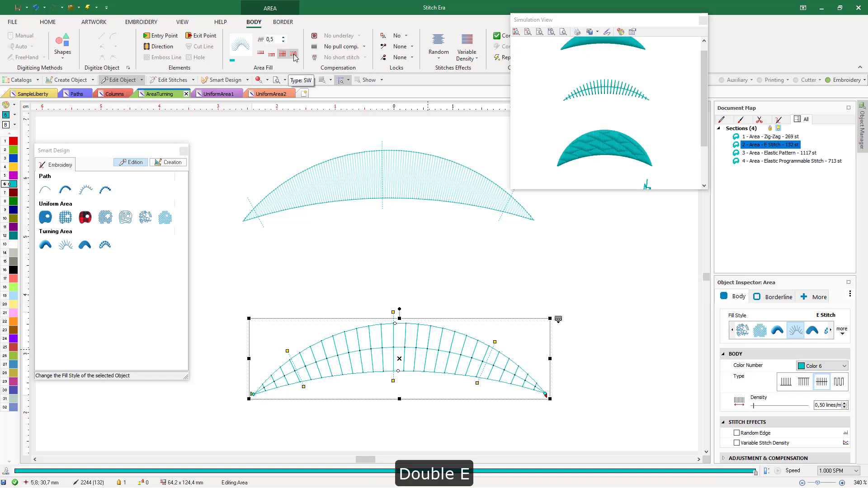
left_click(294, 54)
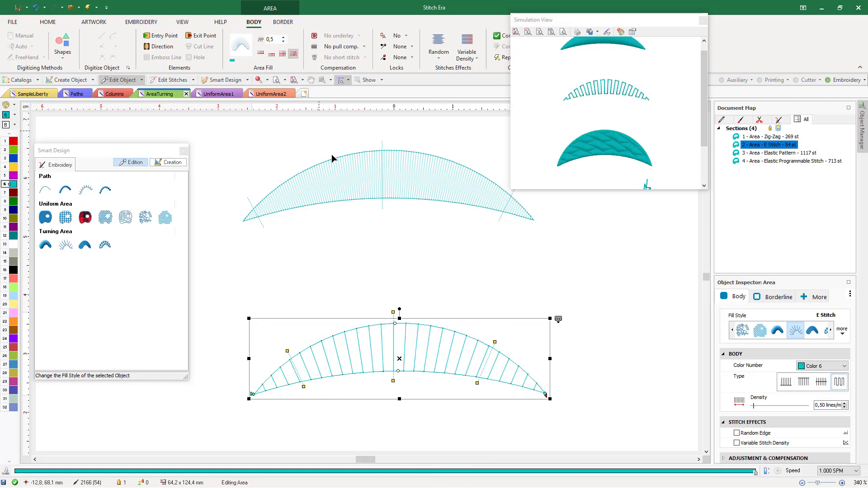
Step: Examine the Elastic Pattern crescent and the programmable stitch area below it, and fit the whole design in the simulation view
scroll(338, 155, "down", 3)
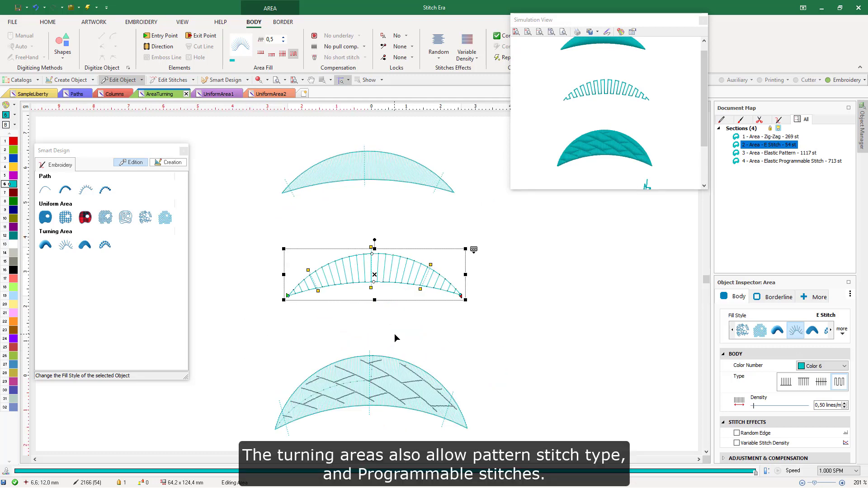
left_click(385, 372)
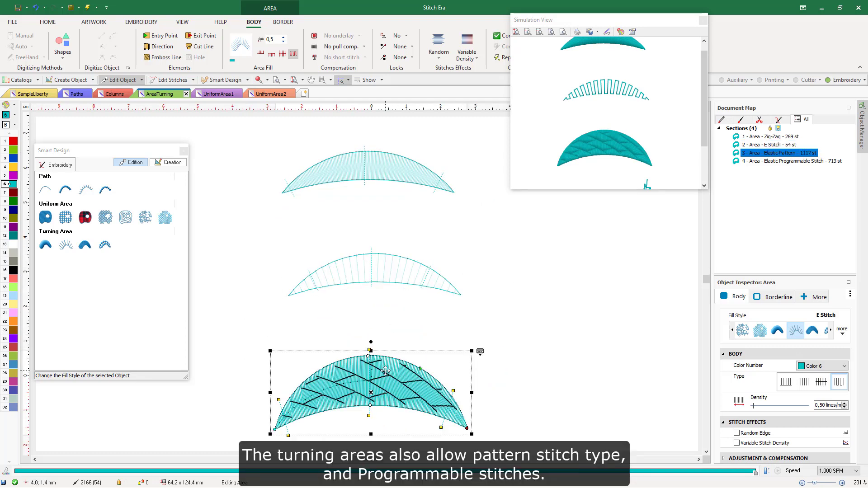
scroll(619, 169, "up", 2)
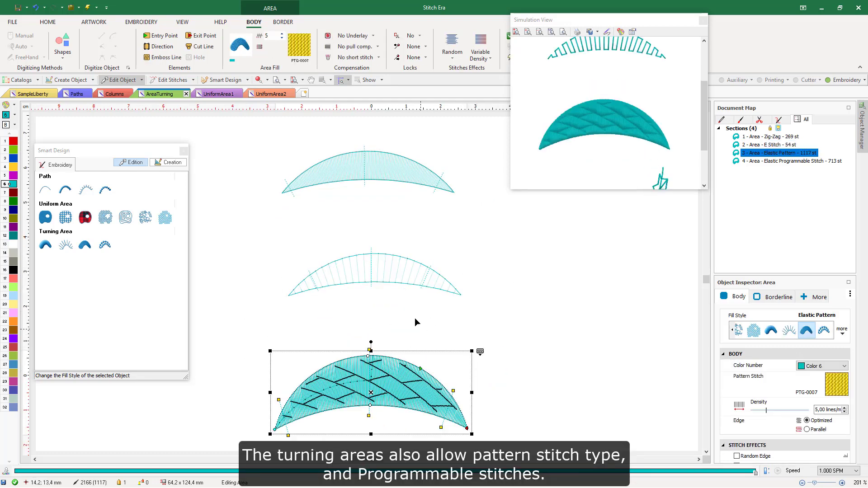
scroll(398, 254, "down", 2)
scroll(386, 403, "up", 2)
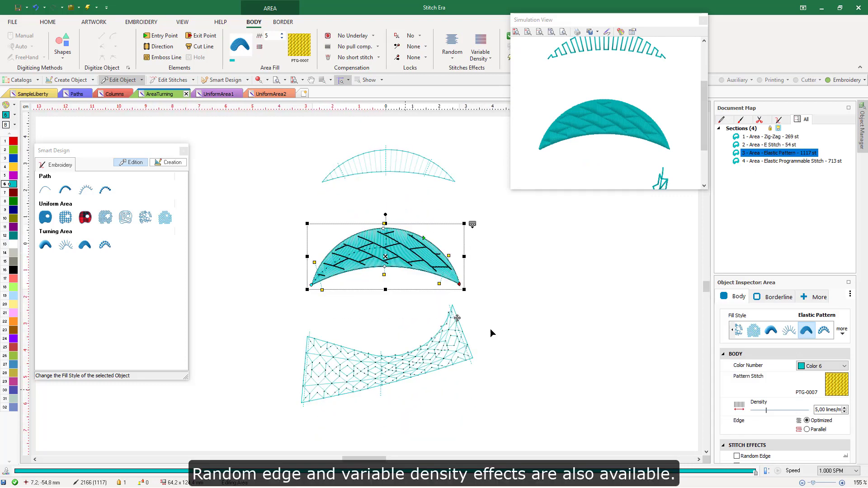
scroll(602, 156, "down", 3)
scroll(608, 180, "up", 3)
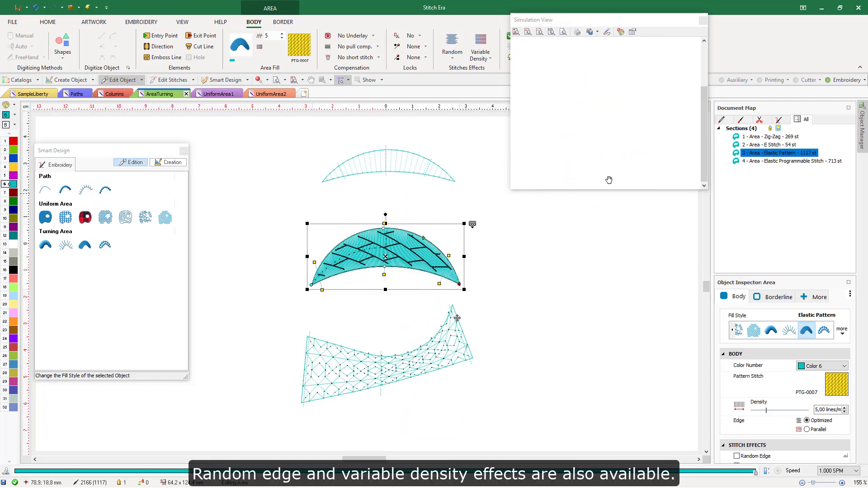
left_click(383, 319)
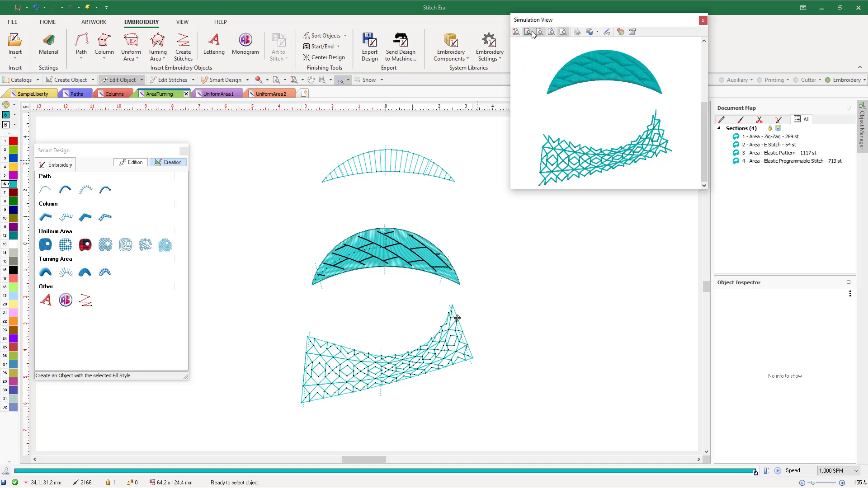
left_click(517, 32)
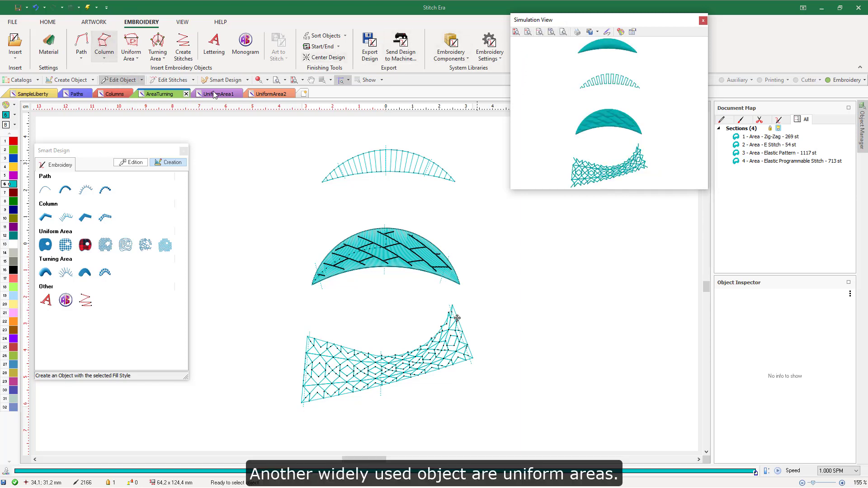
Step: Switch to the UniformArea1 design, select its cross-shaped pattern area and close the Smart Design window
left_click(220, 94)
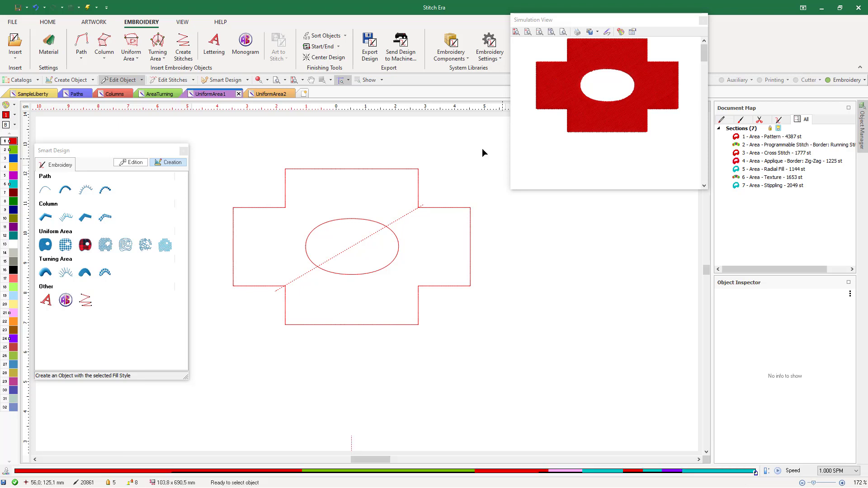
left_click(343, 229)
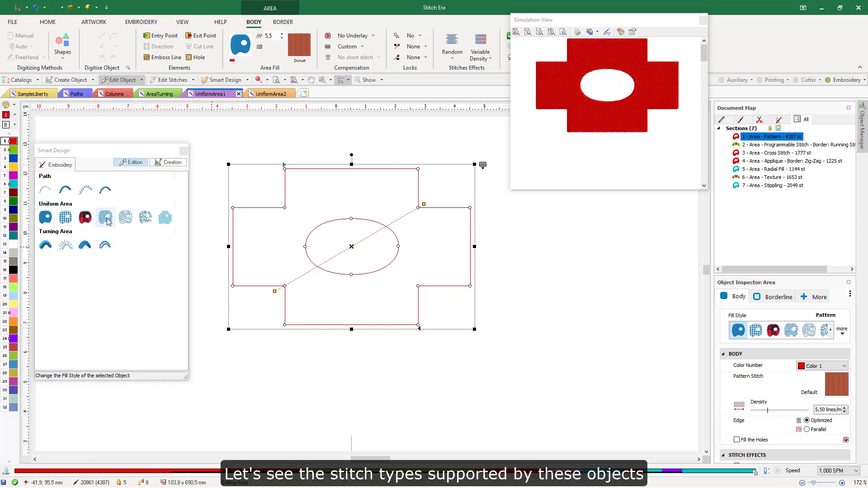
left_click(184, 150)
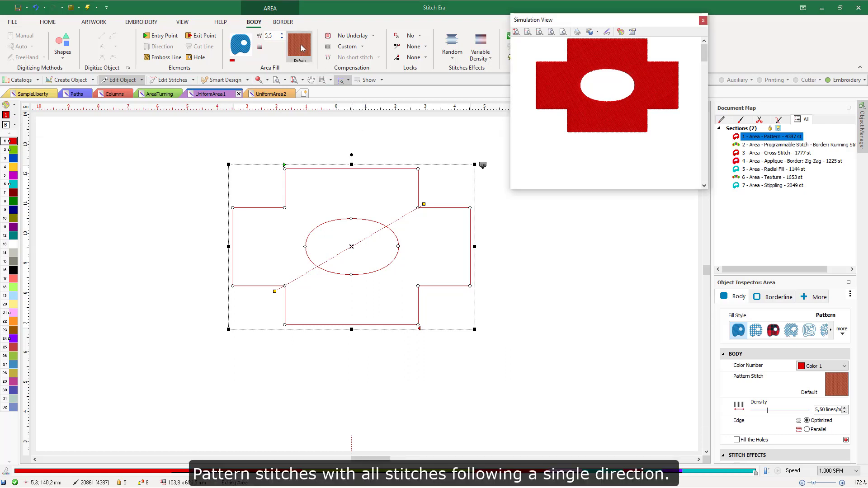
Step: Turn on the display of stitches and rotate the cross-shaped area's direction line to horizontal
left_click(368, 81)
left_click(381, 80)
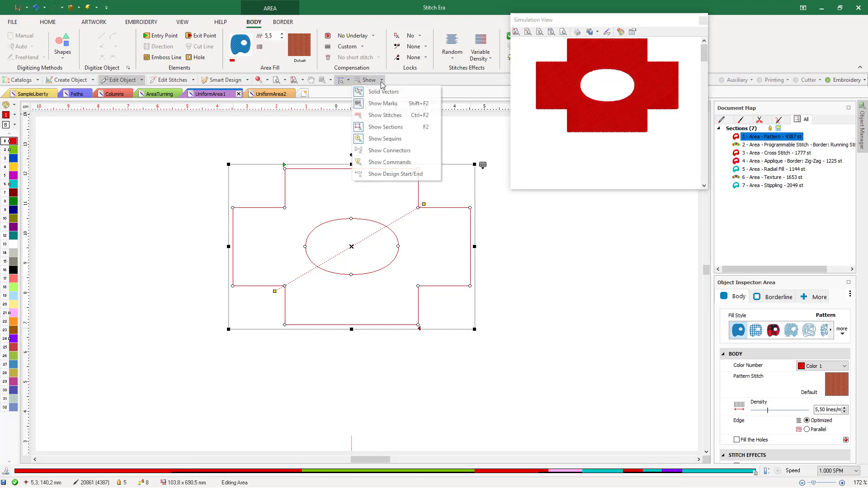
left_click(381, 115)
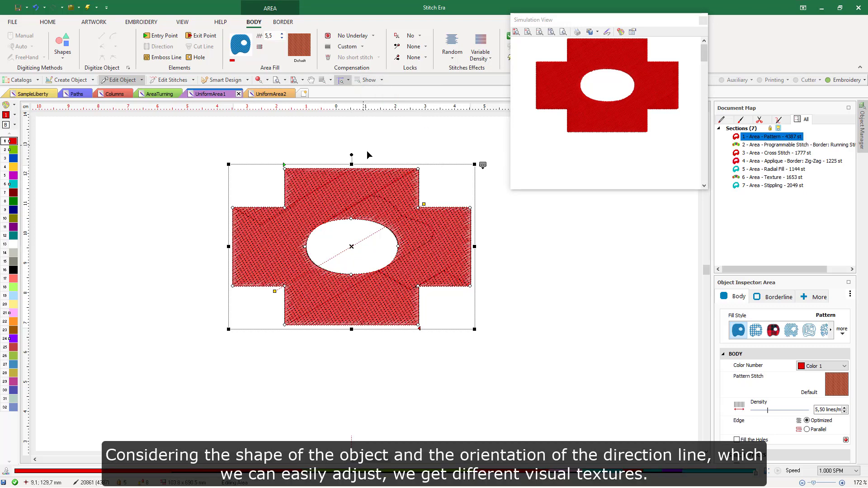
left_click_drag(425, 205, 480, 246)
left_click_drag(273, 293, 218, 244)
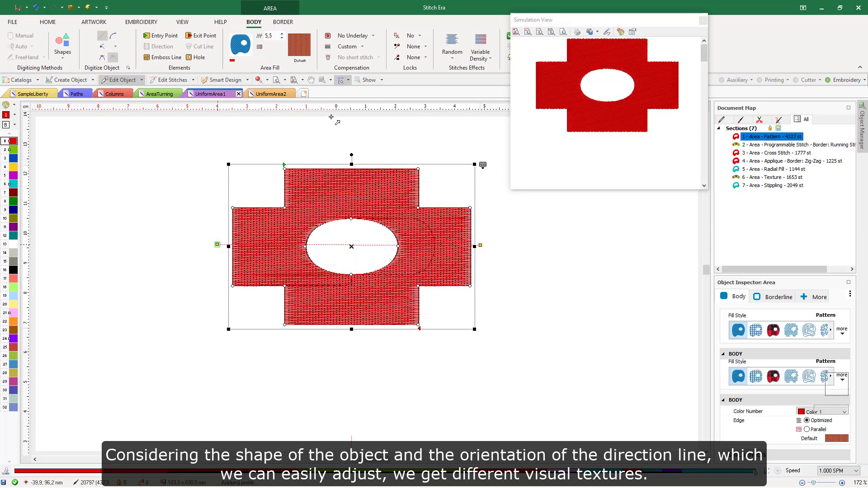
Step: Apply the favorite pattern PTX-0080 to the cross-shaped area and deselect it
left_click(300, 45)
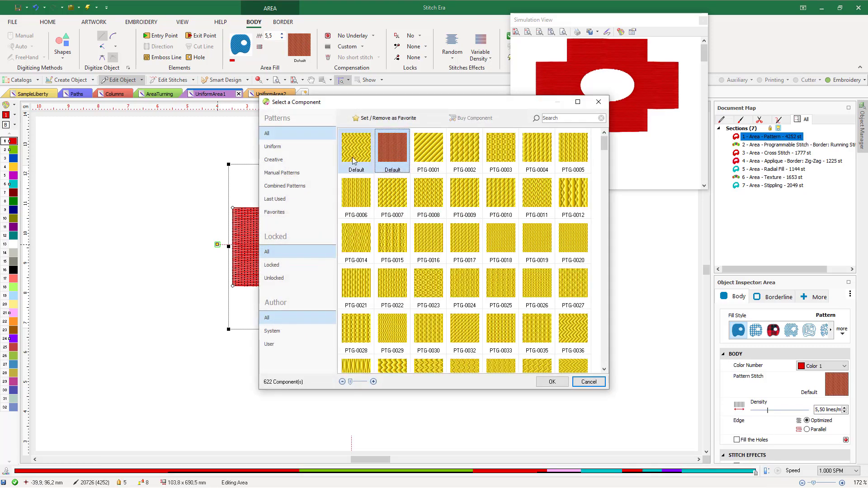
left_click(275, 212)
double_click(352, 158)
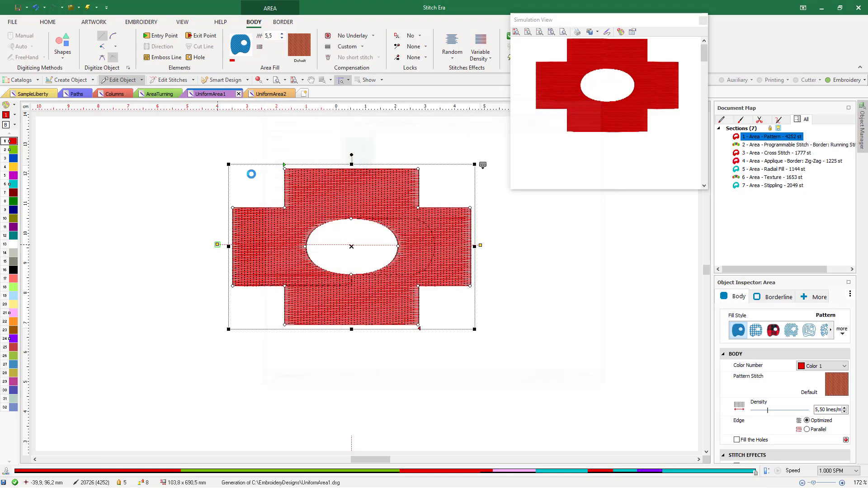
left_click(186, 189)
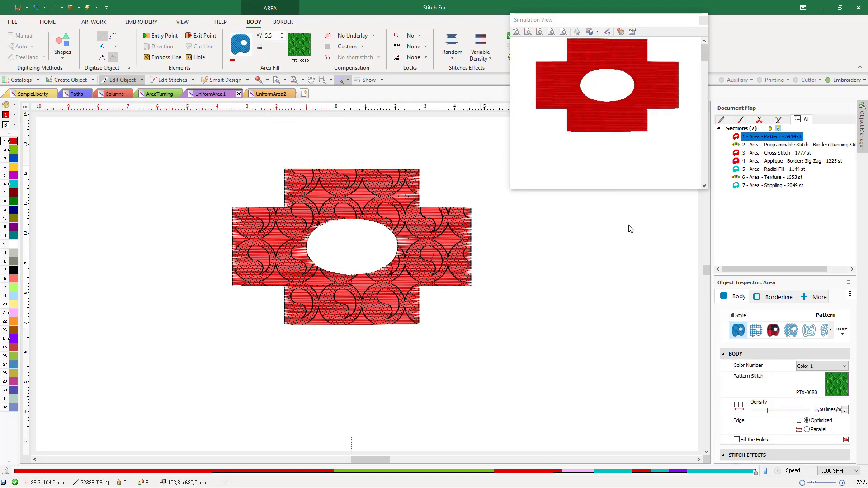
Step: Select the shield-shaped programmable stitch area and look through the programmable stitch library, keeping the current stitch
left_click_drag(706, 270, 708, 288)
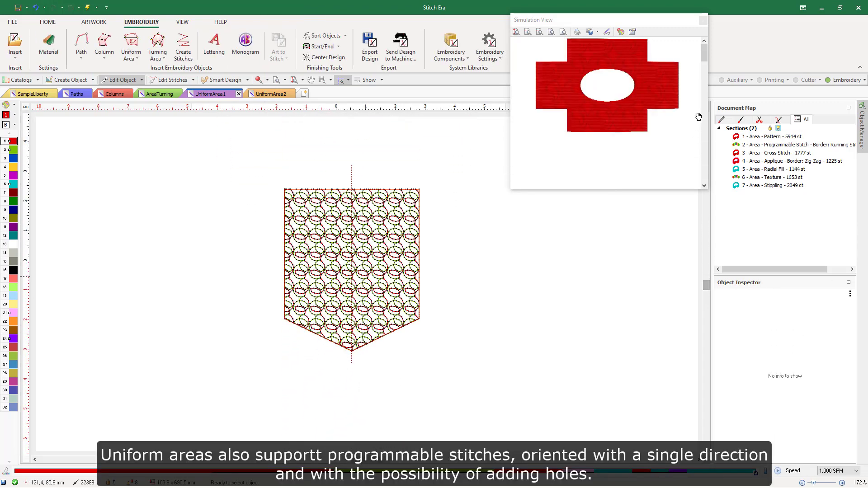
left_click_drag(704, 56, 704, 73)
left_click(372, 258)
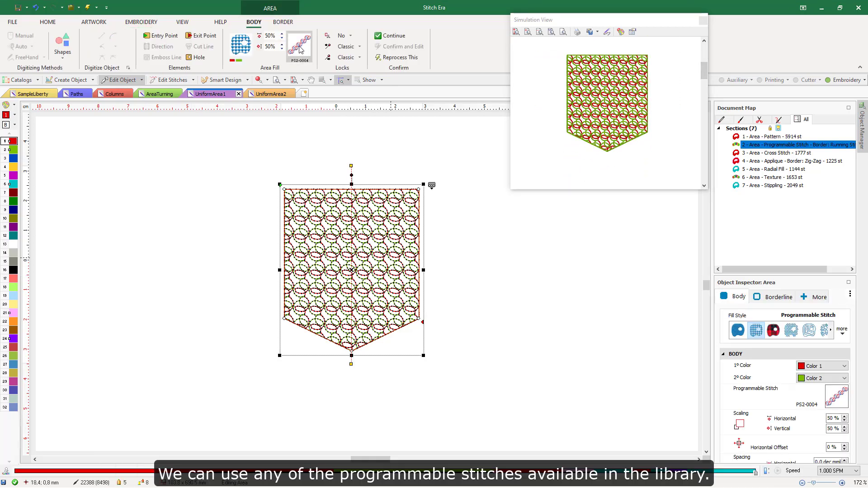
left_click(299, 49)
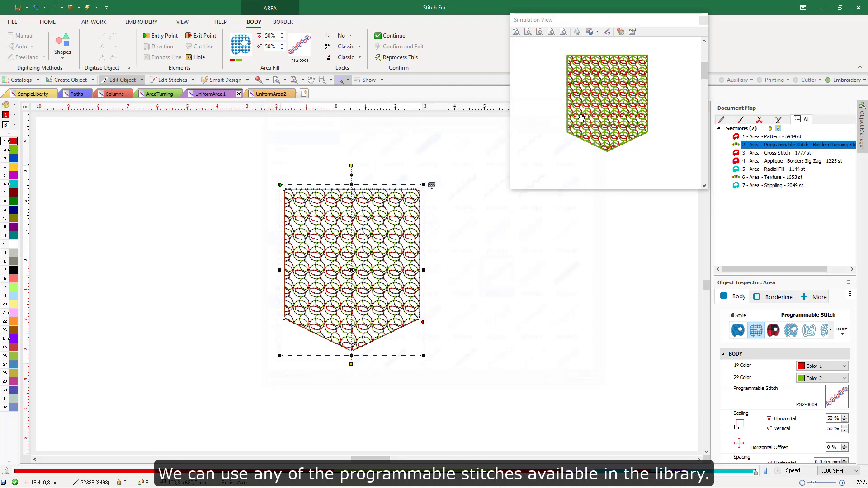
left_click(598, 101)
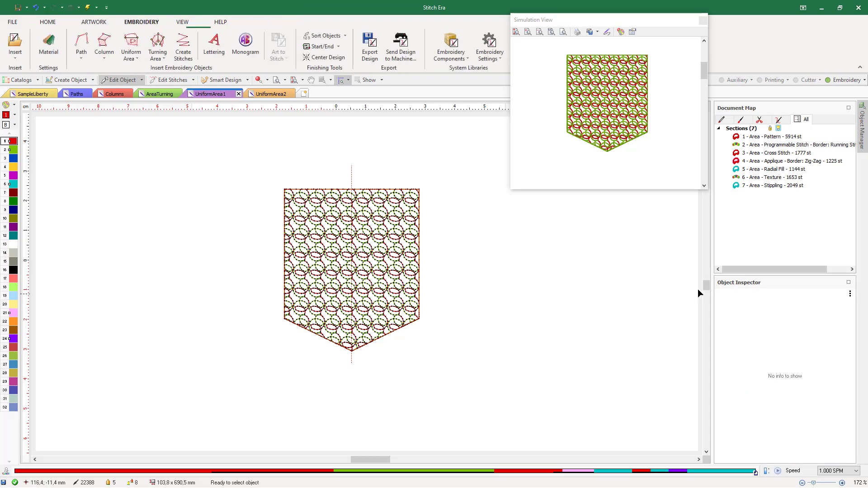
Step: Set the cross width of the Cross Stitch area with the oval hole to 4 mm
left_click_drag(708, 285, 710, 305)
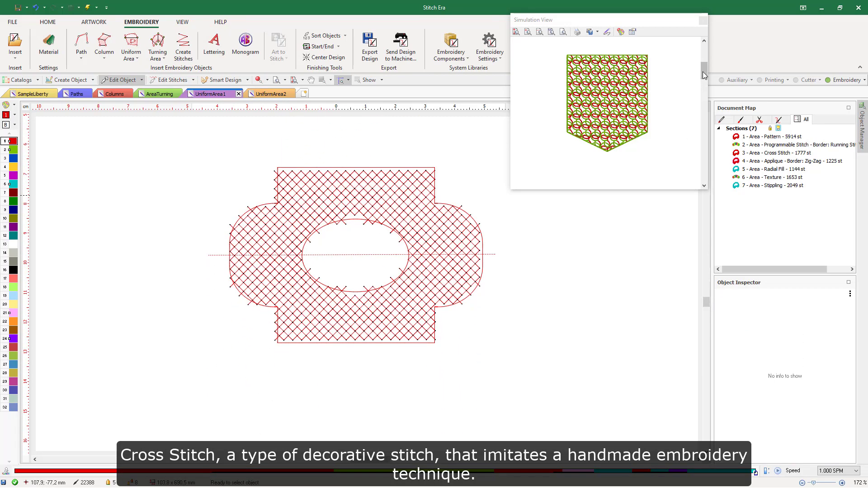
left_click_drag(702, 71, 705, 90)
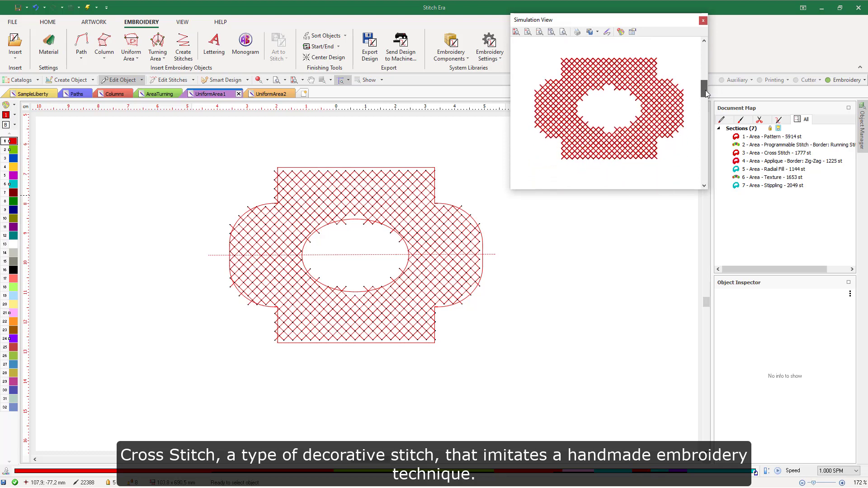
left_click(452, 256)
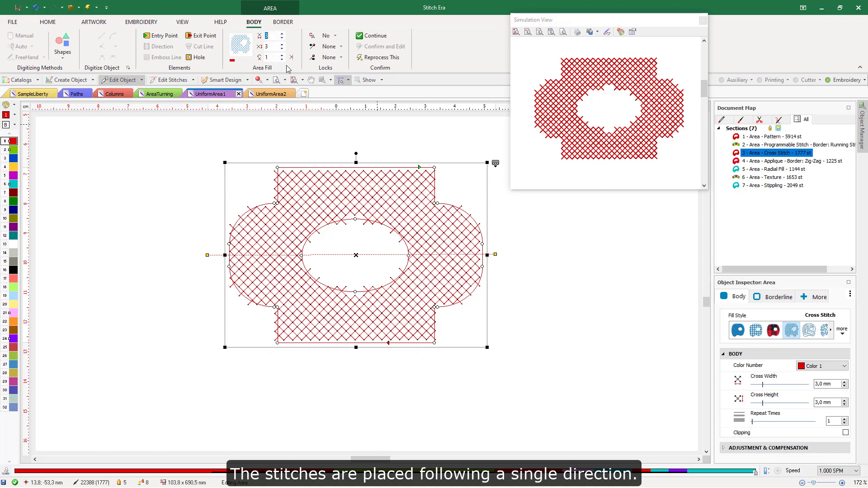
type("4")
key("Return")
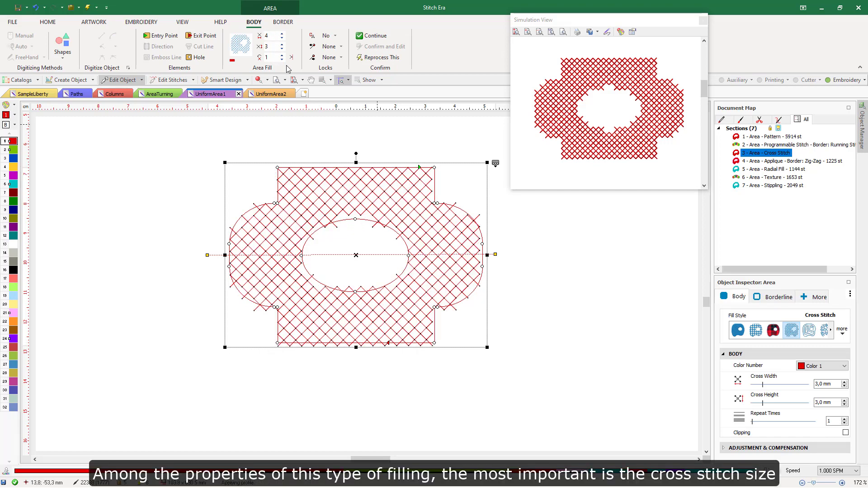
left_click(516, 228)
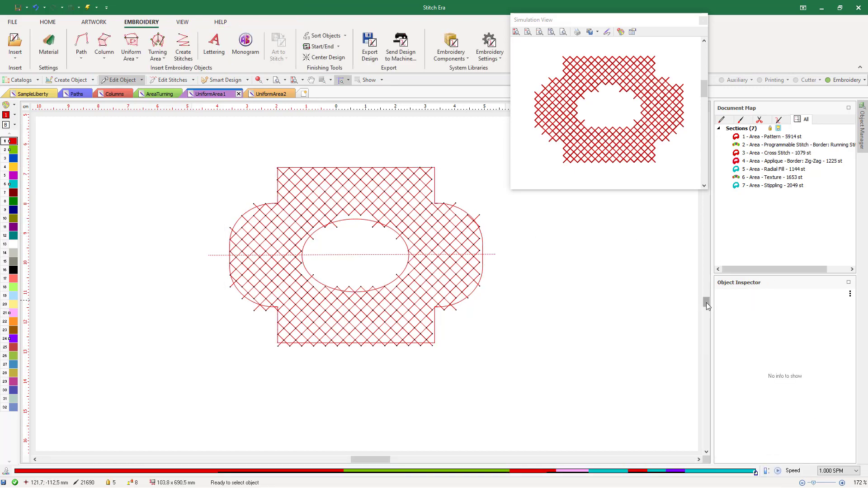
Step: Show the heart-shaped applique in a realistic stitch view and select it to display its properties
left_click_drag(706, 303, 707, 321)
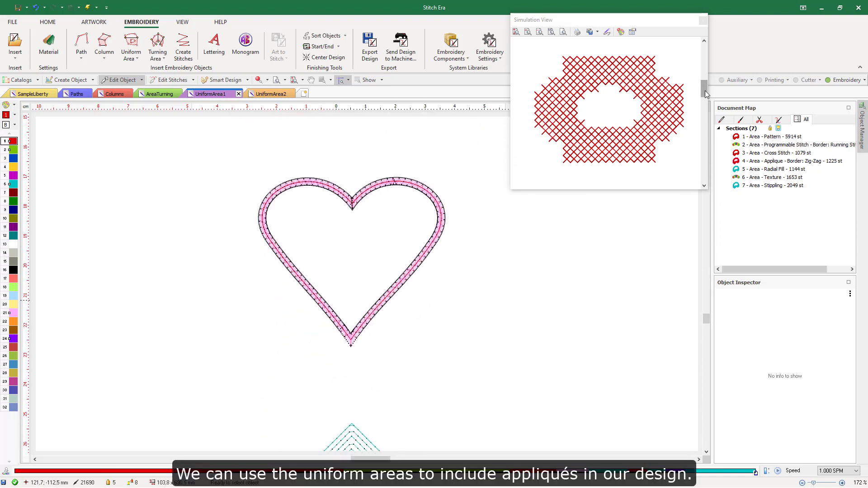
left_click_drag(707, 94, 707, 115)
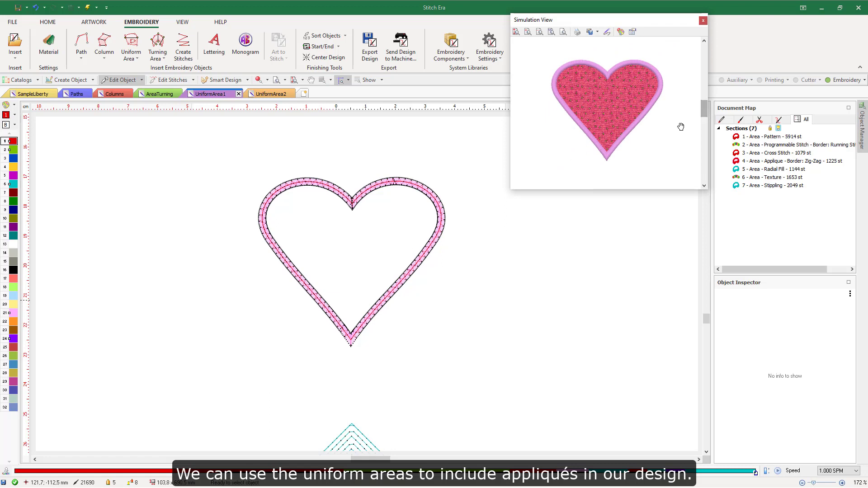
left_click(259, 80)
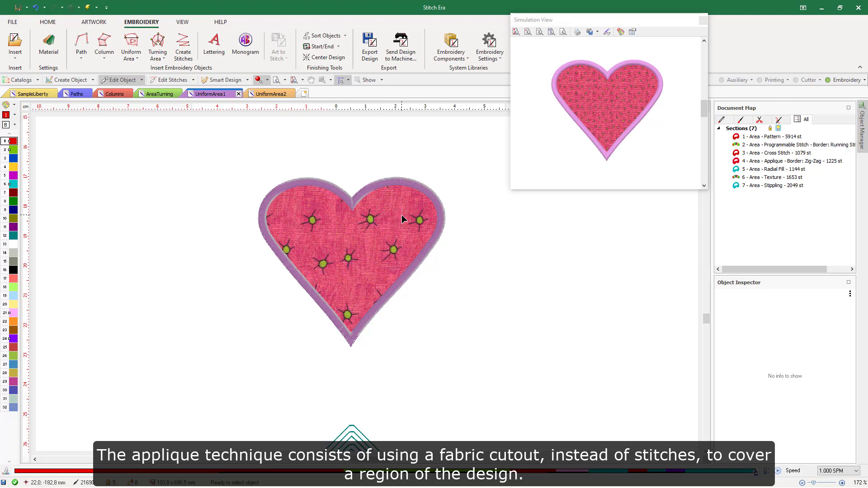
left_click(402, 215)
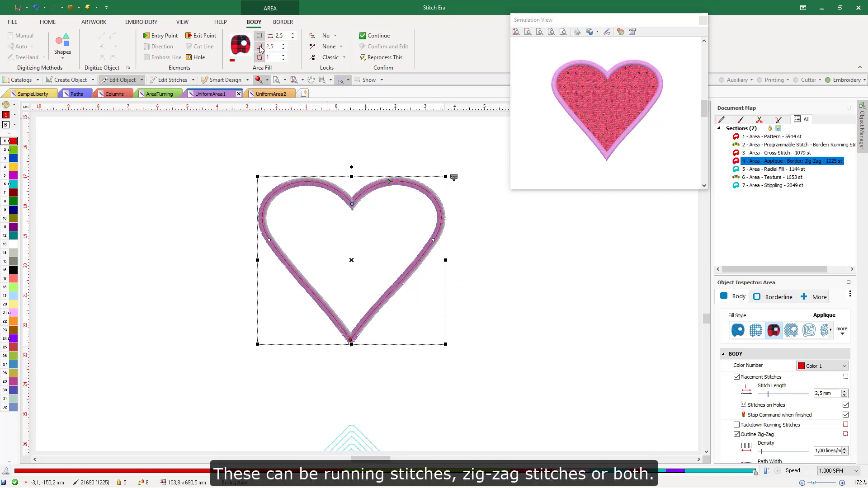
Step: Turn on tackdown running stitches for the heart applique and look through the fabric palette, keeping fabric 035
left_click(261, 48)
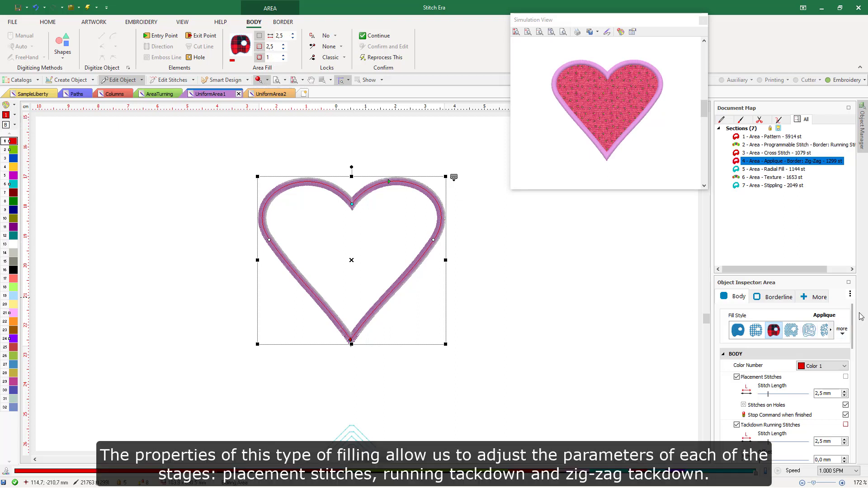
left_click_drag(853, 322, 862, 437)
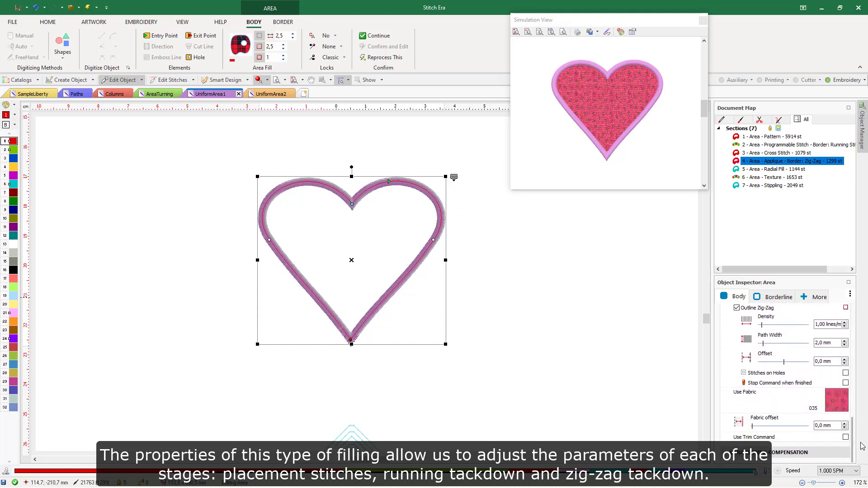
left_click(839, 405)
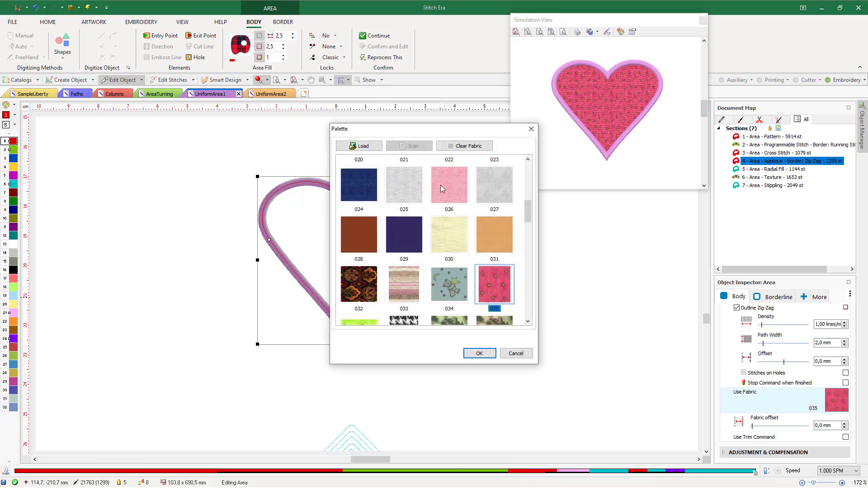
mouse_move(527, 211)
left_mouse_down()
mouse_move(530, 242)
mouse_move(528, 221)
left_mouse_up()
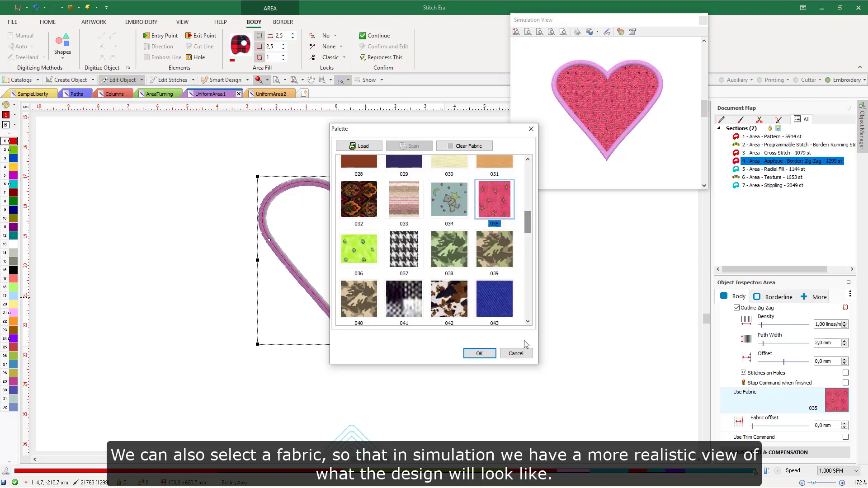
left_click(526, 355)
left_click(508, 290)
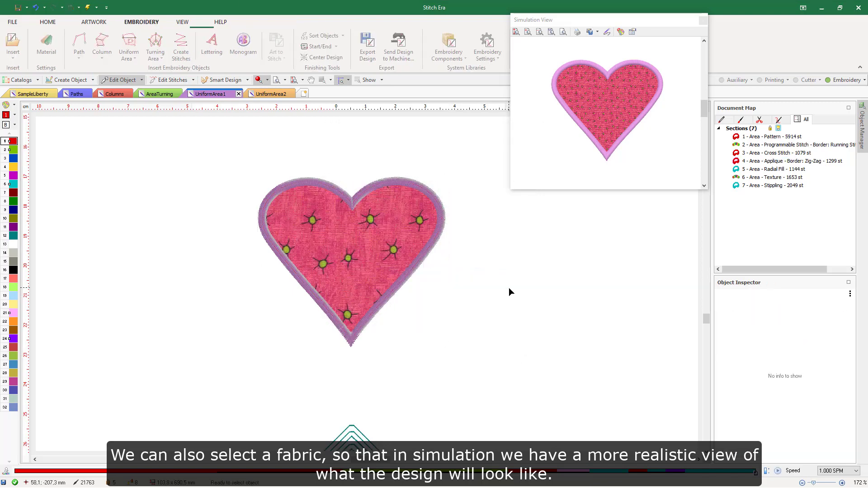
left_click(443, 224)
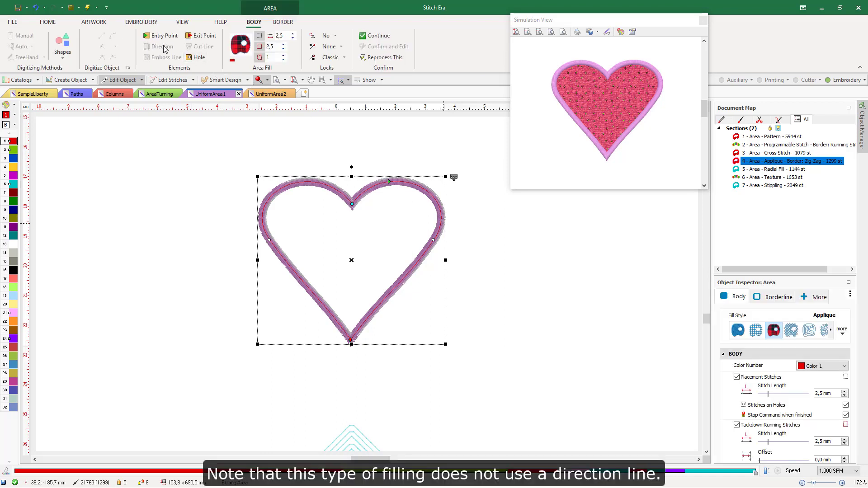
left_click(518, 251)
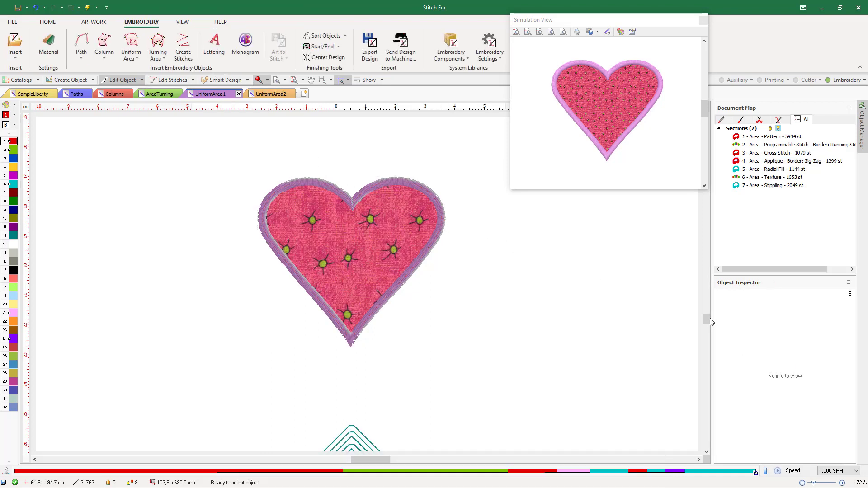
Step: Select the eight-pointed star area and try its Radial Fill type before returning it to Concentric
left_click_drag(706, 318, 706, 335)
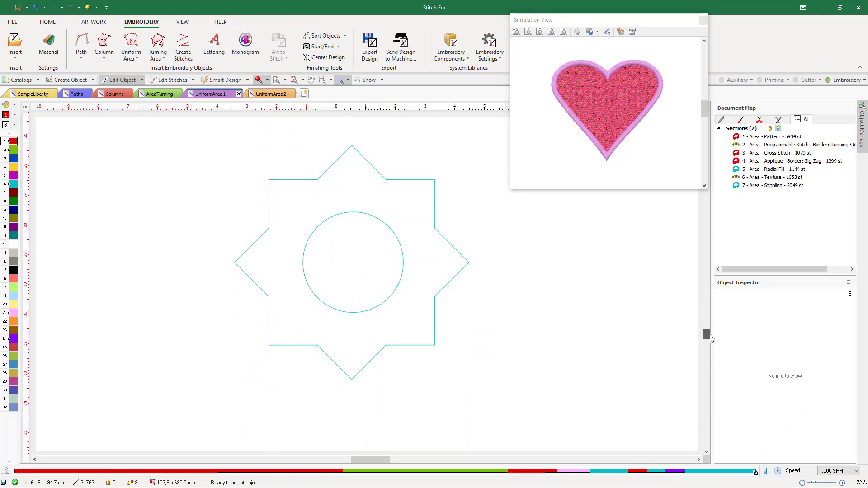
left_click_drag(705, 105, 709, 125)
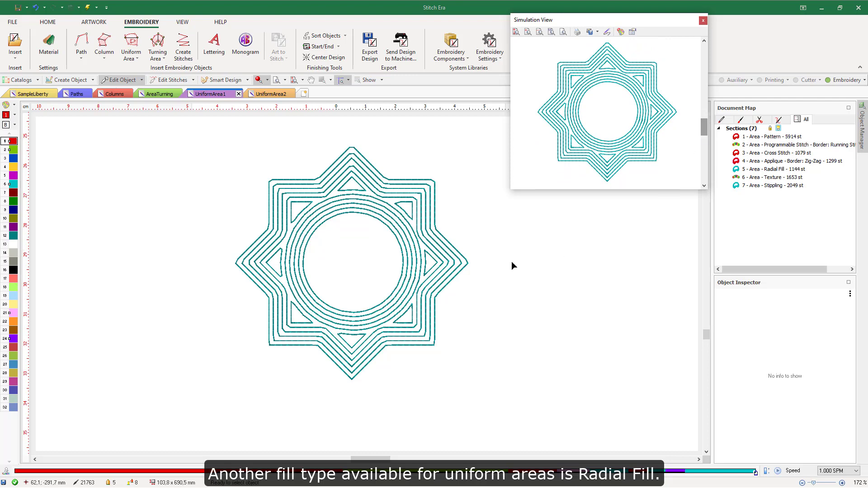
left_click(452, 277)
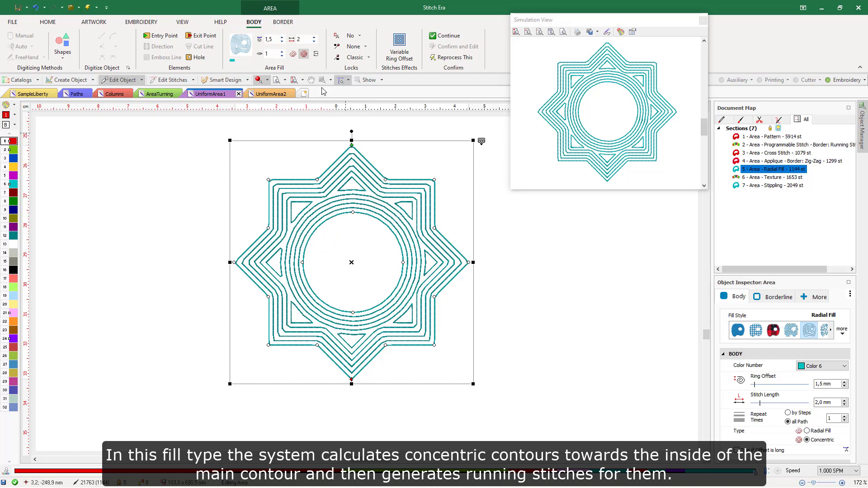
left_click(293, 54)
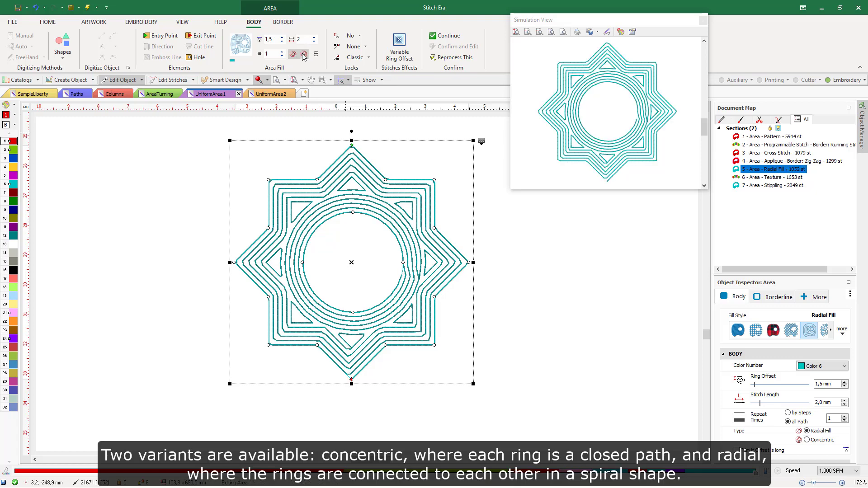
left_click(304, 54)
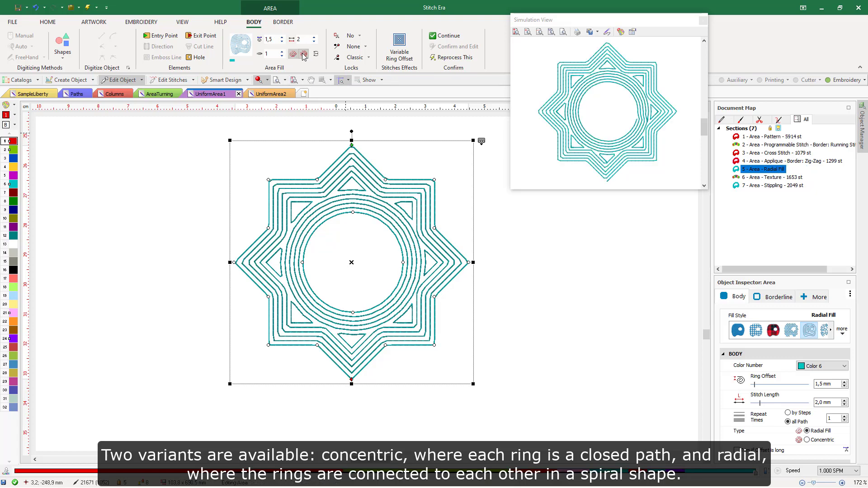
Step: Set the ring offset of the star's concentric fill to 1 mm and deselect it
left_click(277, 41)
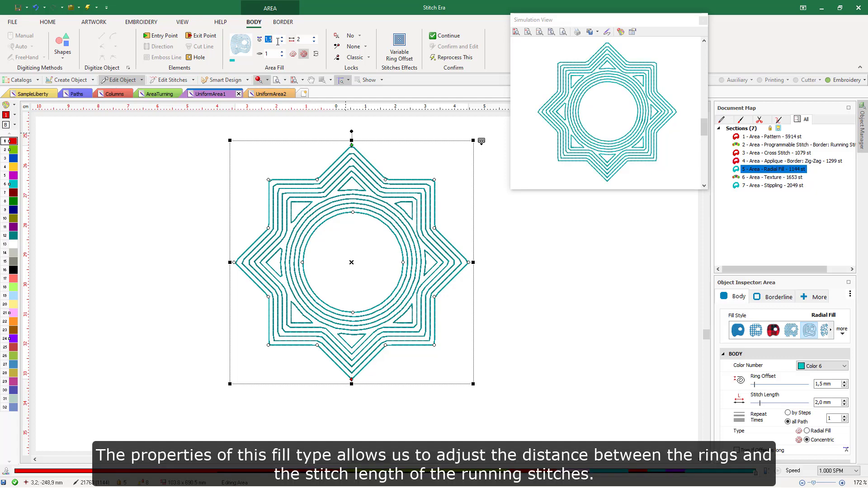
key("Return")
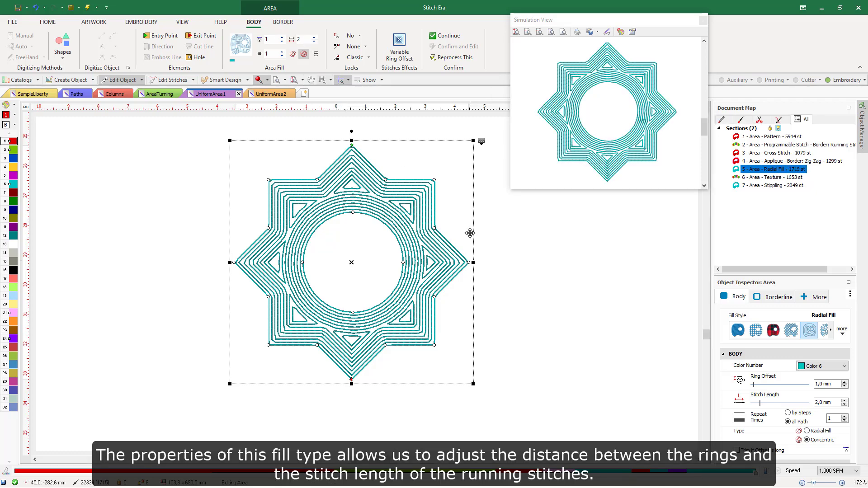
left_click(511, 266)
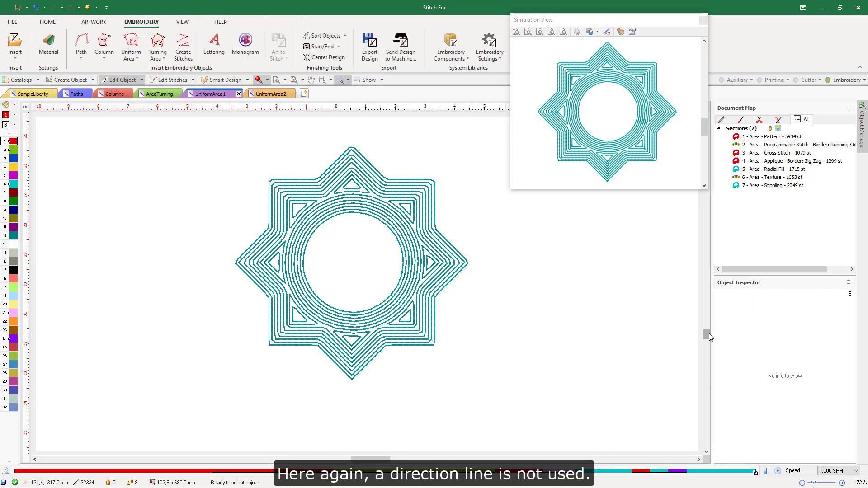
Step: Select the elliptical area filled with stars and look through the texture library, keeping texture STX-0009
left_click_drag(708, 335, 712, 353)
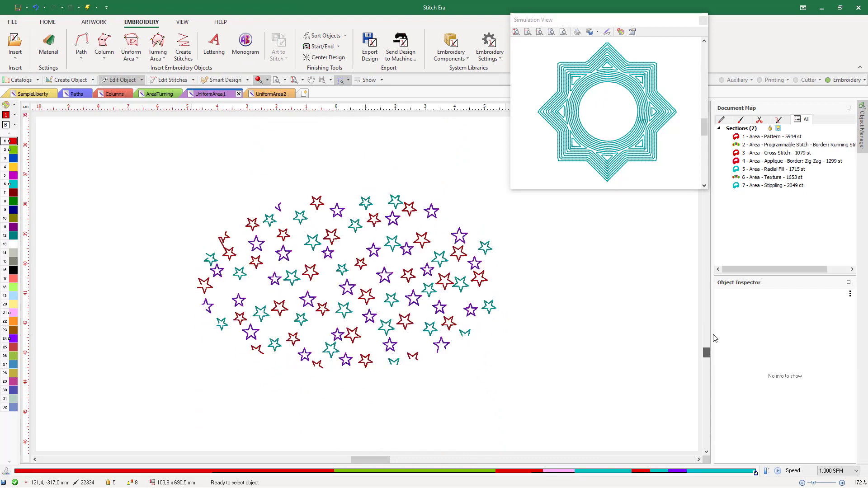
left_click_drag(704, 131, 711, 151)
left_click(372, 255)
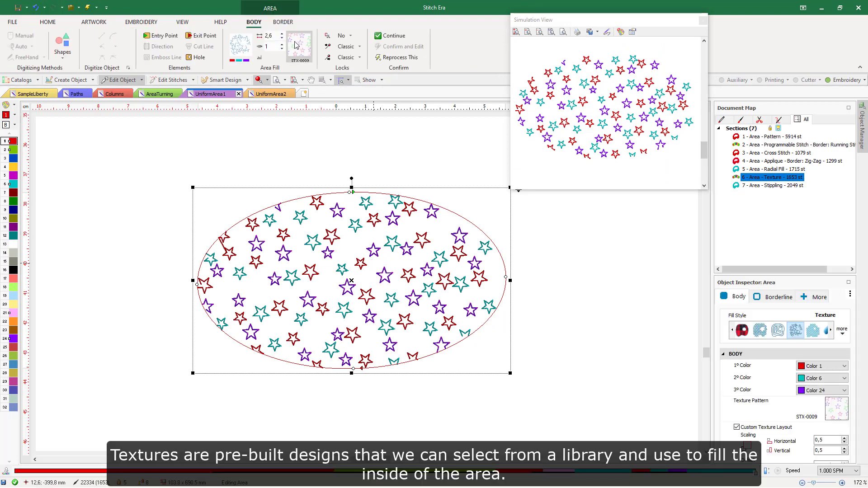
left_click(302, 45)
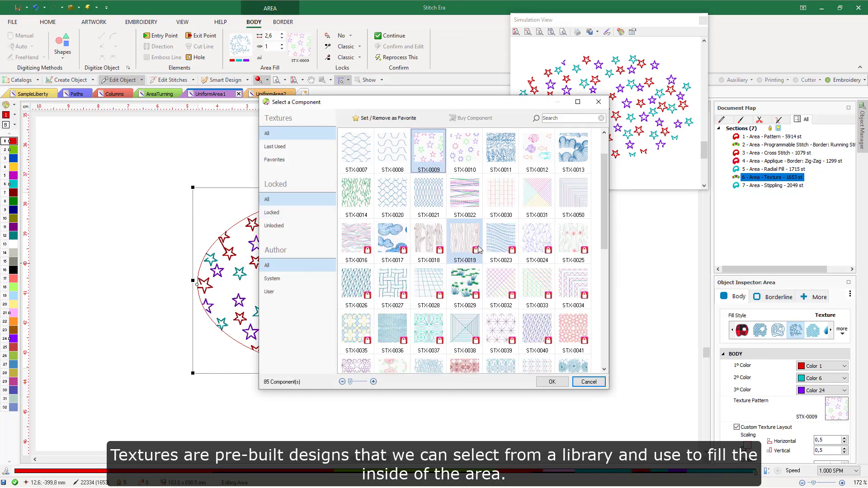
left_click(598, 102)
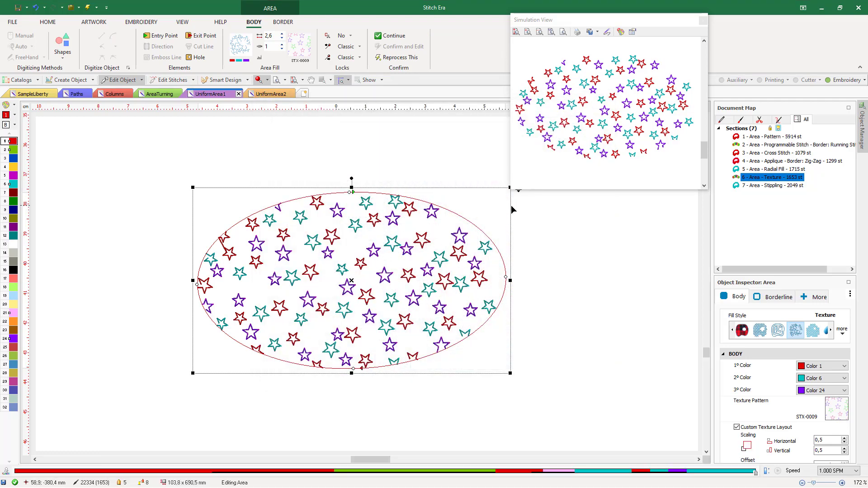
Step: Shift the star texture inside the ellipse to an offset of about -4.7 mm horizontally and 24 mm vertically
left_click_drag(380, 456, 388, 456)
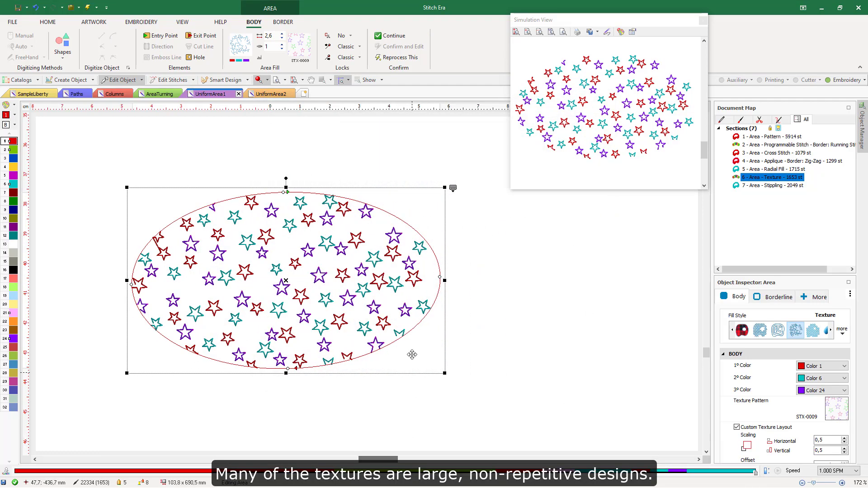
left_click(453, 188)
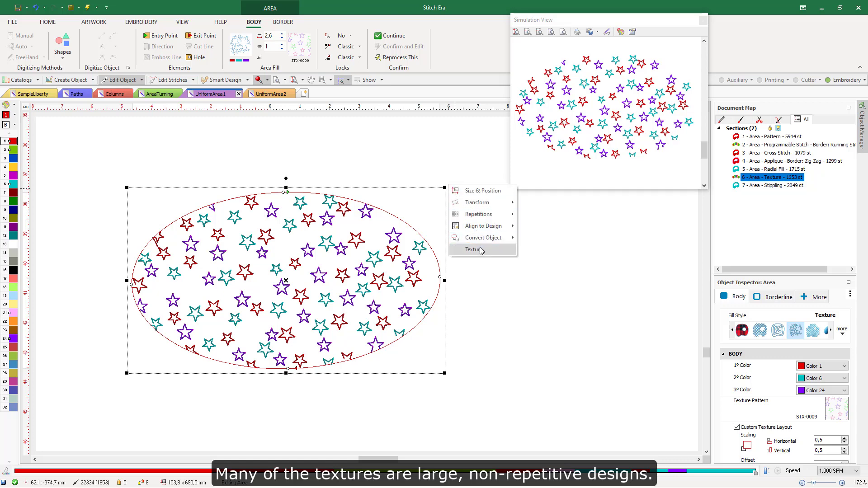
left_click(479, 249)
left_click_drag(339, 291, 354, 267)
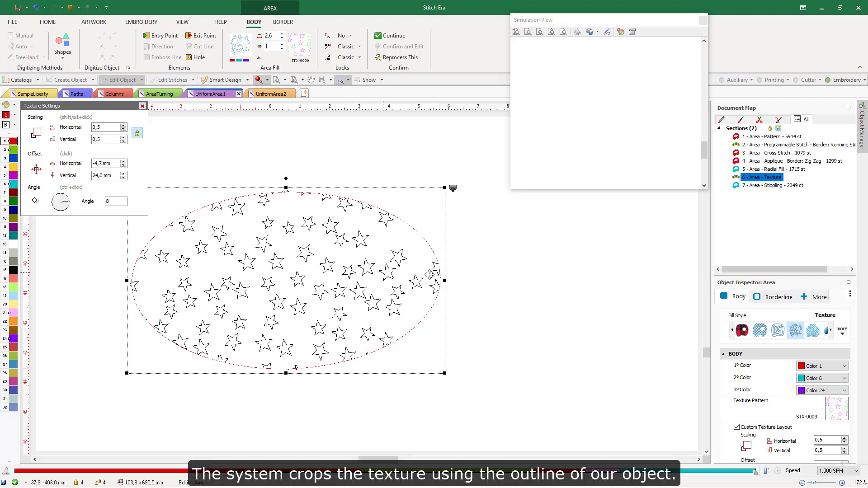
left_click(474, 275)
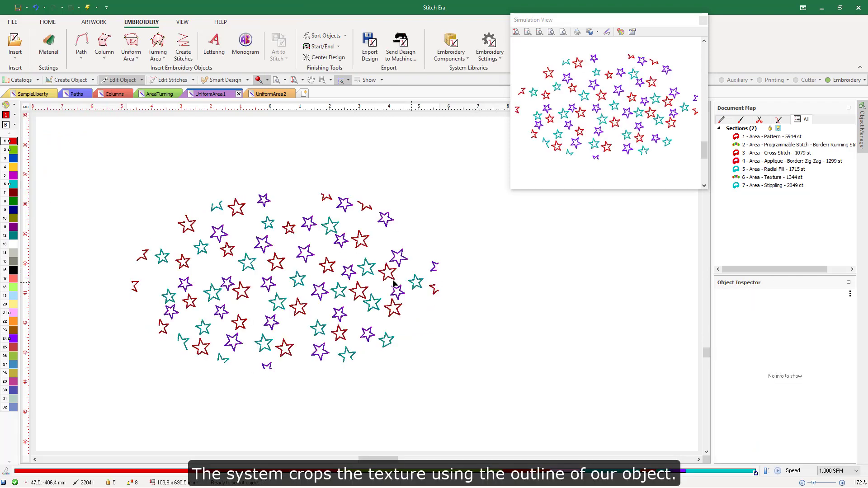
Step: Scale the star-textured ellipse down proportionally, enlarge it partway back towards its former size, and deselect it
left_click(351, 270)
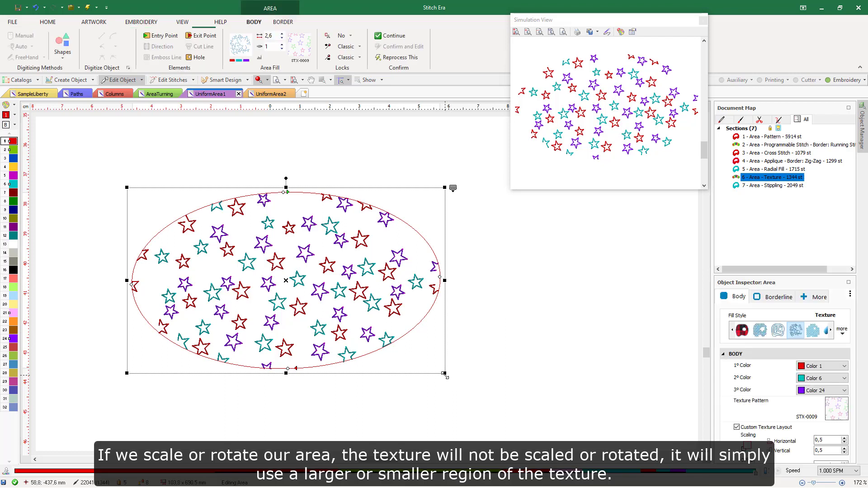
left_click_drag(445, 374, 399, 347)
left_click(458, 362)
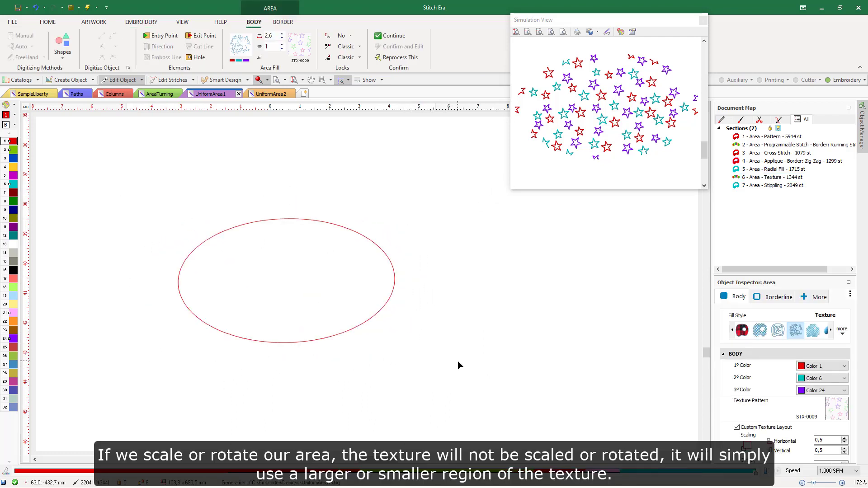
left_click(329, 293)
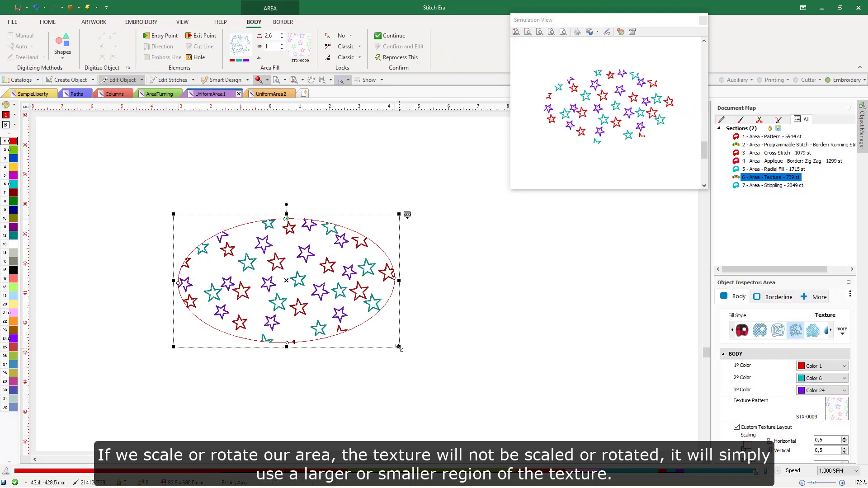
left_click_drag(398, 347, 429, 365)
left_click(417, 387)
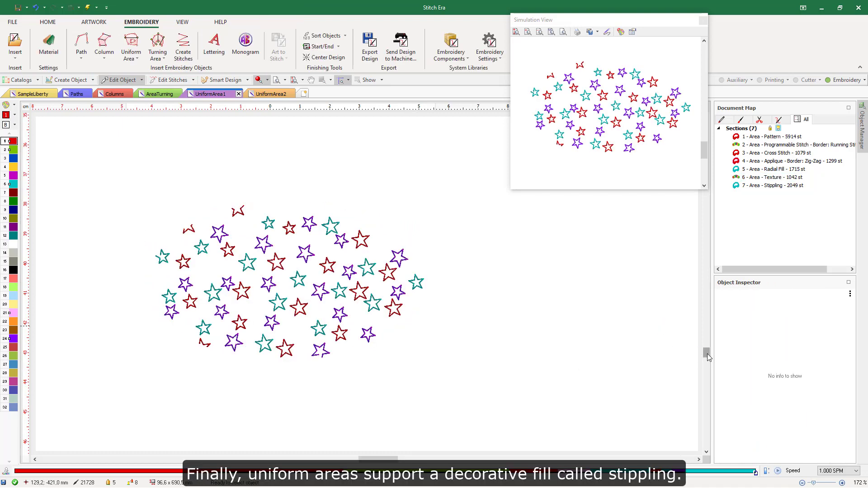
Step: Swing the direction line of the Stippling area with the oval hole downward and back up to about 22.4°, and deselect the area
left_click_drag(707, 353, 709, 378)
left_click_drag(703, 151, 703, 175)
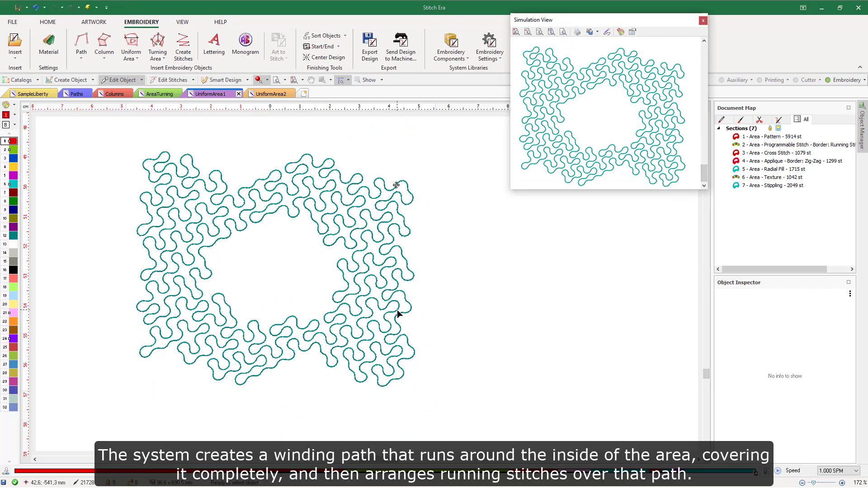
left_click(379, 289)
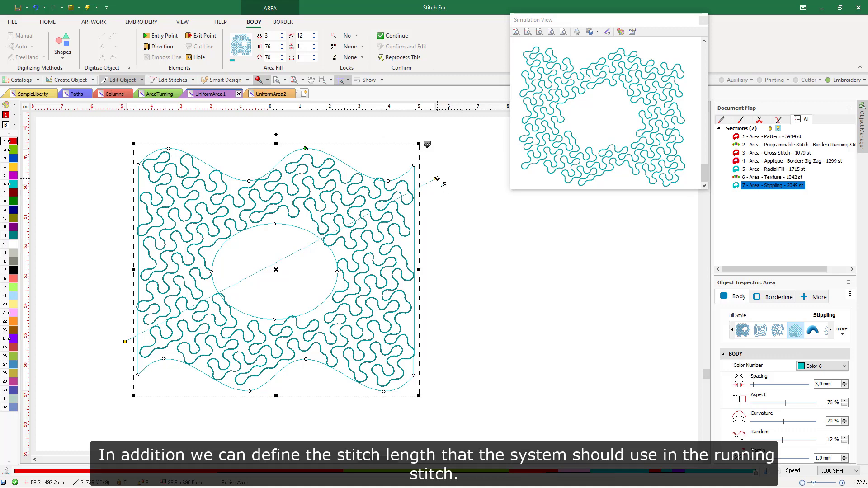
left_click_drag(442, 182, 443, 287)
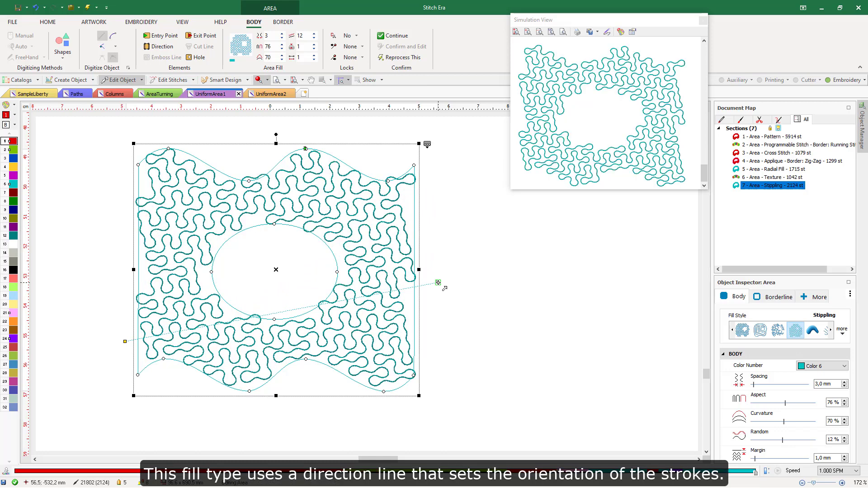
left_click_drag(443, 285, 429, 219)
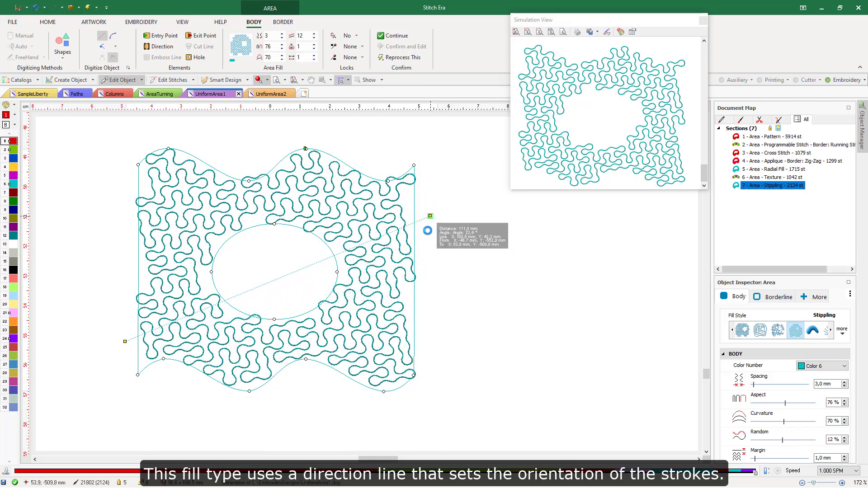
left_click(484, 276)
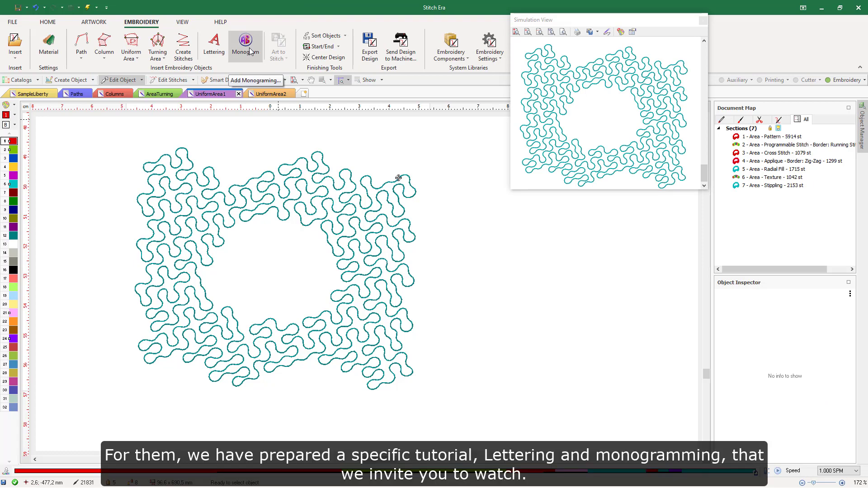
Step: Close the Simulation View and open the online user manual in the web browser
left_click(703, 20)
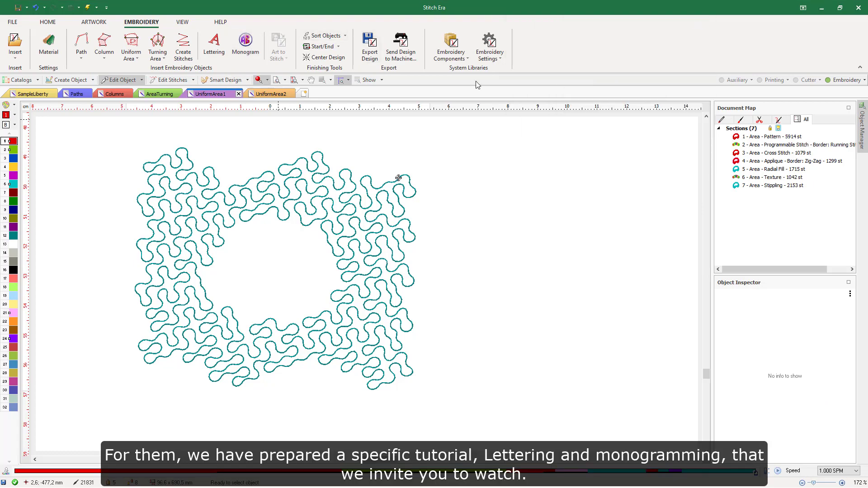
left_click(221, 23)
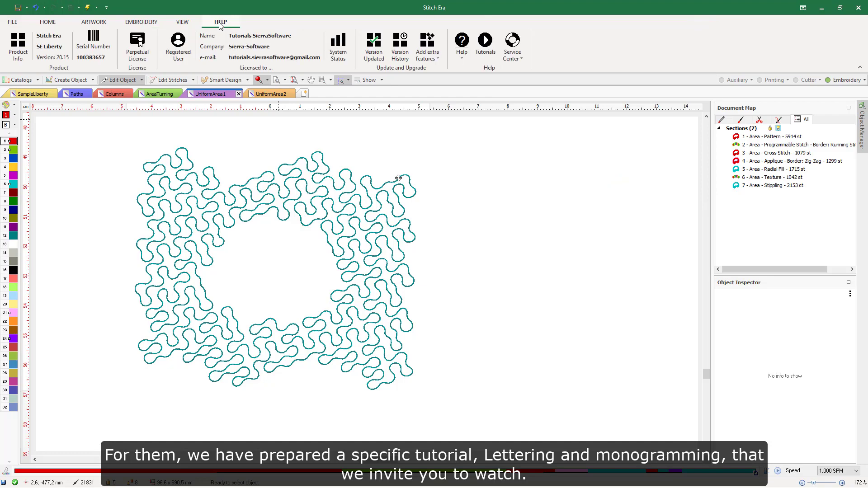
left_click(461, 41)
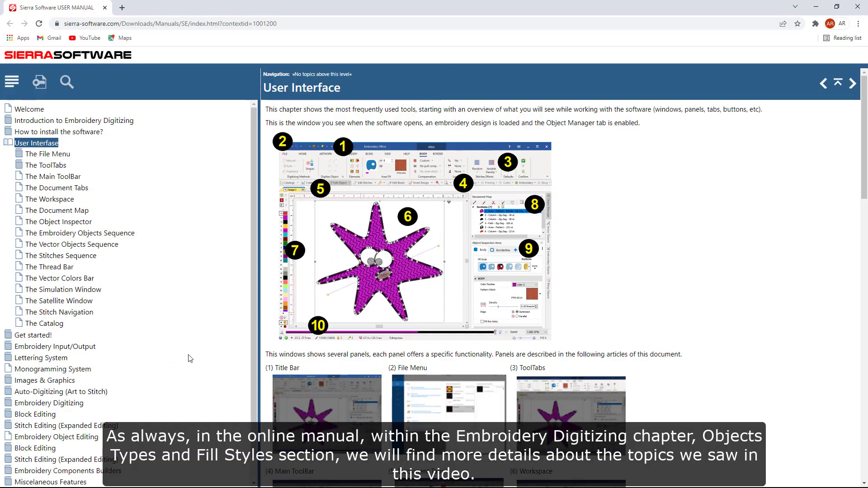
Step: Open the Objects TYPES & Fill STYLES section of the manual's Embroidery Digitizing chapter
scroll(190, 359, "down", 1)
left_click(66, 377)
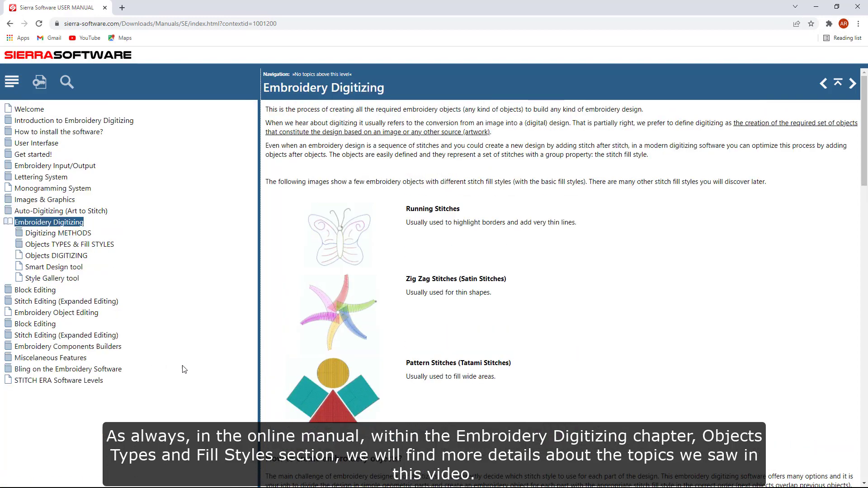
left_click(94, 248)
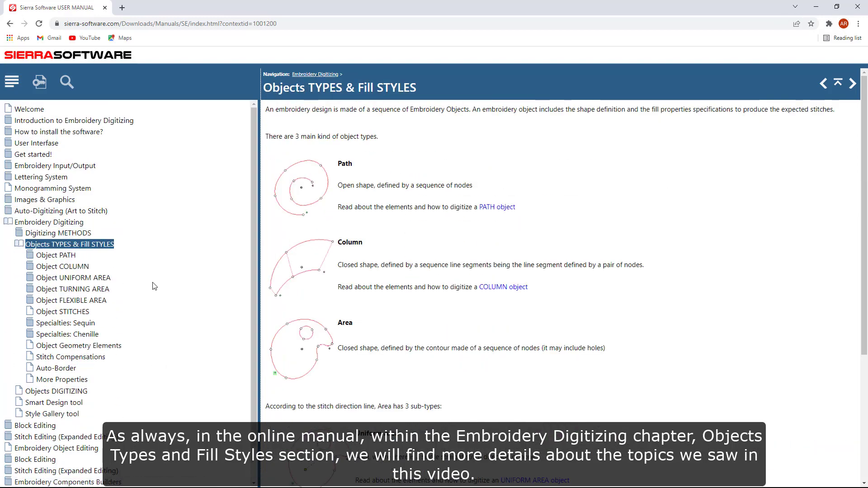
Step: View the manual's topics on Object PATH, Object COLUMN and Object UNIFORM AREA in turn
scroll(154, 286, "down", 1)
left_click(68, 220)
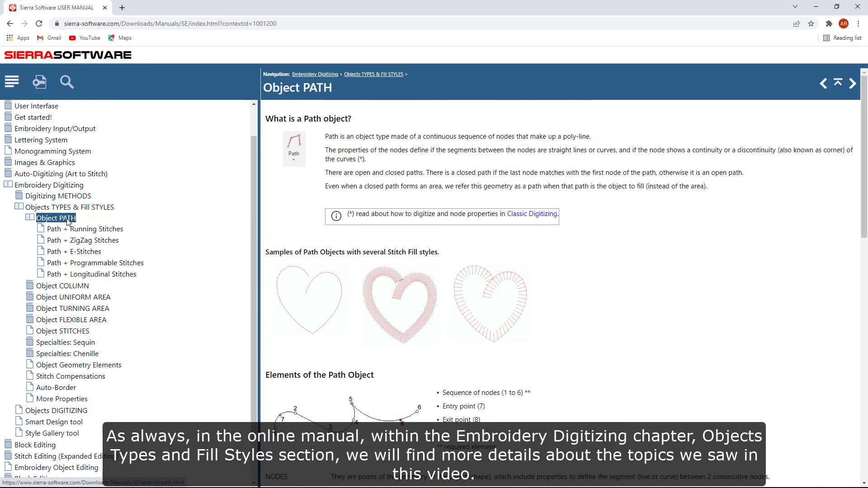
left_click(66, 286)
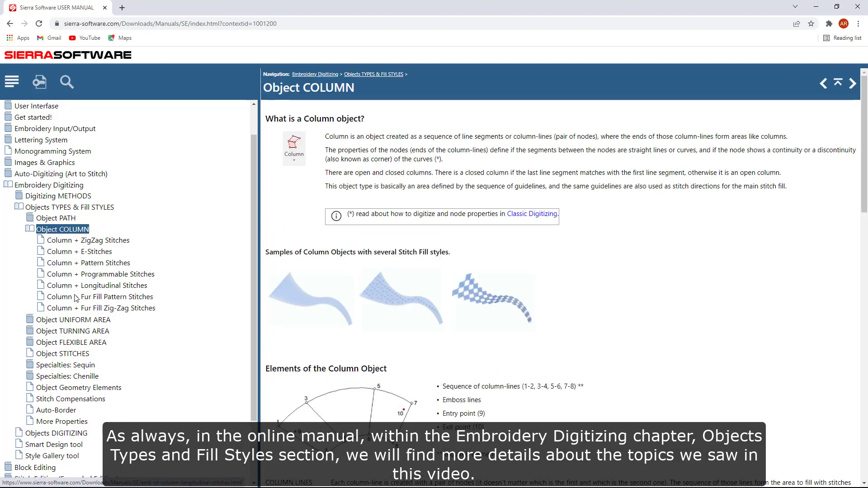
left_click(82, 327)
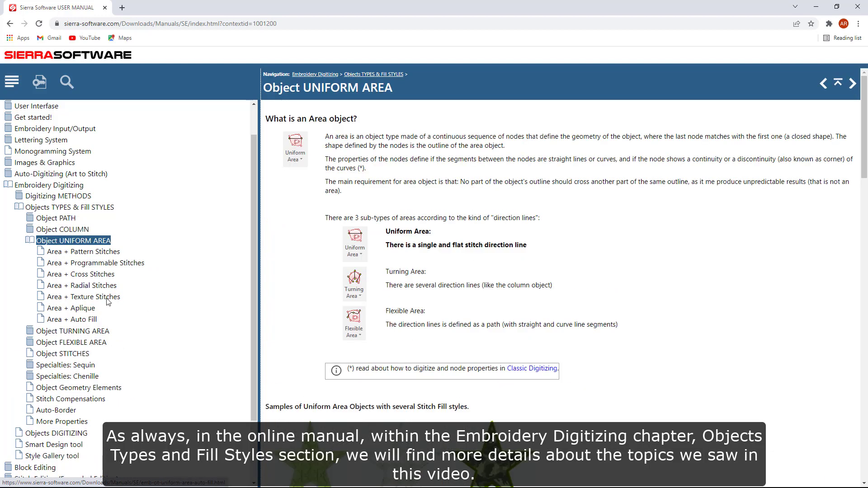
Step: Close the online manual's browser window and switch to the SampleLiberty design in Stitch Era
left_click(858, 8)
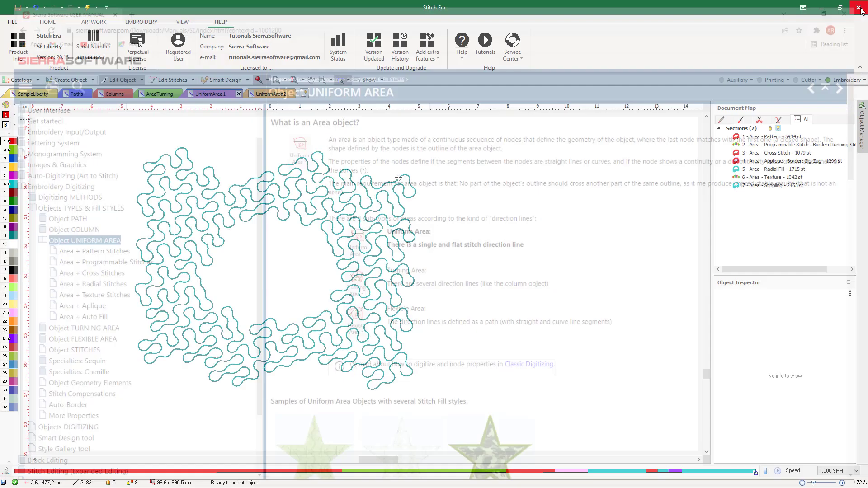
left_click(32, 93)
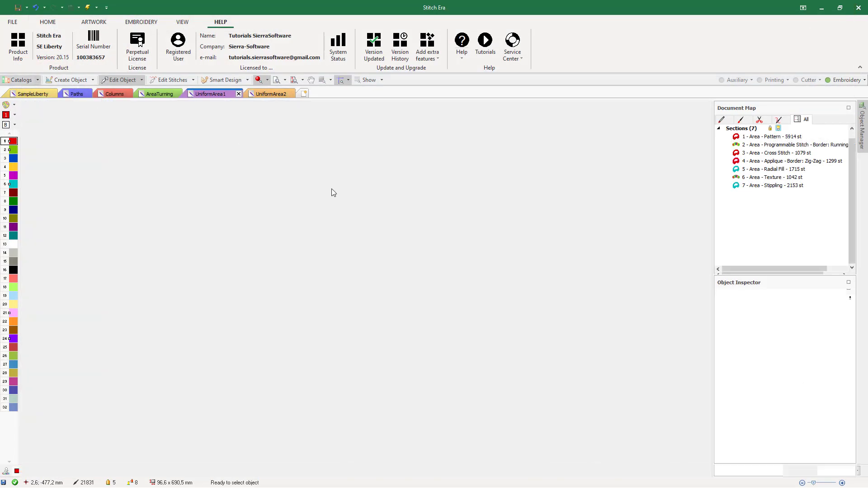